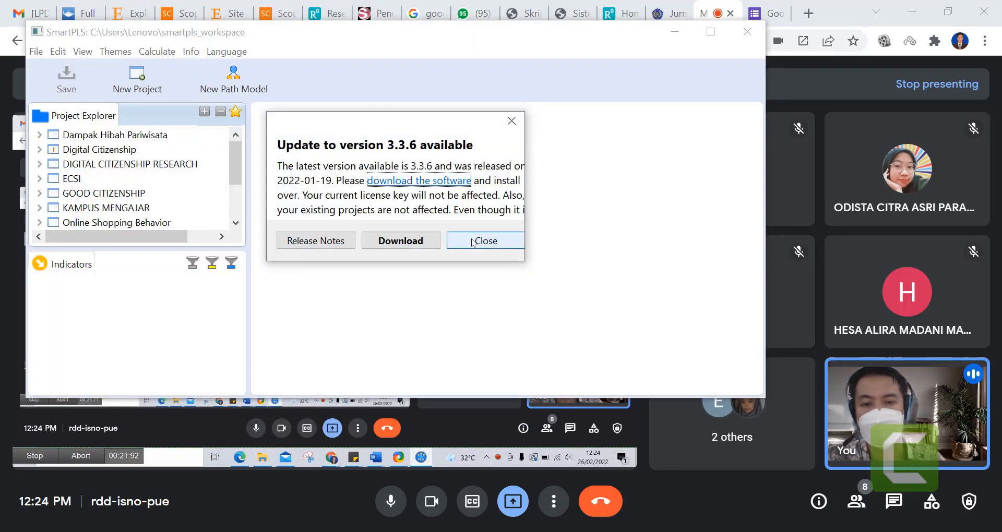
Dismiss the SmartPLS update notice and switch to the Google Forms list in the browser.
click(473, 241)
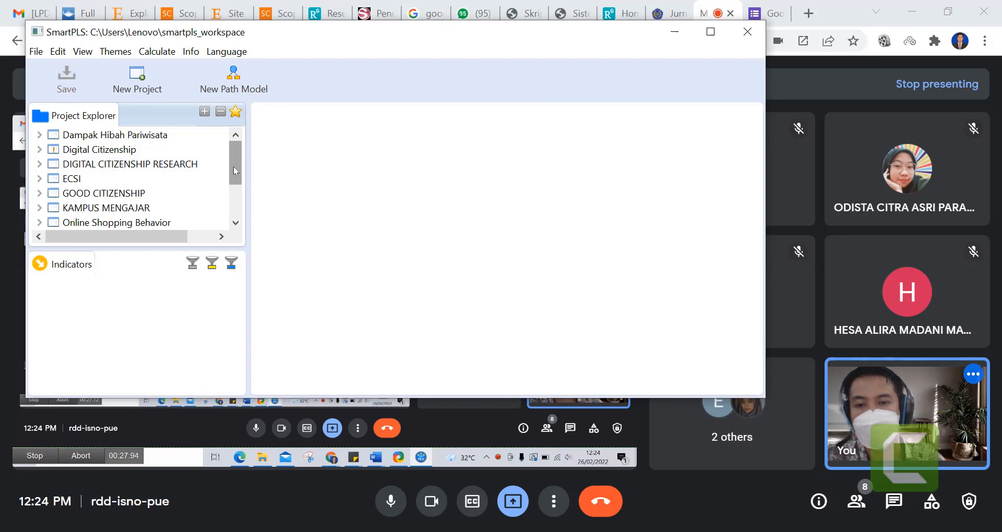
mouse_move(234, 172)
mouse_down()
mouse_move(234, 210)
mouse_move(234, 156)
mouse_up()
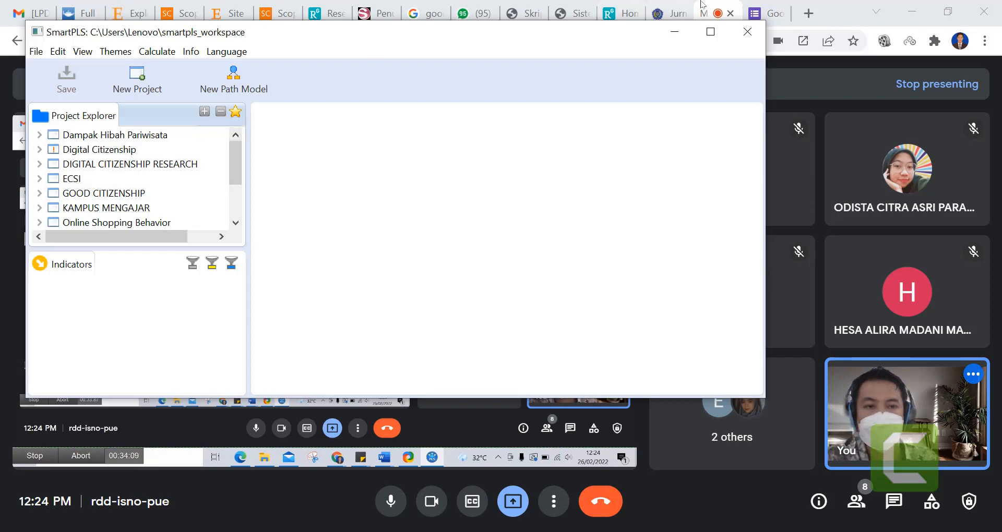
click(705, 6)
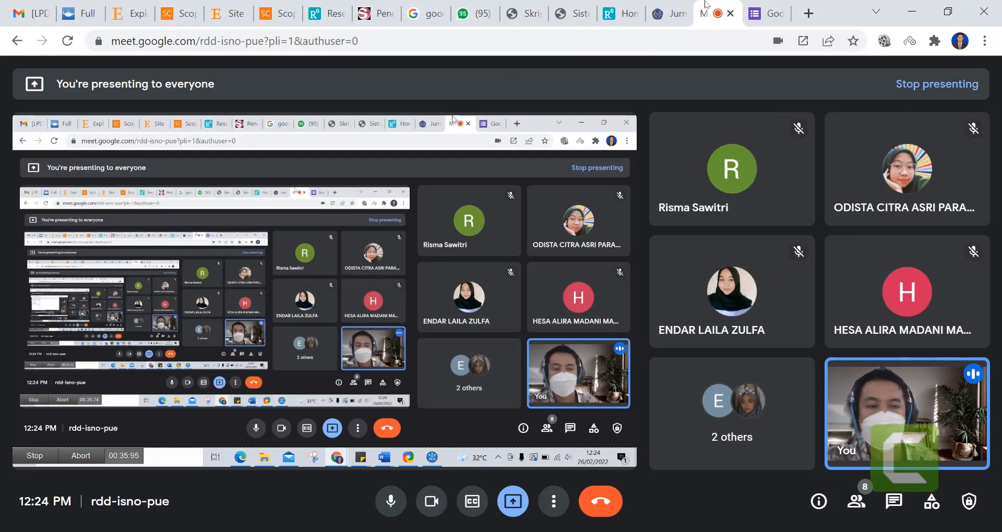
click(778, 5)
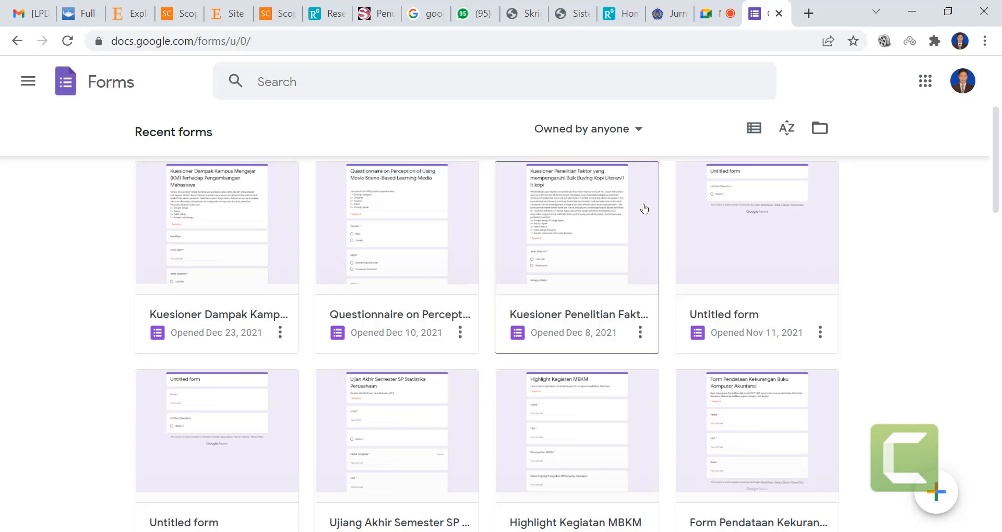
Find and open the recent form "Kuesioner Penelitian Faktor yang mempengaruhi Bulk Buying Kopi Literan/1 lt kopi".
scroll(629, 282, down, 2)
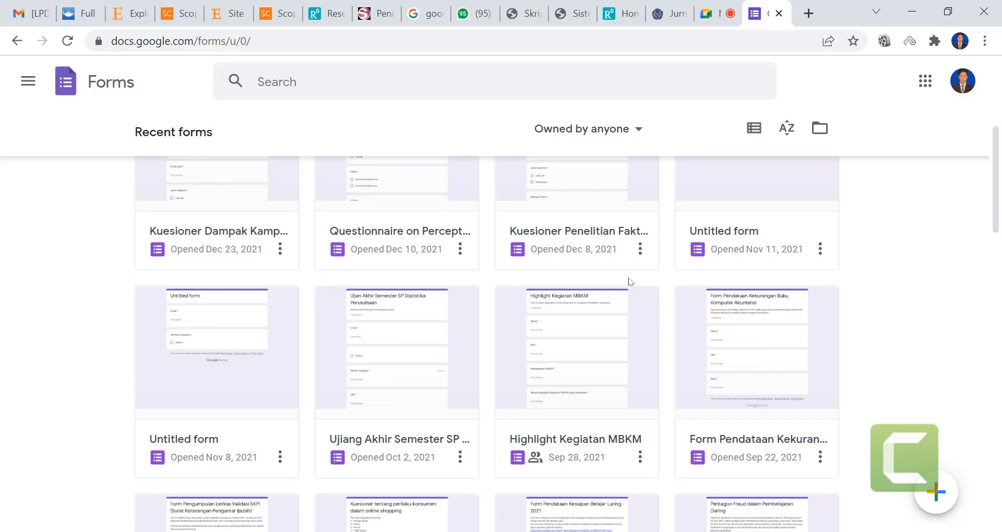
scroll(629, 283, up, 3)
scroll(630, 283, down, 3)
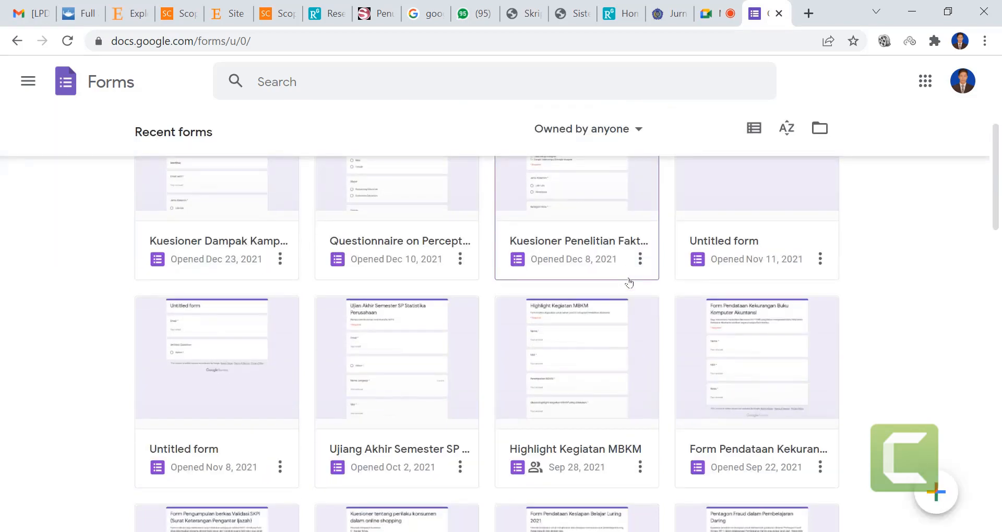
scroll(629, 282, up, 3)
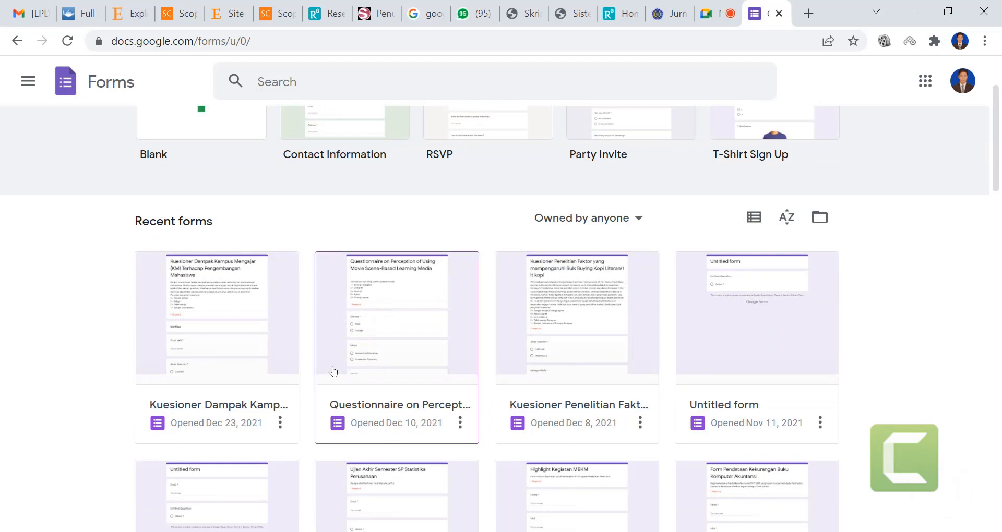
click(585, 308)
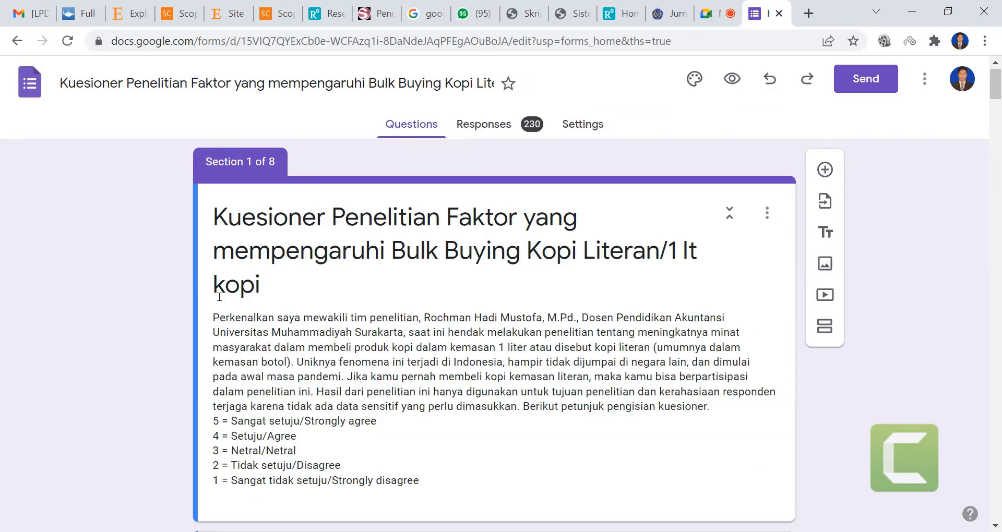
Examine the whole questionnaire, from the respondent profile questions through the five-point scale sections to the closing section.
scroll(59, 289, down, 8)
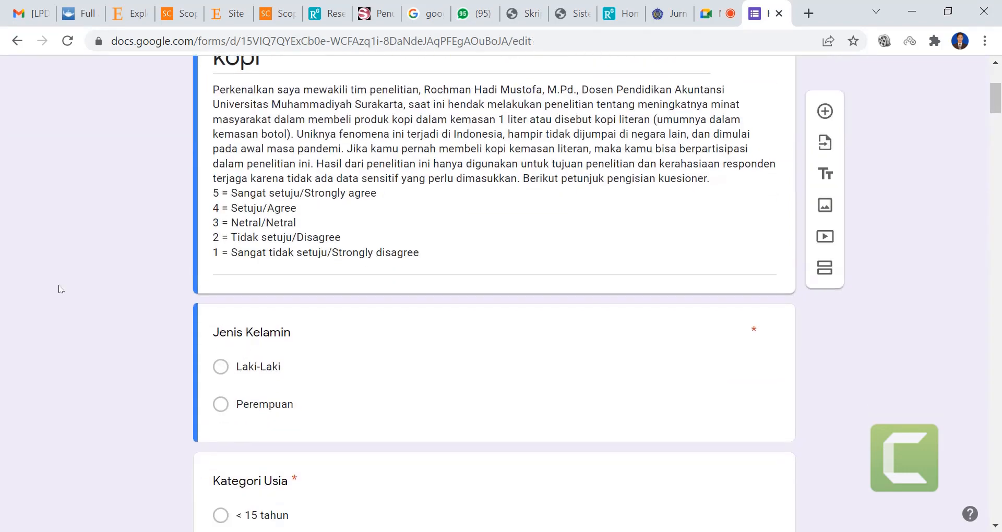
scroll(59, 288, up, 3)
scroll(59, 288, down, 11)
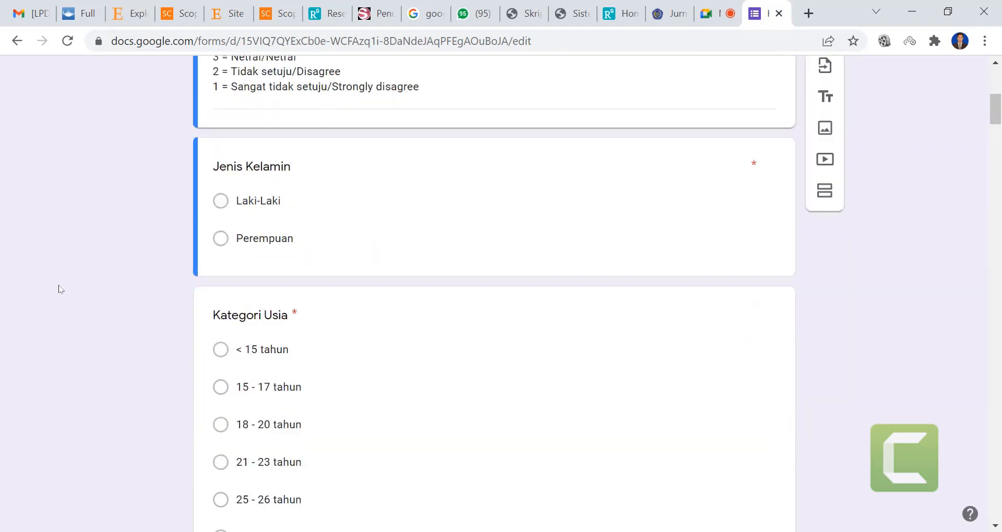
scroll(59, 289, down, 14)
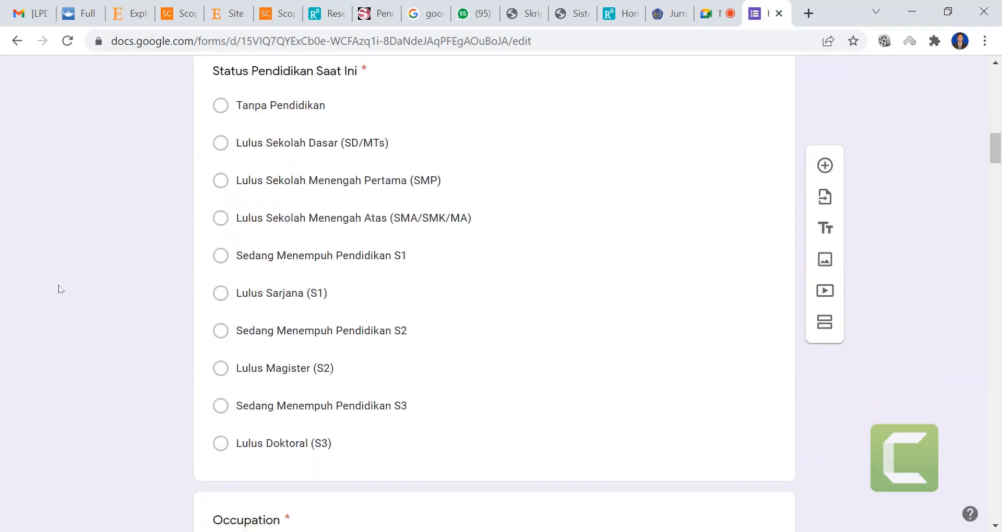
scroll(59, 288, down, 12)
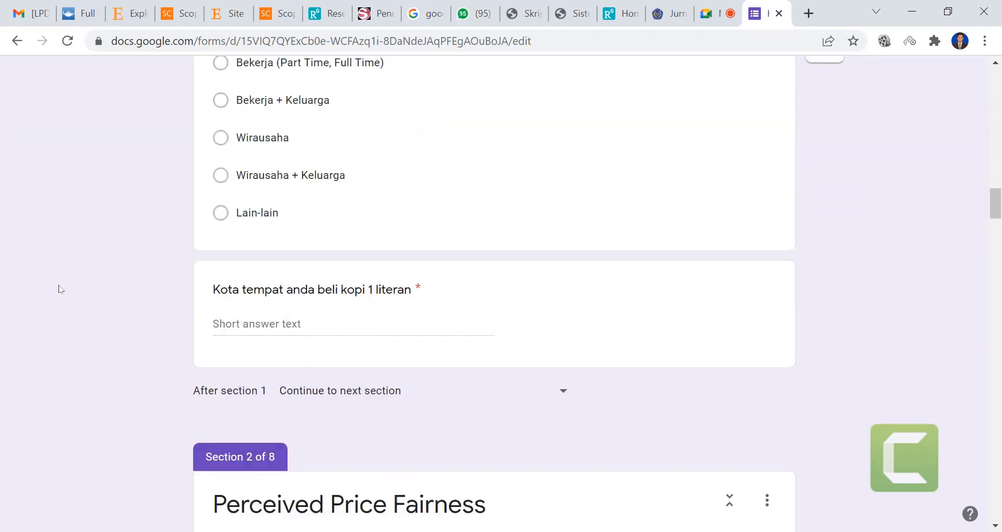
scroll(59, 289, down, 3)
scroll(61, 287, up, 3)
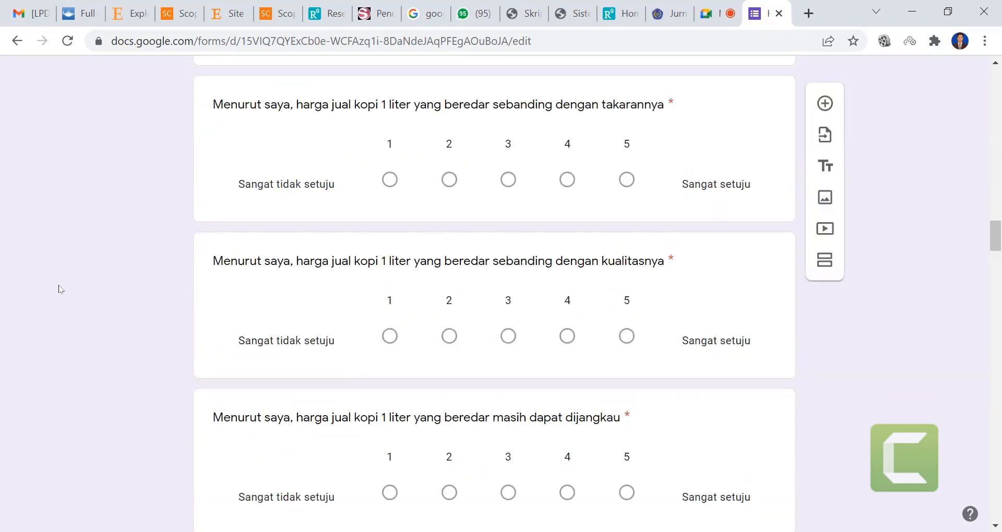
scroll(162, 241, down, 15)
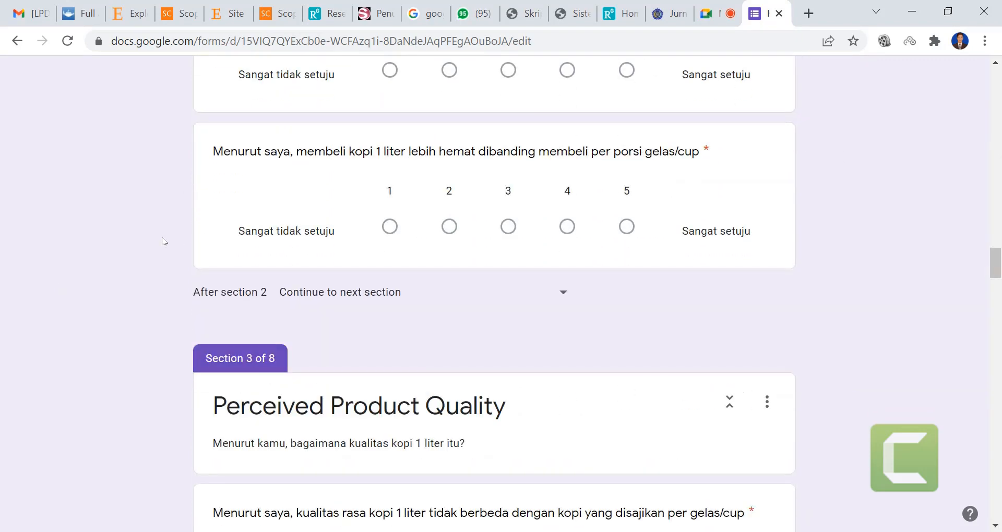
scroll(514, 204, down, 20)
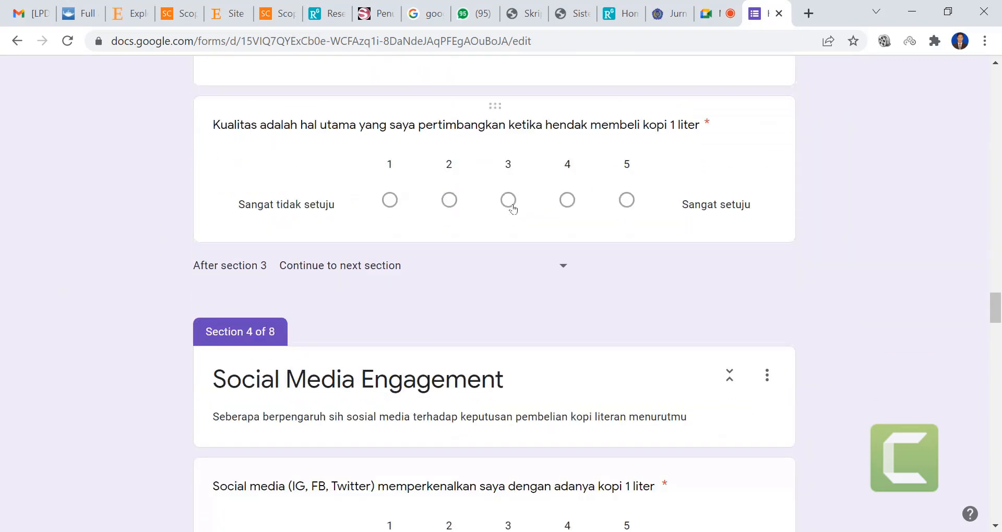
scroll(514, 204, down, 12)
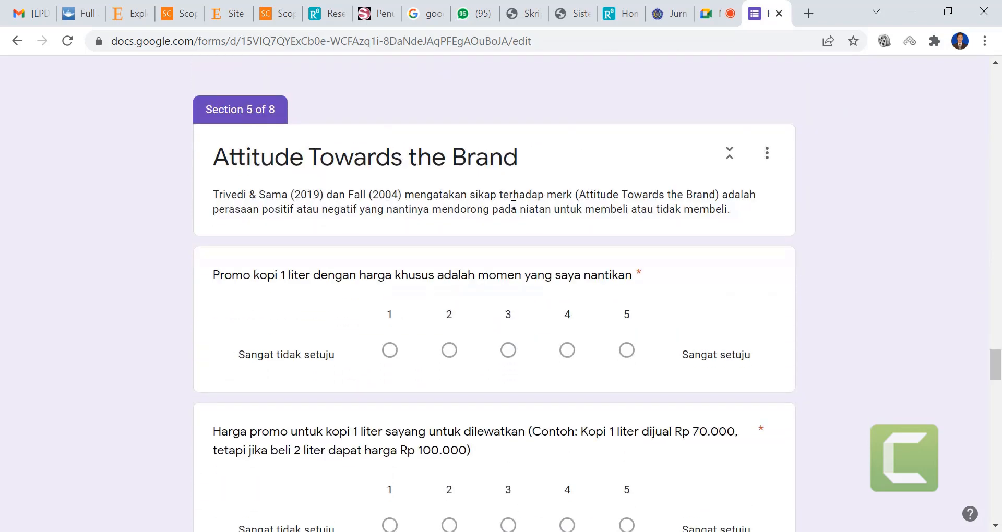
scroll(514, 209, down, 20)
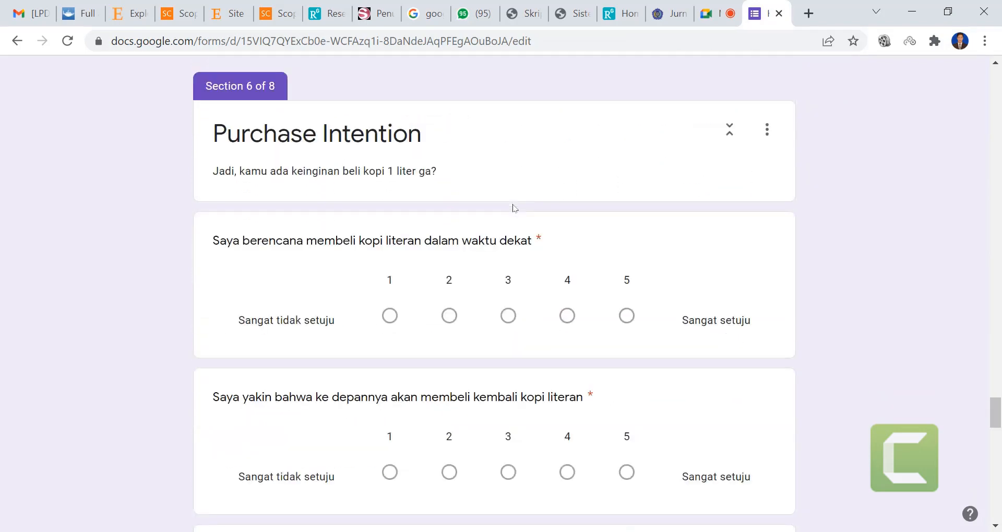
scroll(513, 208, down, 15)
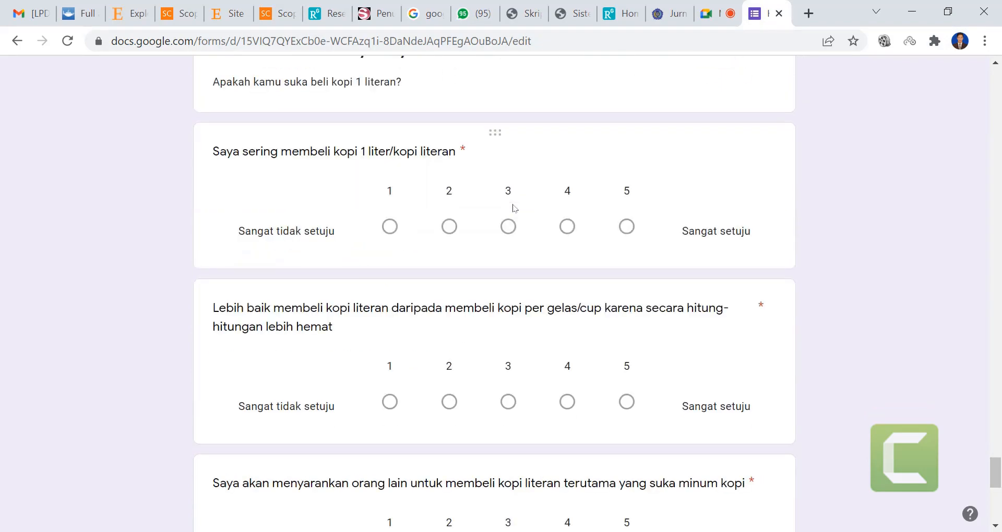
scroll(514, 208, down, 3)
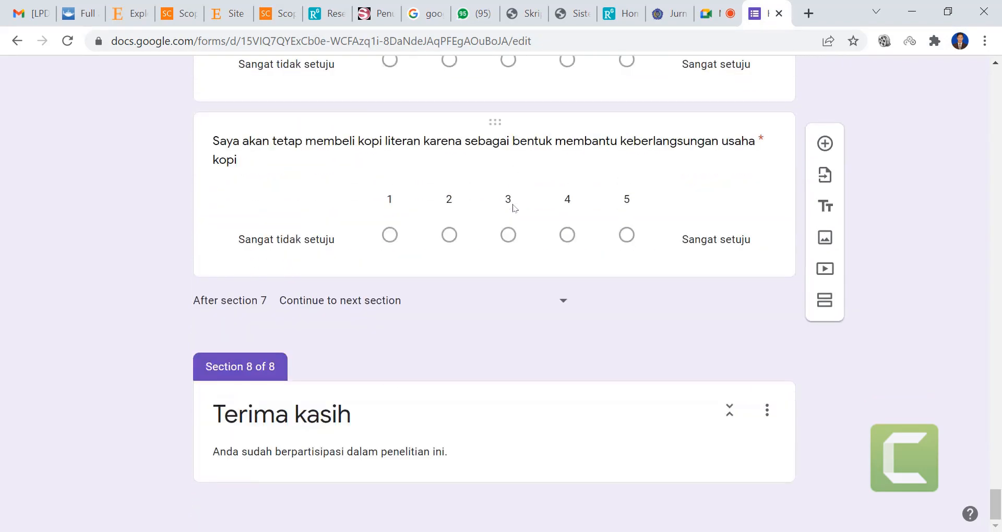
scroll(514, 208, up, 20)
scroll(513, 208, up, 20)
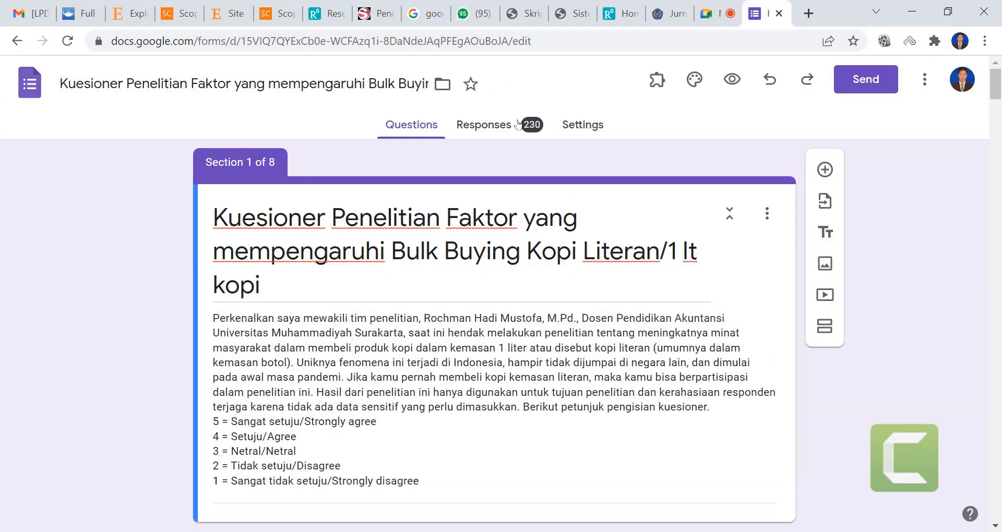
Review the summary of the form's responses and open the linked response spreadsheet in Google Sheets.
click(518, 124)
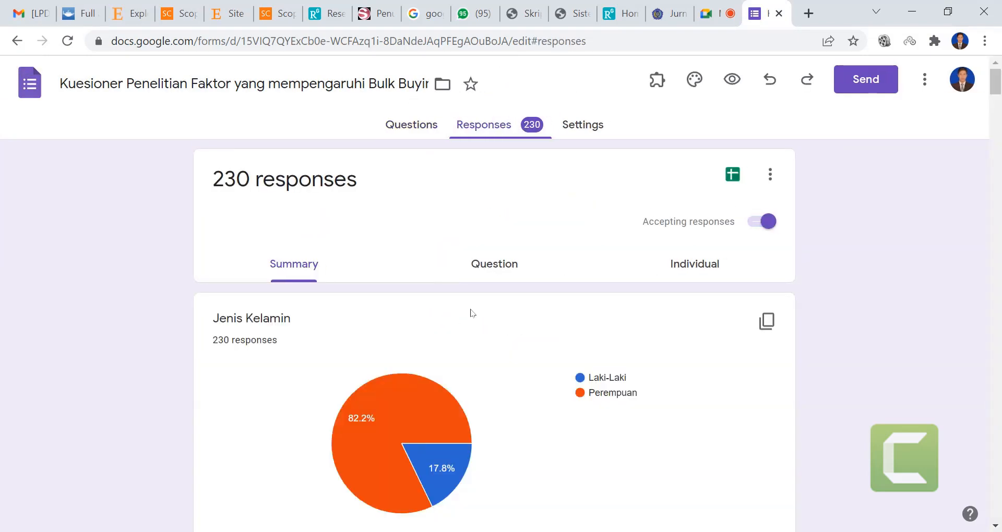
scroll(383, 209, down, 5)
scroll(383, 209, up, 5)
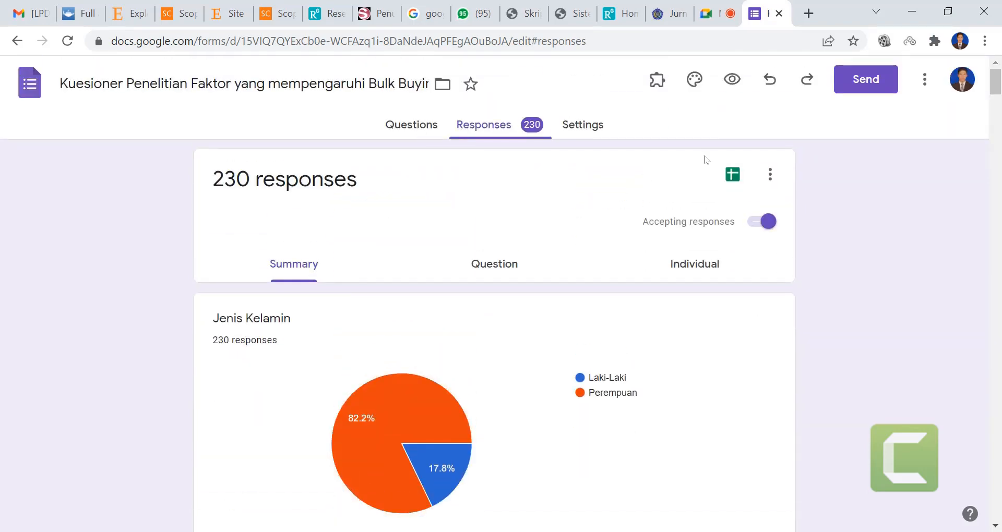
click(733, 175)
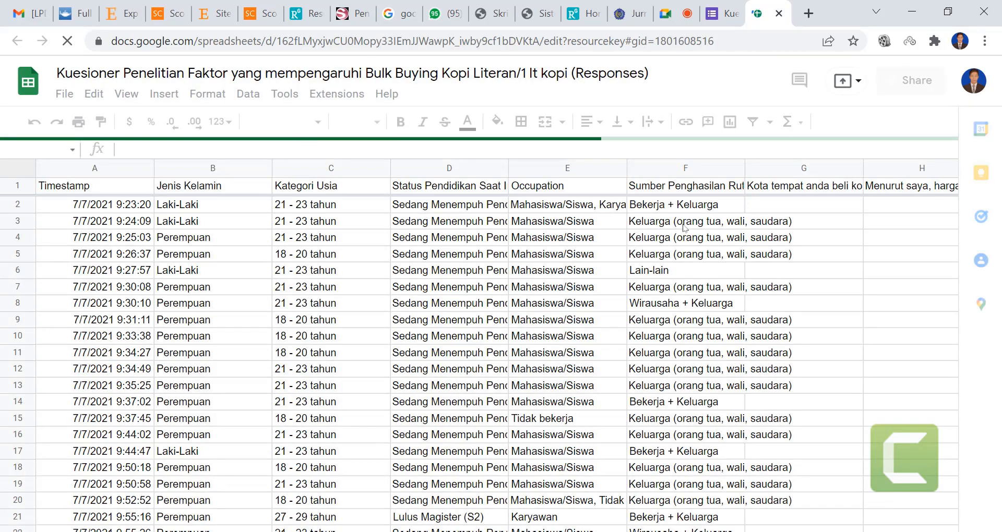
Examine the respondents' timestamps and profile columns in the Form Responses 1 sheet, from the first entries down past the last one.
scroll(439, 290, down, 5)
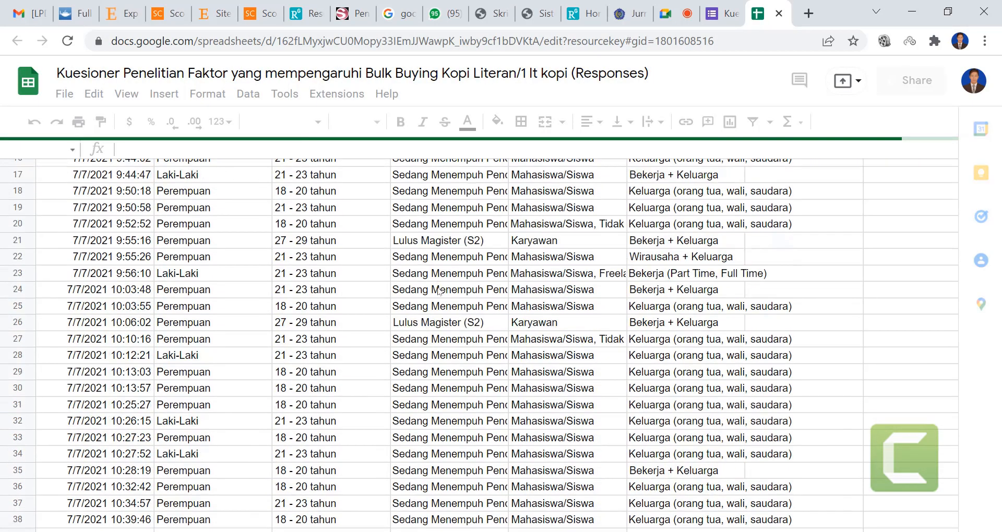
scroll(438, 291, down, 1)
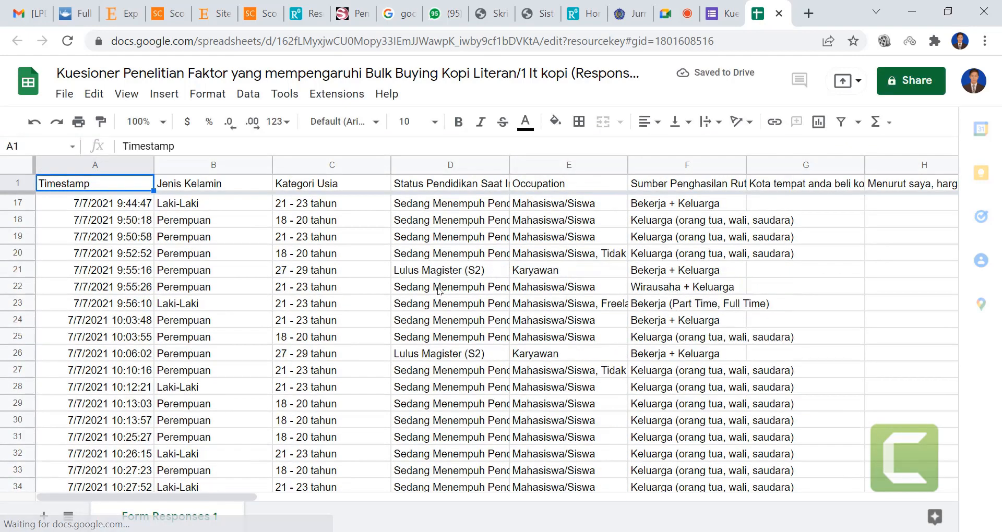
scroll(438, 291, down, 3)
scroll(438, 290, up, 6)
scroll(438, 291, up, 3)
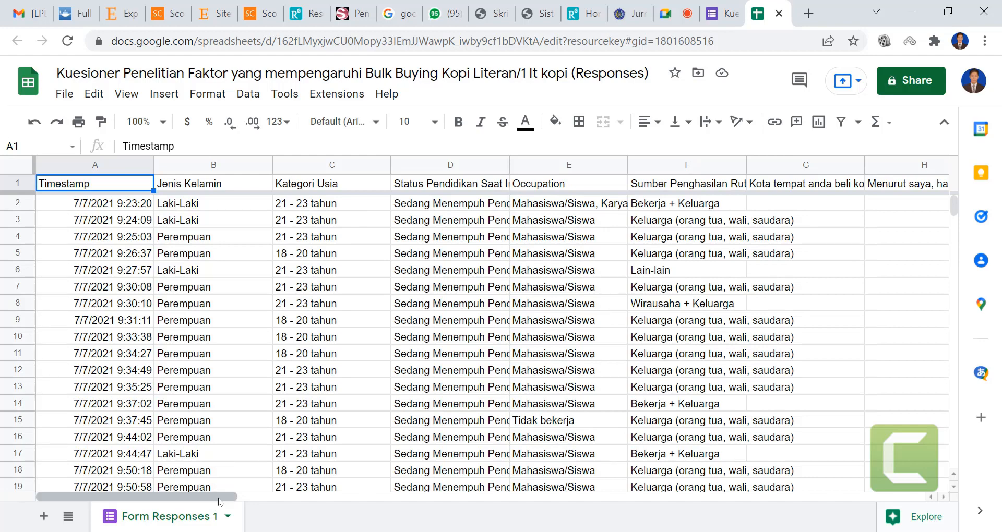
drag(220, 497, 172, 494)
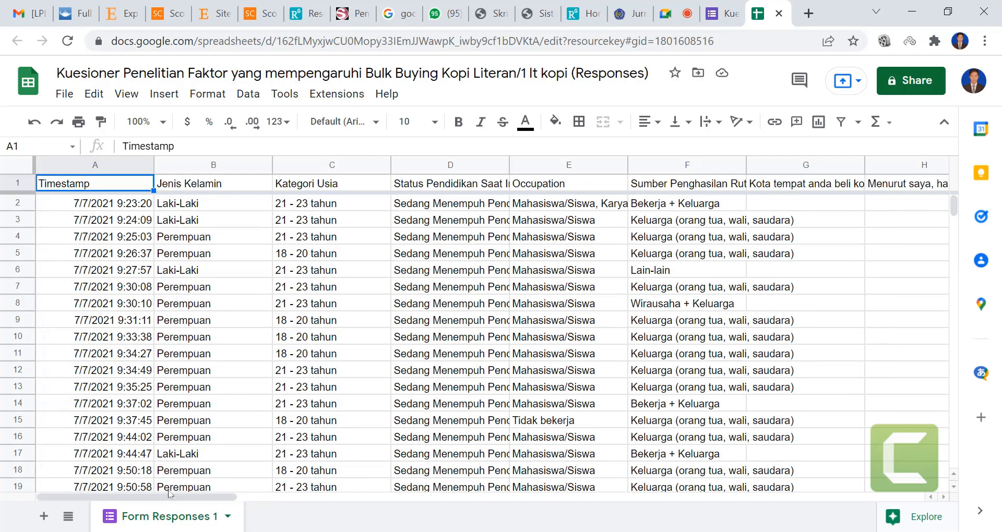
scroll(134, 368, down, 14)
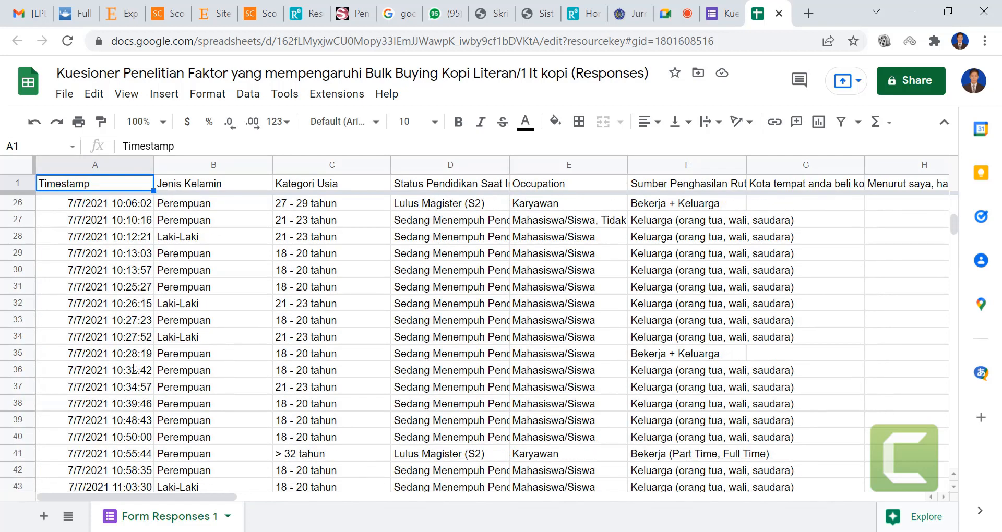
scroll(134, 368, down, 11)
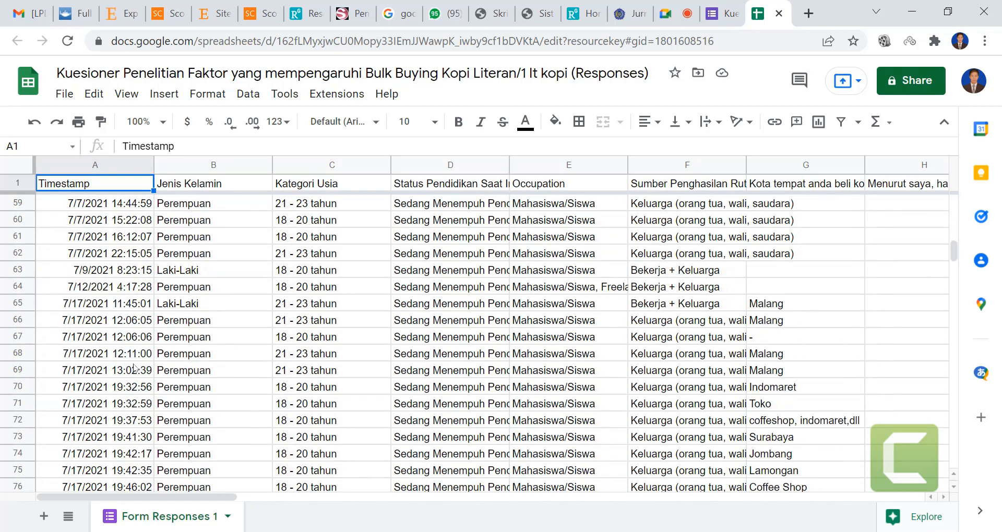
scroll(134, 368, down, 7)
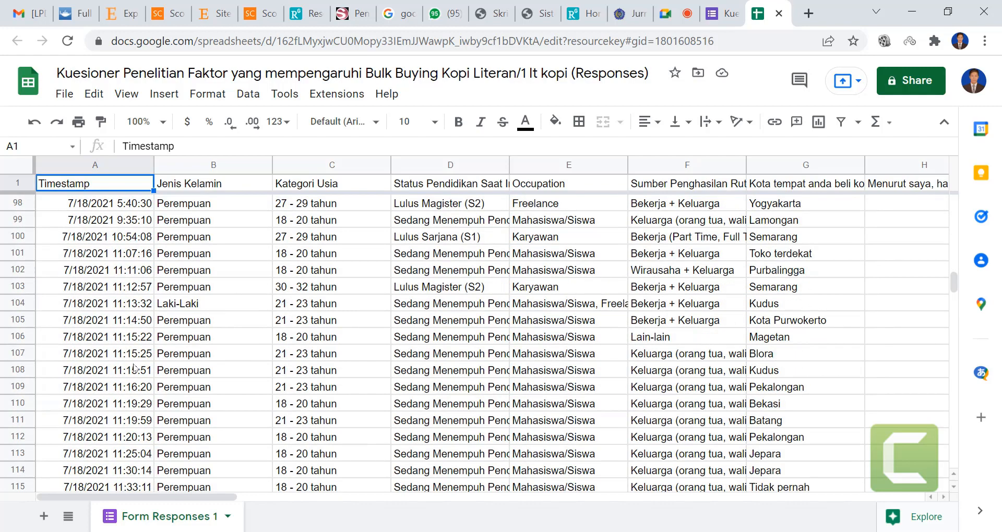
scroll(134, 368, up, 20)
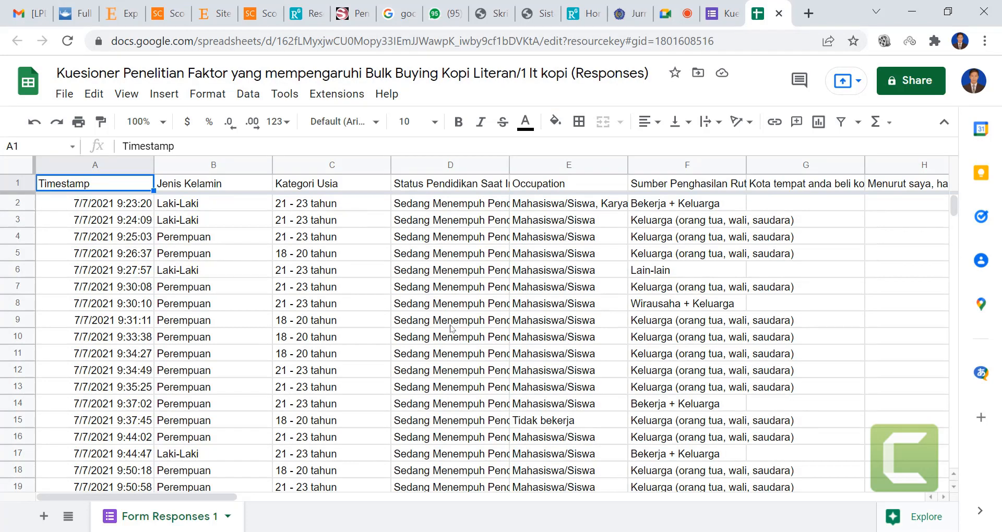
click(336, 321)
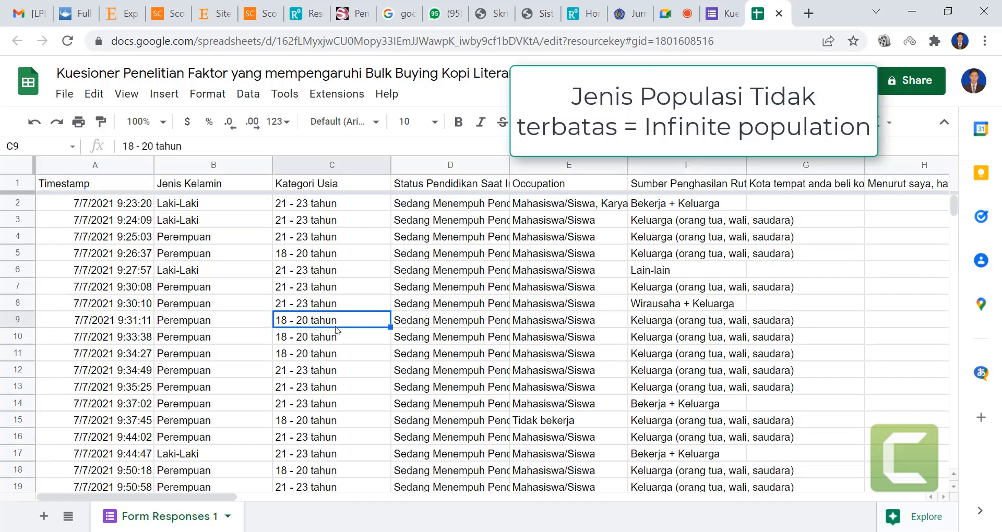
scroll(338, 331, down, 2)
scroll(338, 331, up, 2)
scroll(228, 267, down, 1)
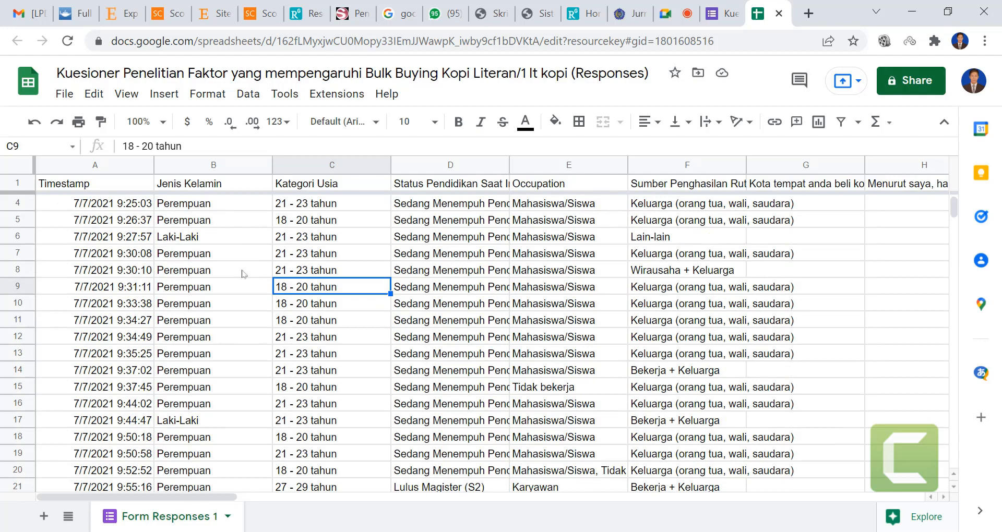
scroll(201, 348, down, 20)
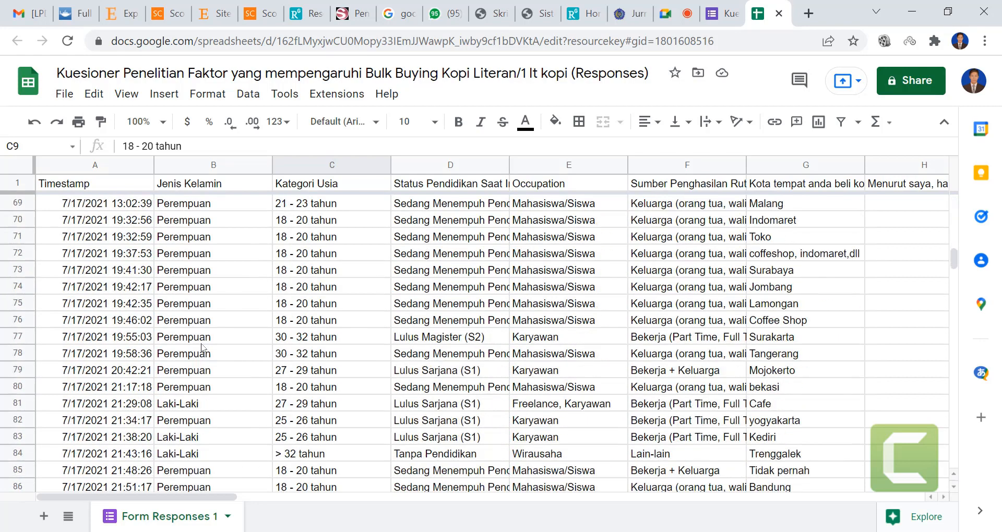
scroll(201, 348, down, 20)
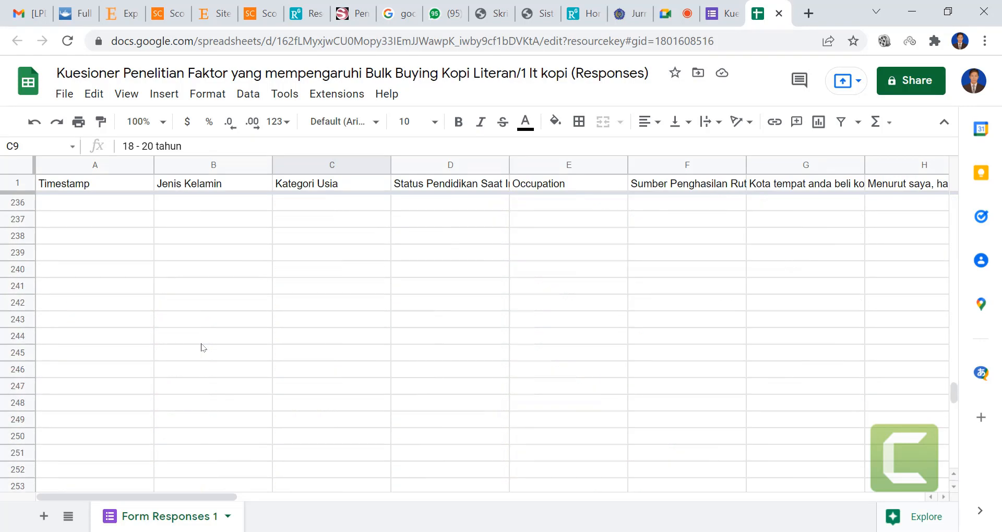
Return to the first responses and examine the education, occupation, income source and purchase city columns.
scroll(202, 348, up, 20)
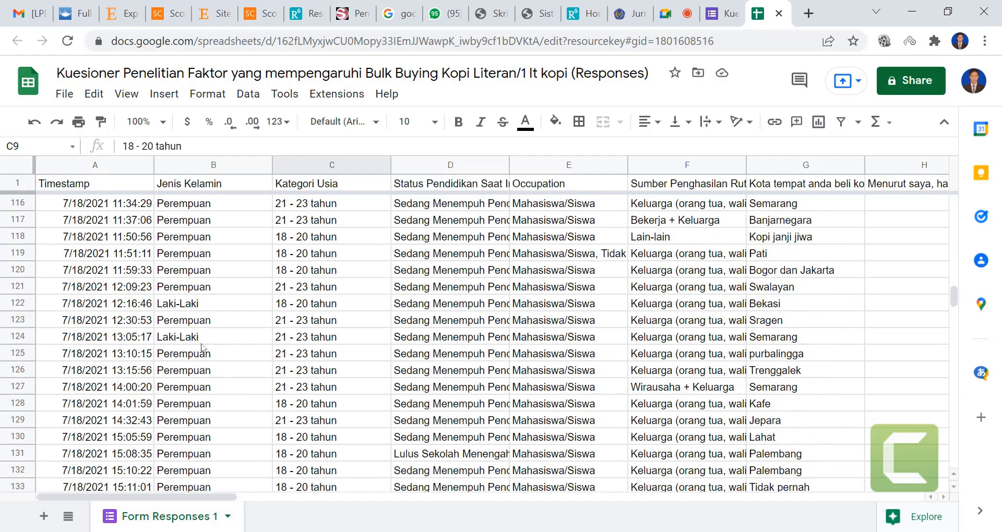
scroll(203, 348, up, 19)
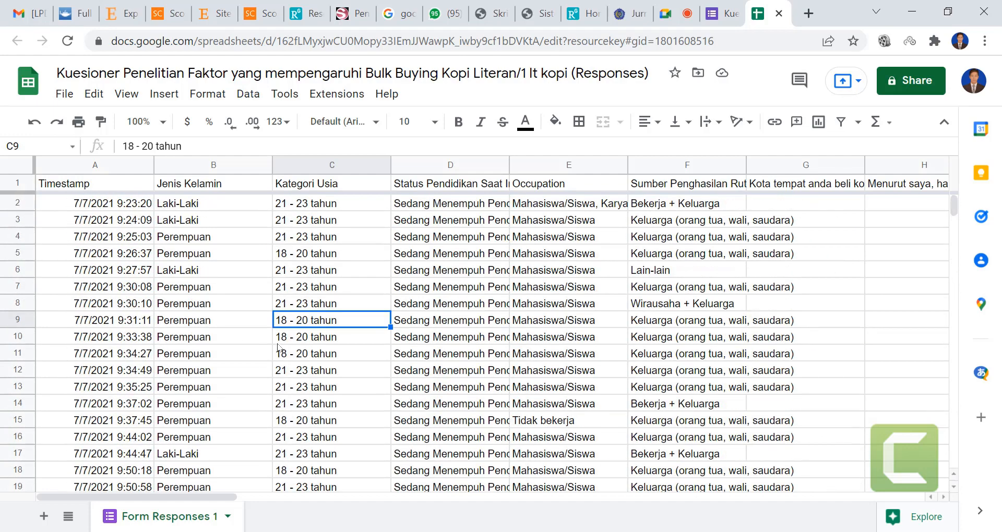
click(431, 321)
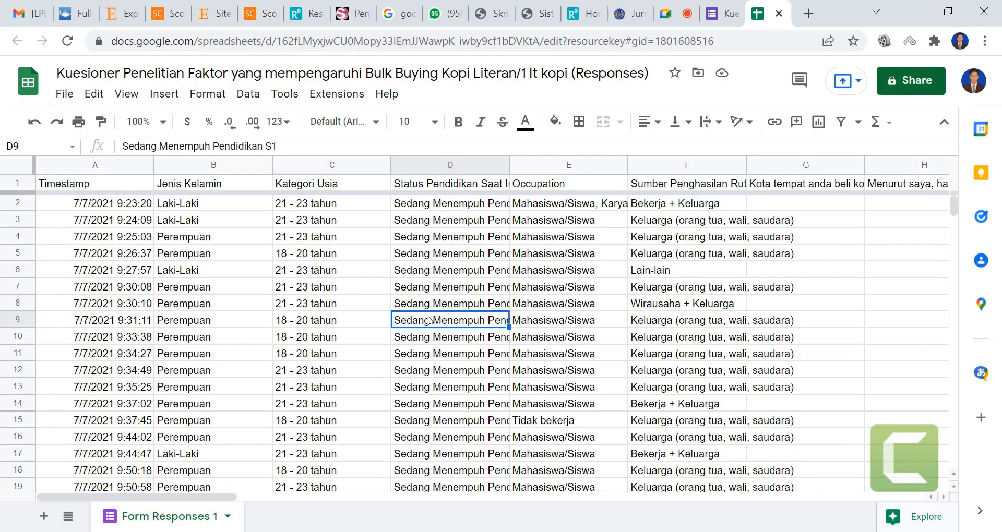
key(Right)
key(Right)
key(Right)
key(Right)
key(Right)
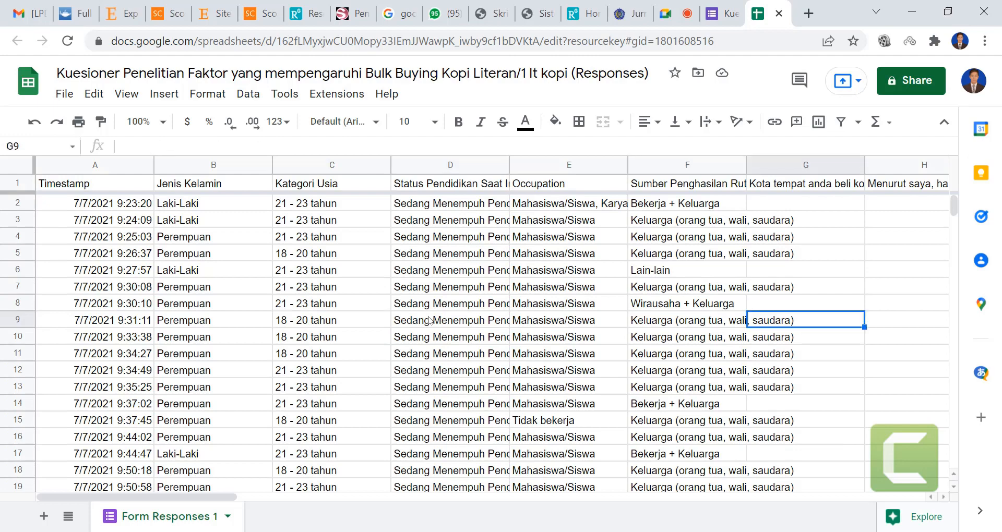
Examine the numeric answers across the price, quality and social media promotion statement columns.
key(Left)
key(Right)
key(Right)
key(Right)
key(Right)
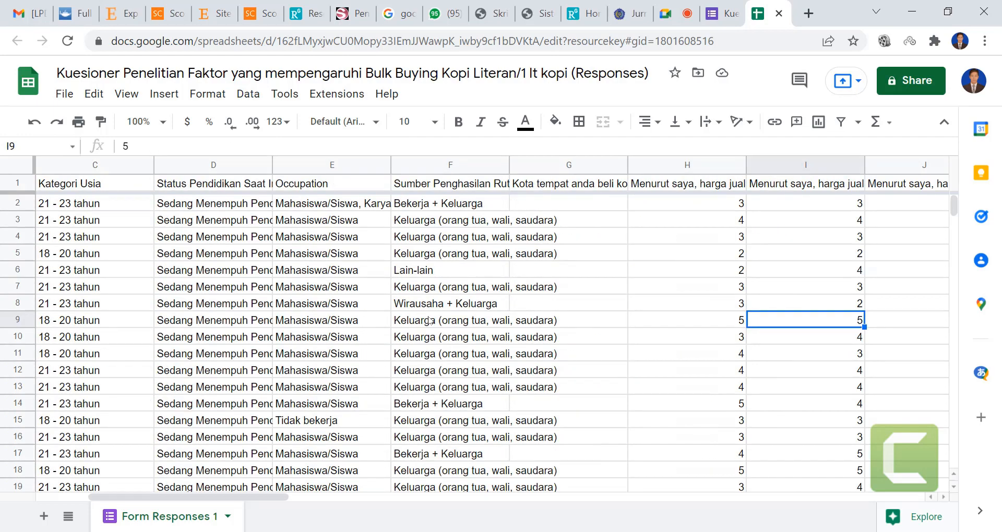
key(Right)
key(Right)
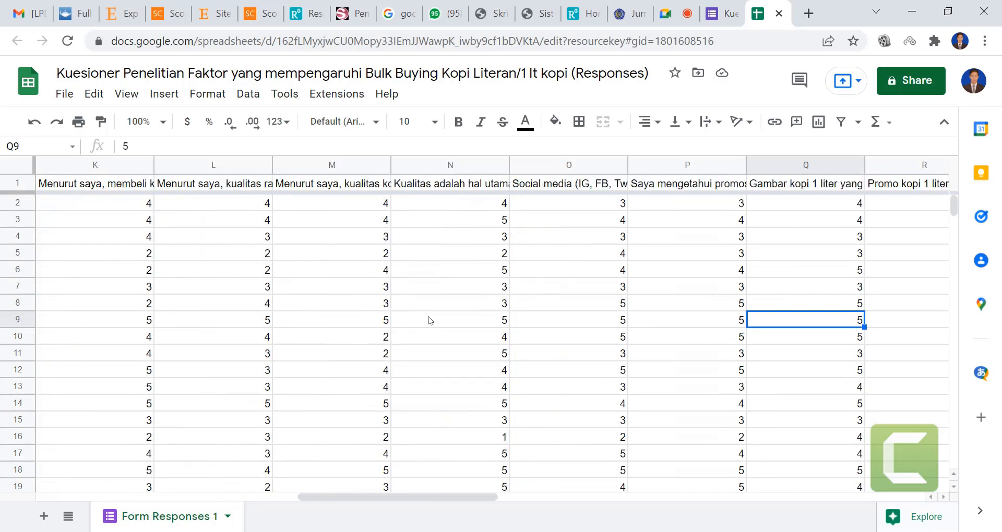
key(Left)
key(Left)
key(Left)
key(Left)
key(Left)
key(Left)
key(Left)
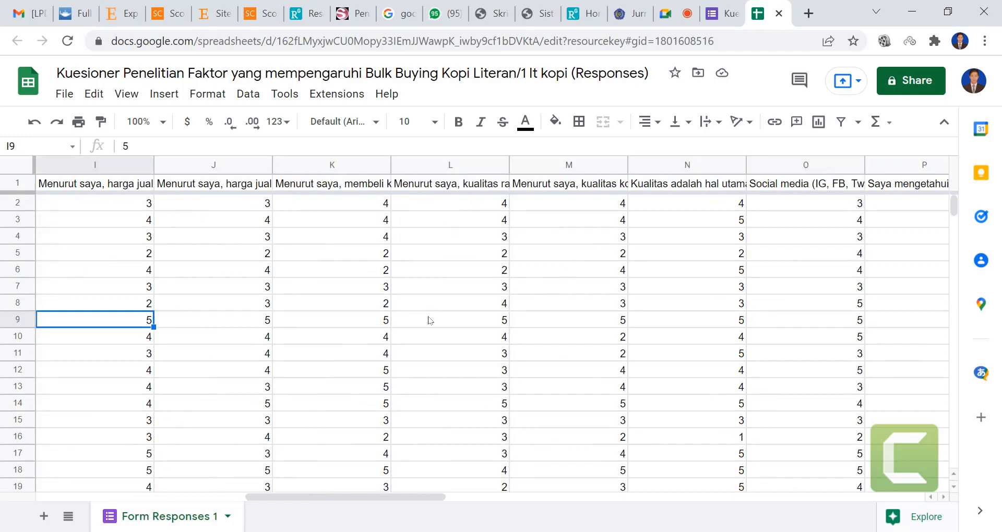
key(Right)
key(Right)
key(Right)
key(Right)
key(Right)
key(Right)
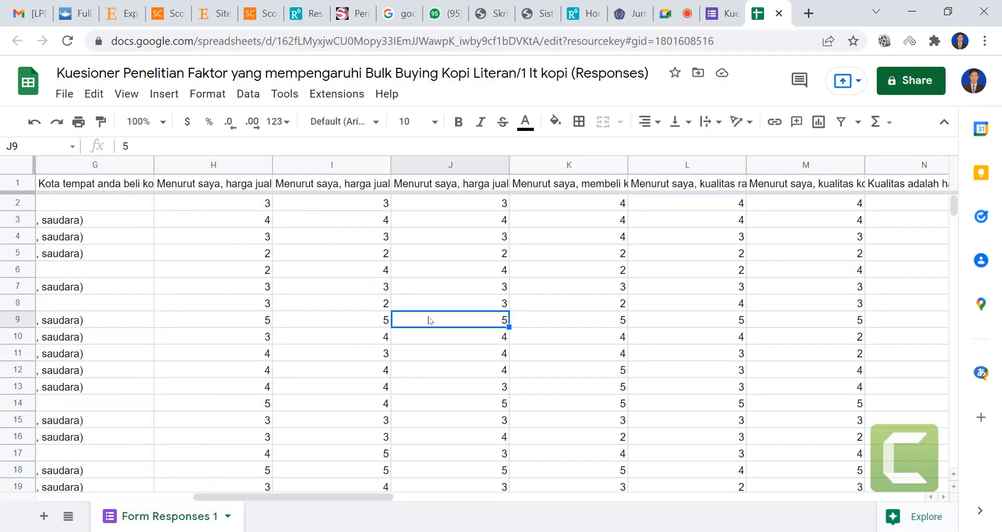
Switch to the Google Meet call, admit the waiting participant and return to the response spreadsheet.
click(60, 96)
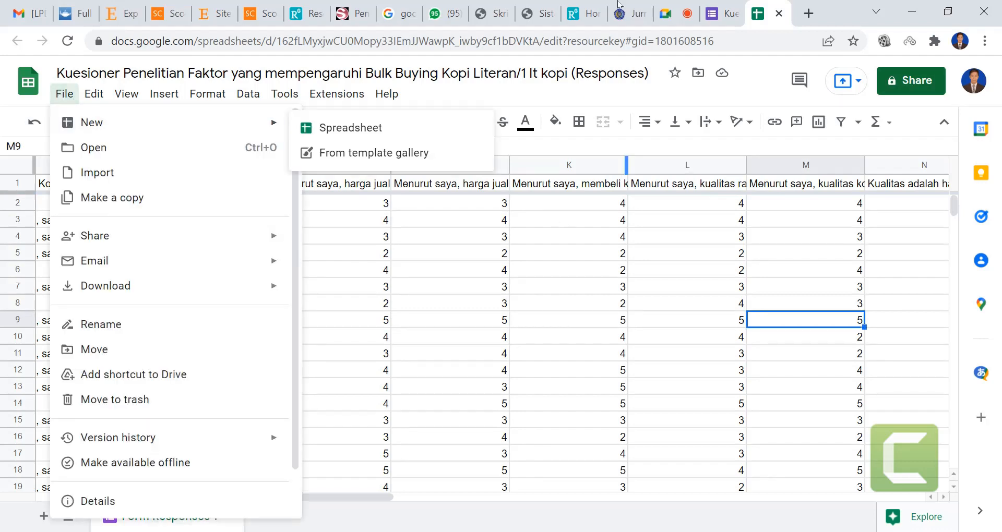
click(673, 13)
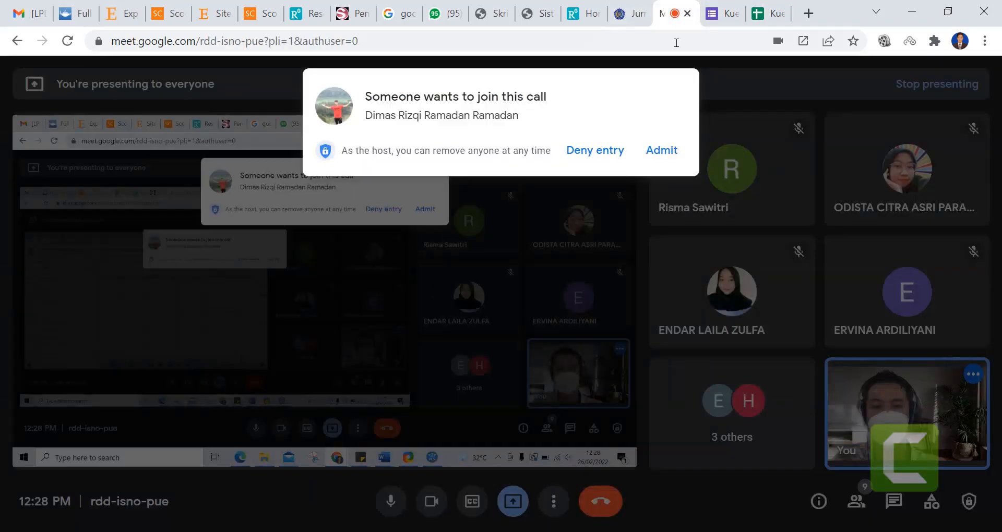
click(664, 158)
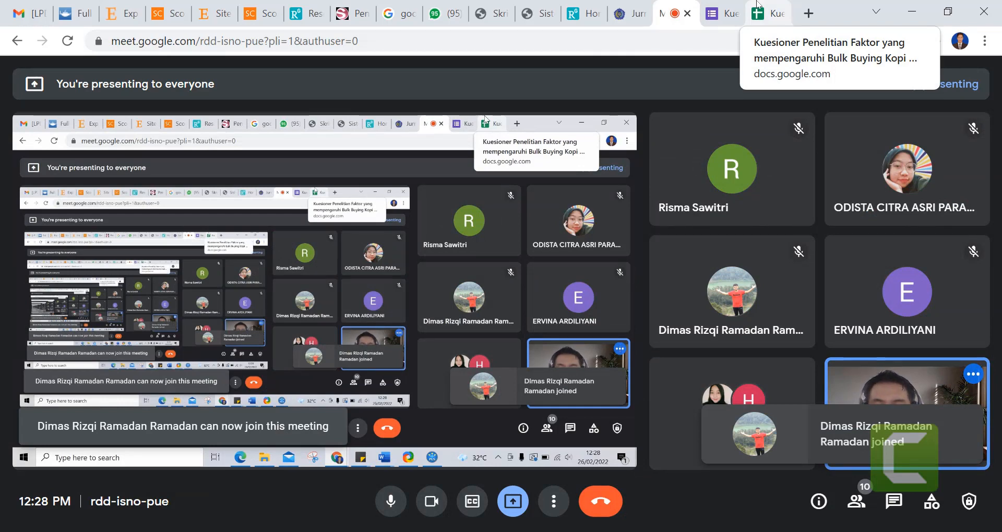
click(758, 5)
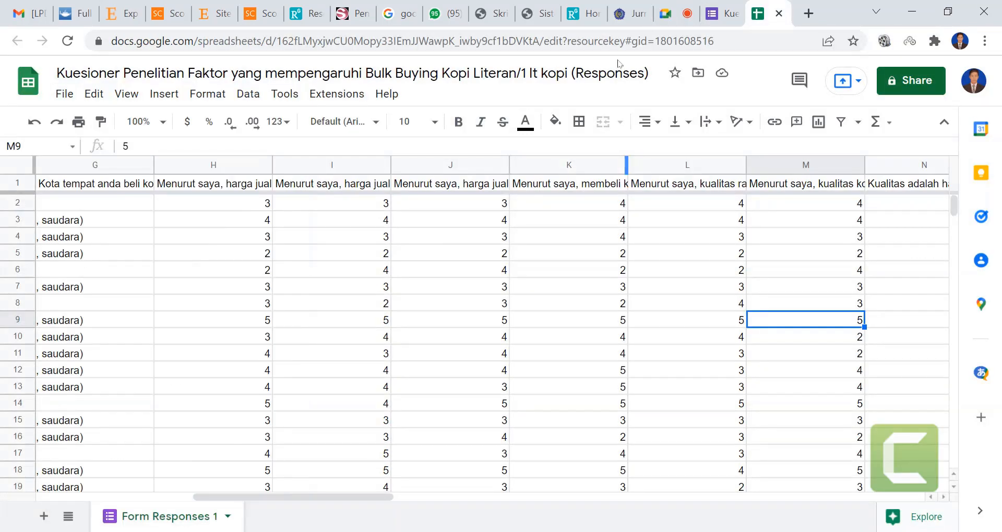
Start downloading the response spreadsheet as a Microsoft Excel (.xlsx) file.
click(63, 97)
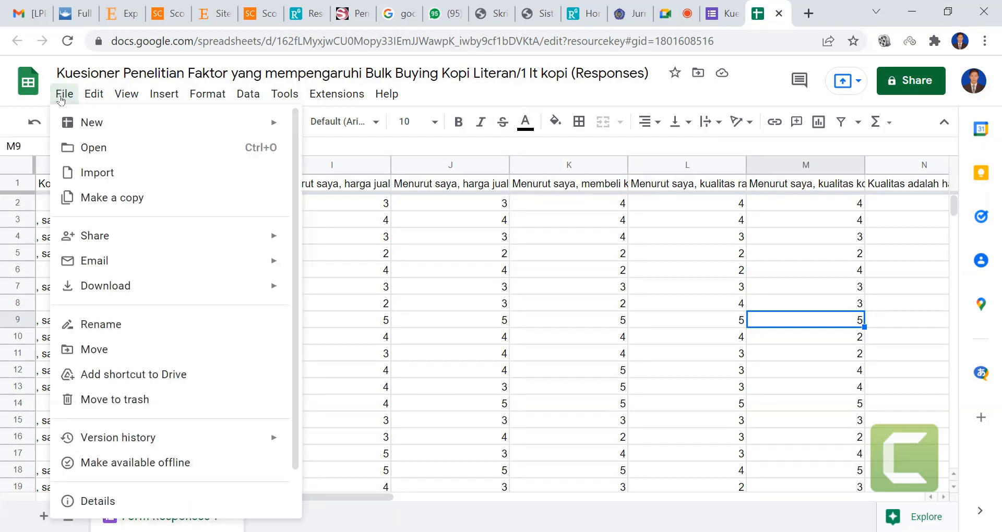
click(723, 14)
click(768, 4)
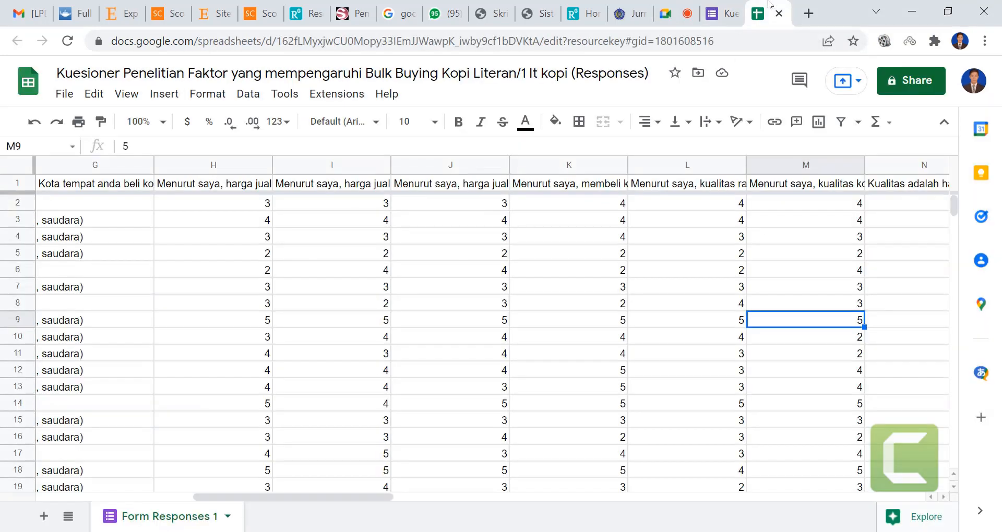
click(57, 92)
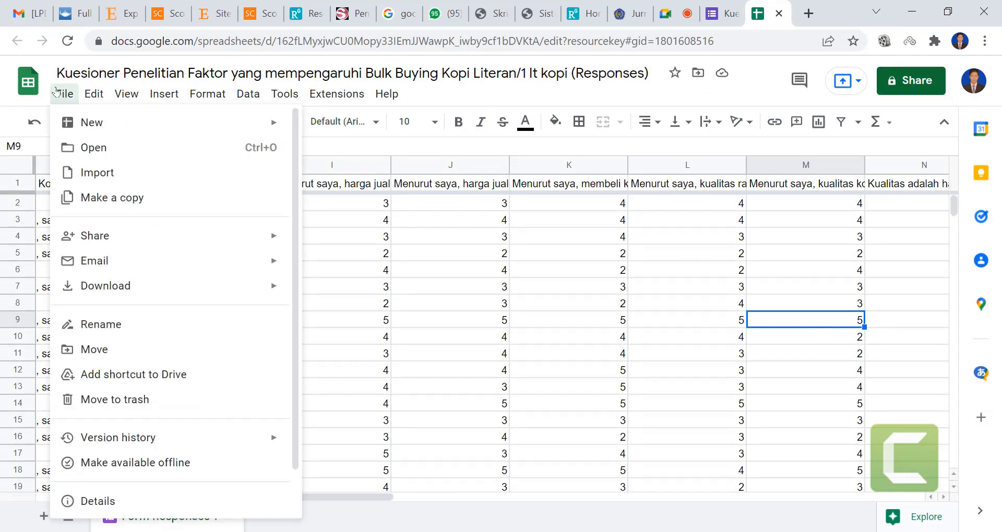
mouse_move(87, 286)
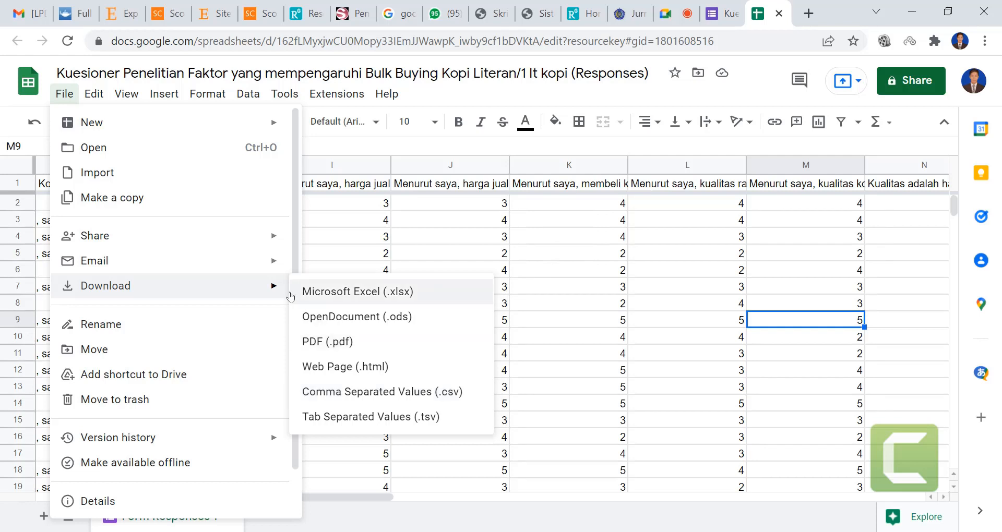
click(328, 292)
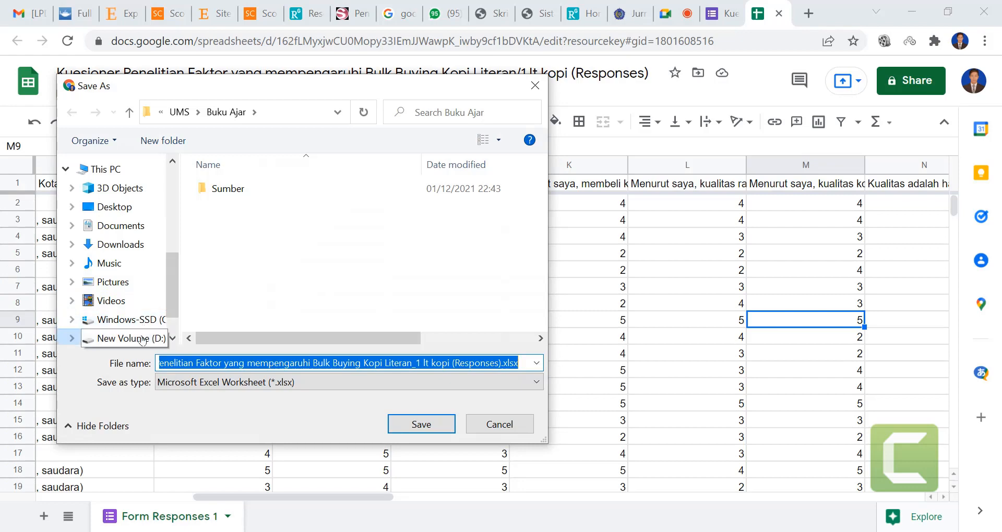
Choose the Skripsi folder inside UMS > Kemahasiswaan as the save location for the Excel file.
click(197, 118)
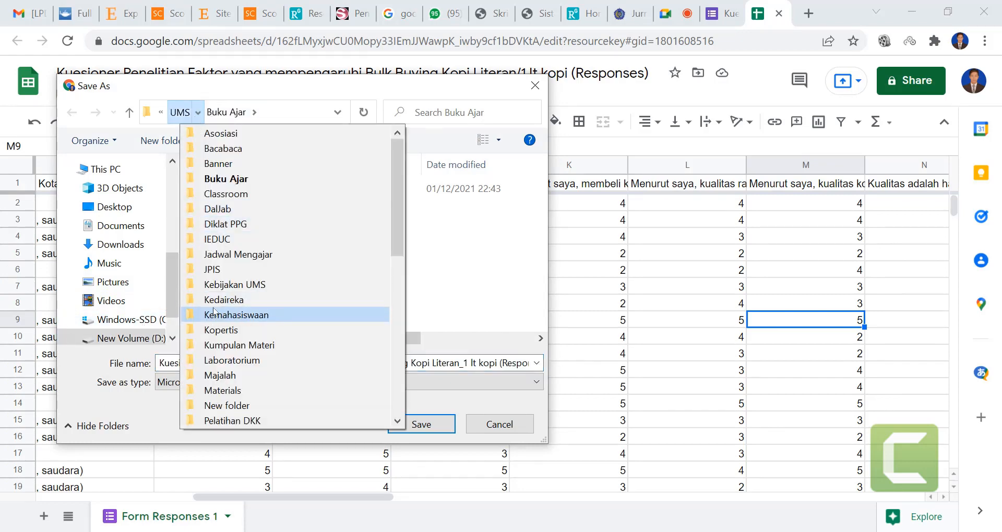
click(216, 315)
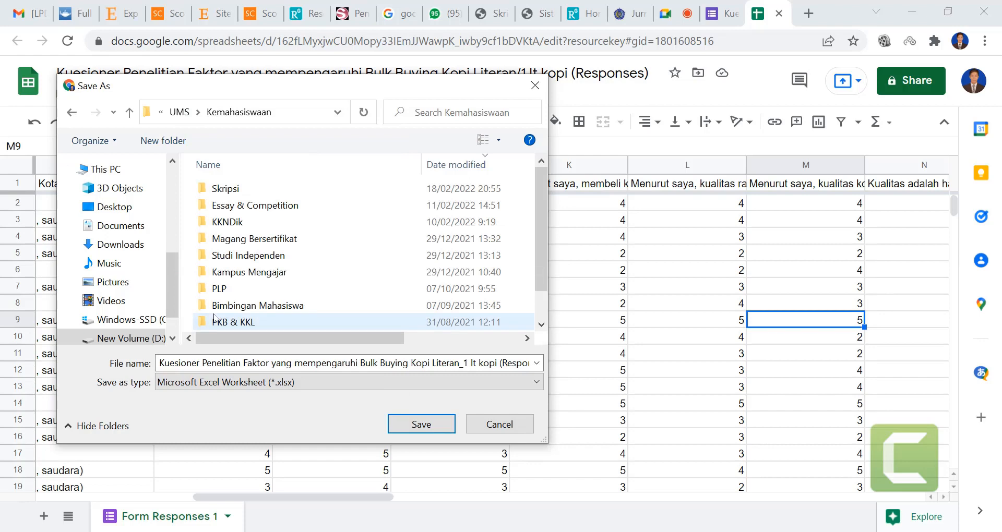
double_click(246, 198)
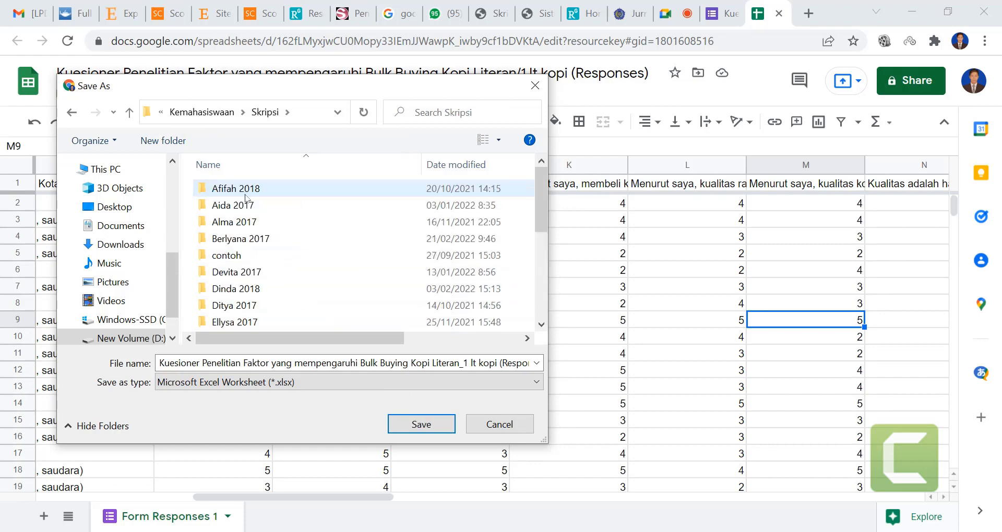
Try to create a folder named contoh inside the Skripsi folder, declining to merge it with the existing one.
click(164, 141)
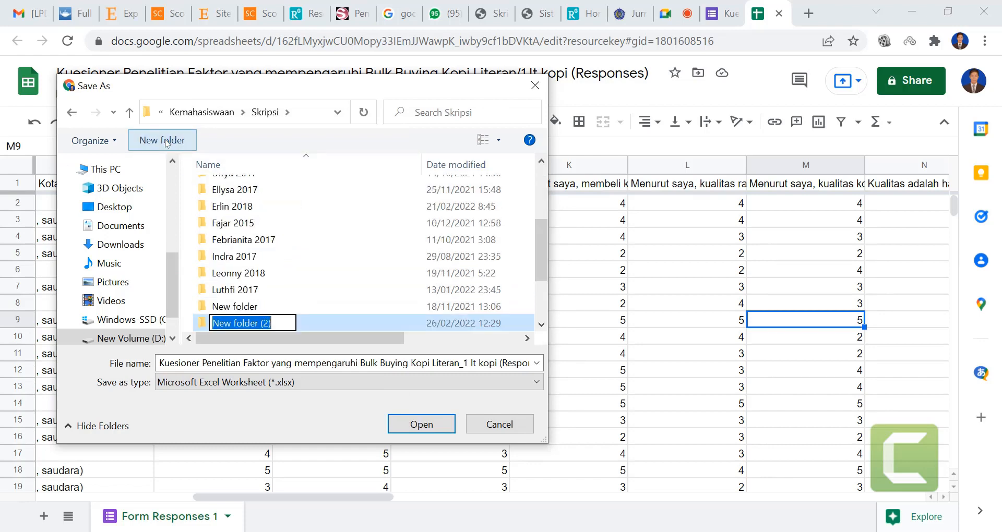
text(contoh)
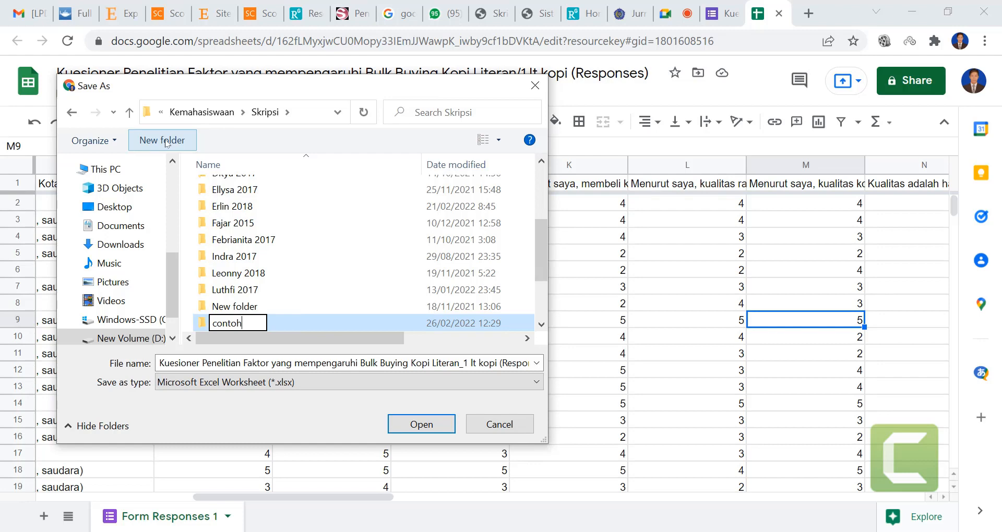
key(Return)
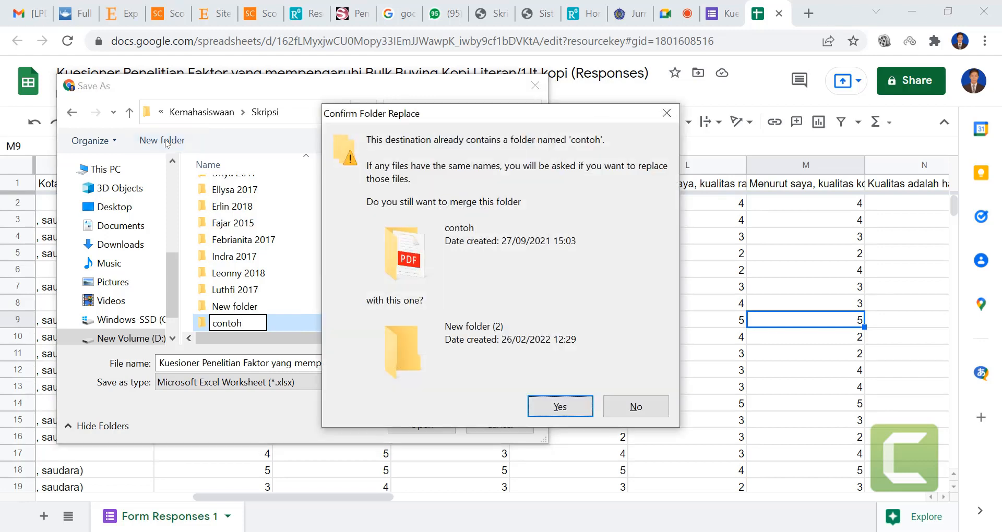
click(636, 409)
Save the Excel file in Skripsi's existing New folder and open the download in Excel with editing enabled.
double_click(237, 305)
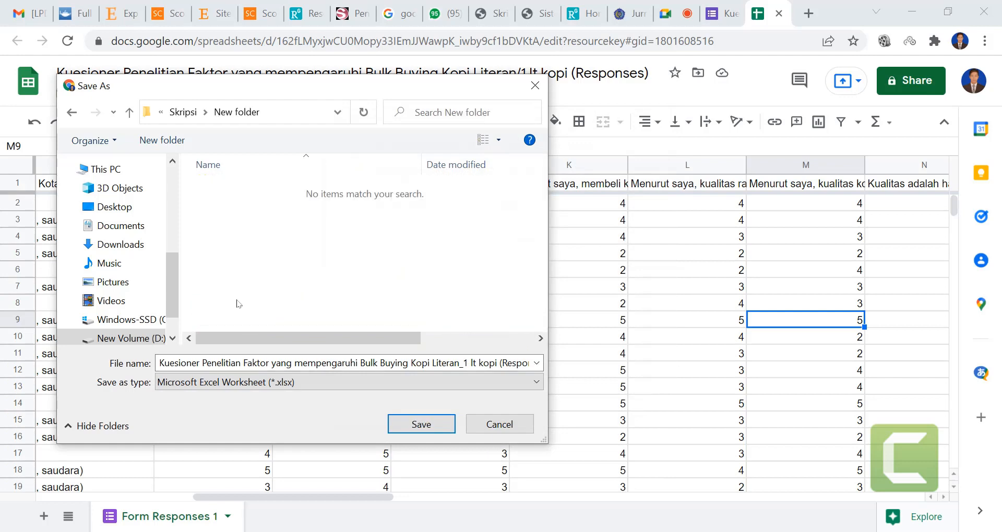
click(395, 422)
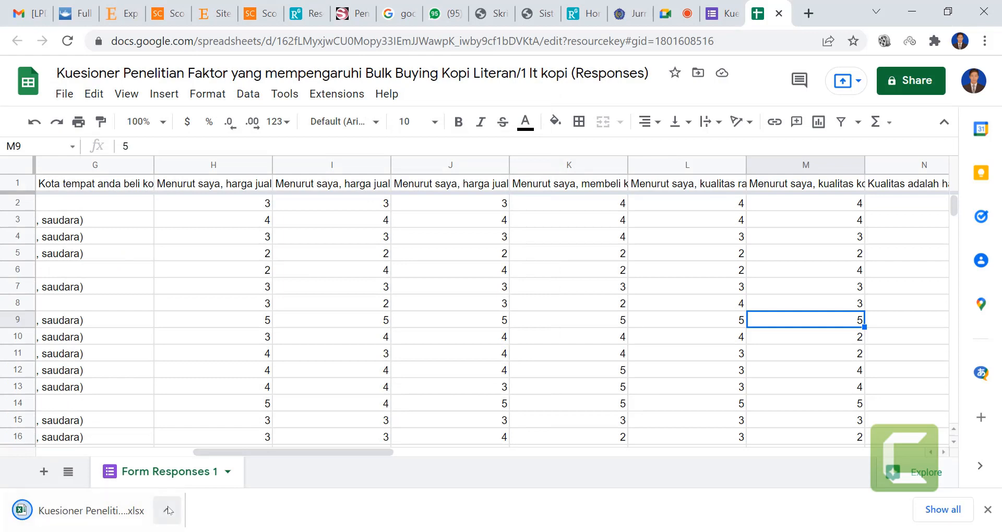
click(113, 511)
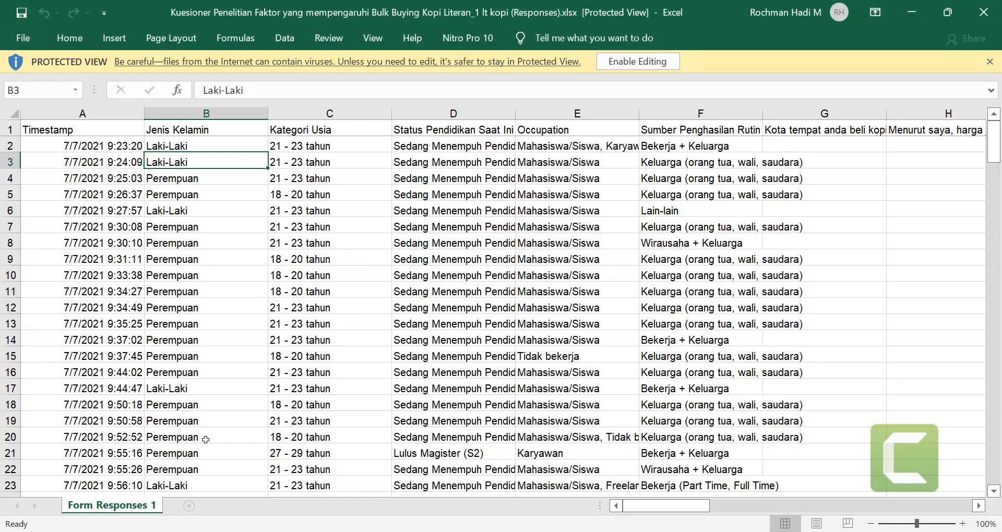
click(647, 59)
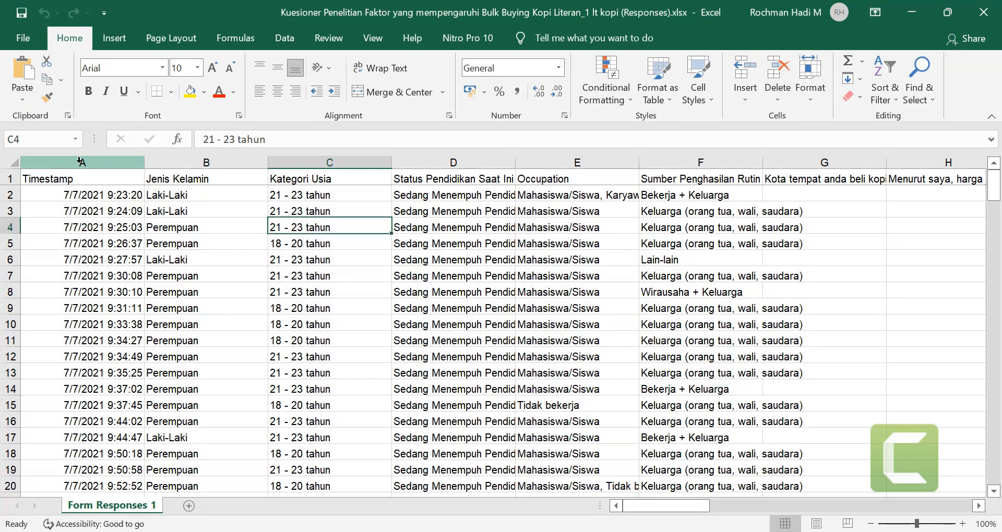
Delete the Timestamp, Jenis Kelamin, Kategori Usia, Status Pendidikan Saat Ini, Occupation and Sumber Penghasilan Rutin columns from Form Responses 1.
right_click(80, 162)
click(118, 293)
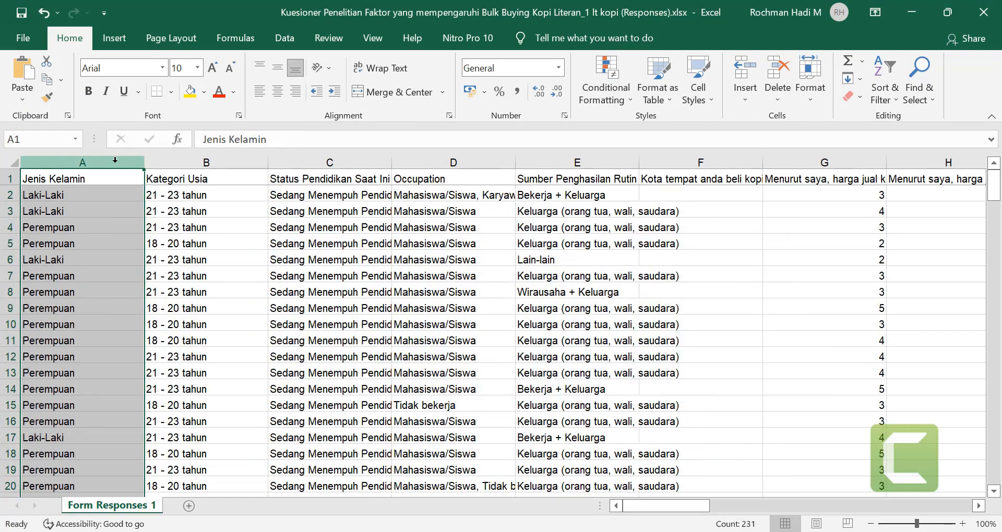
right_click(116, 163)
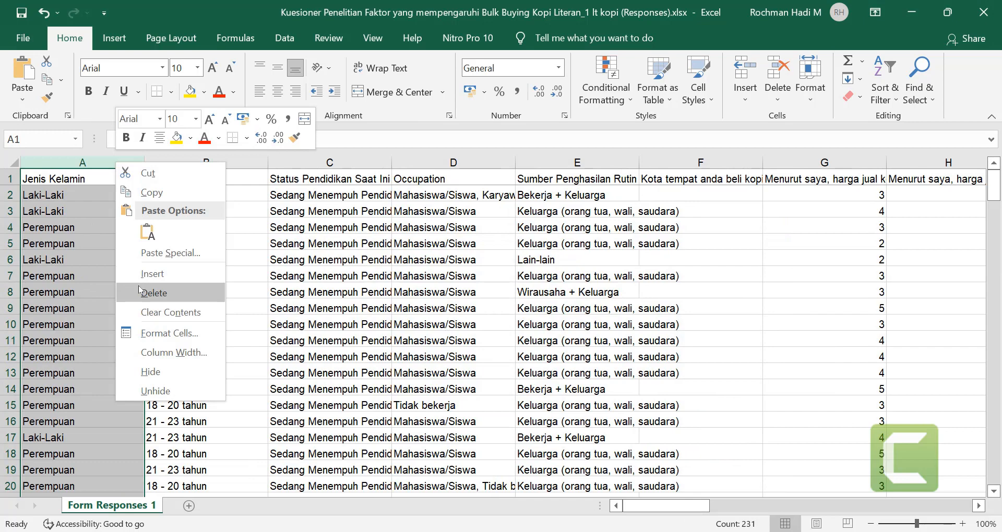
click(138, 288)
right_click(132, 156)
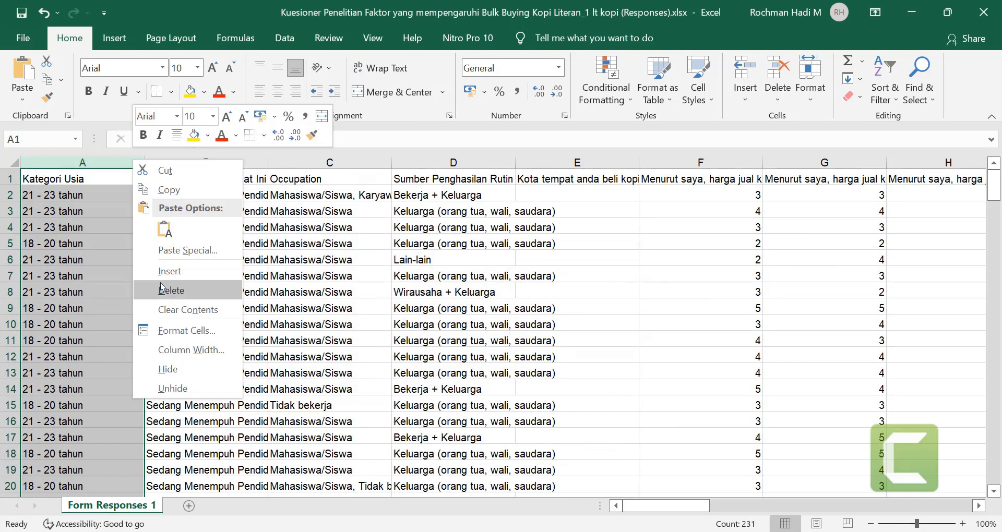
click(162, 287)
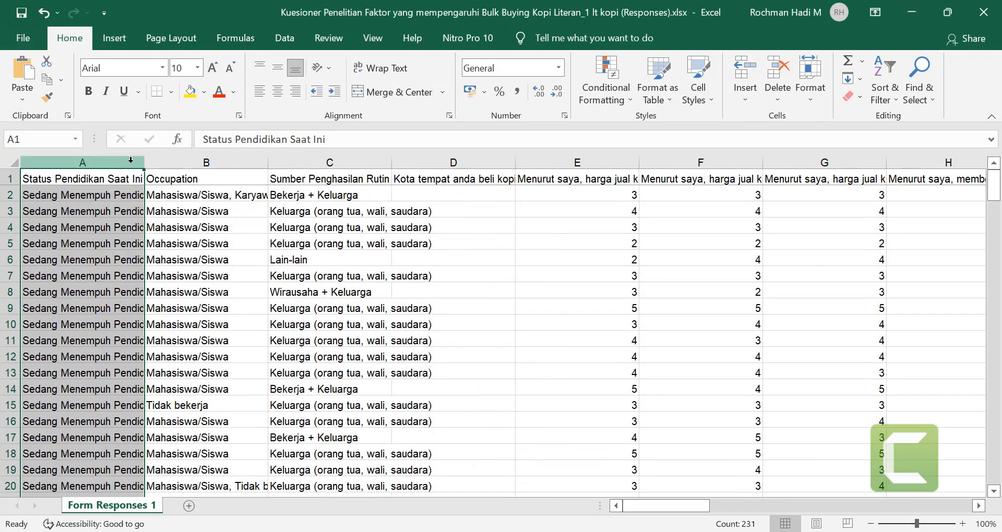
right_click(131, 160)
click(153, 290)
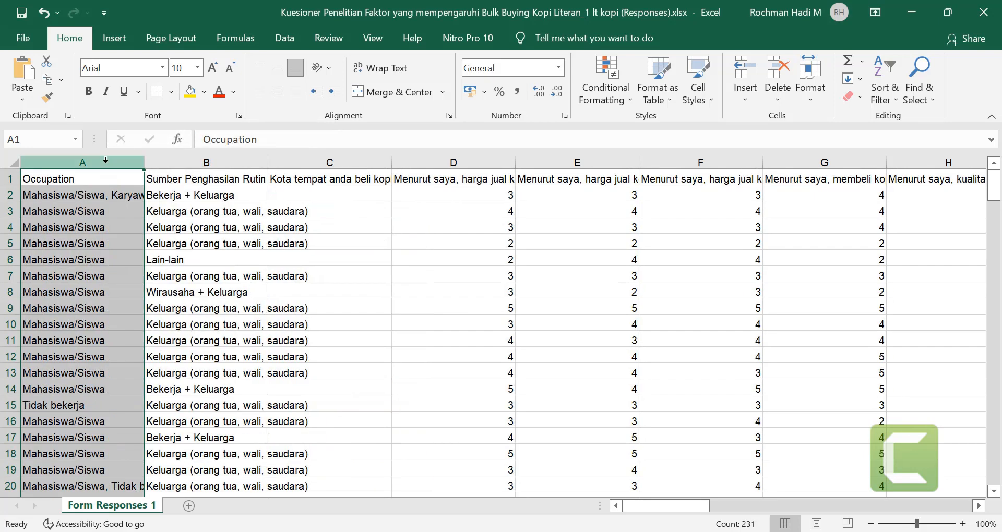
right_click(105, 160)
click(158, 295)
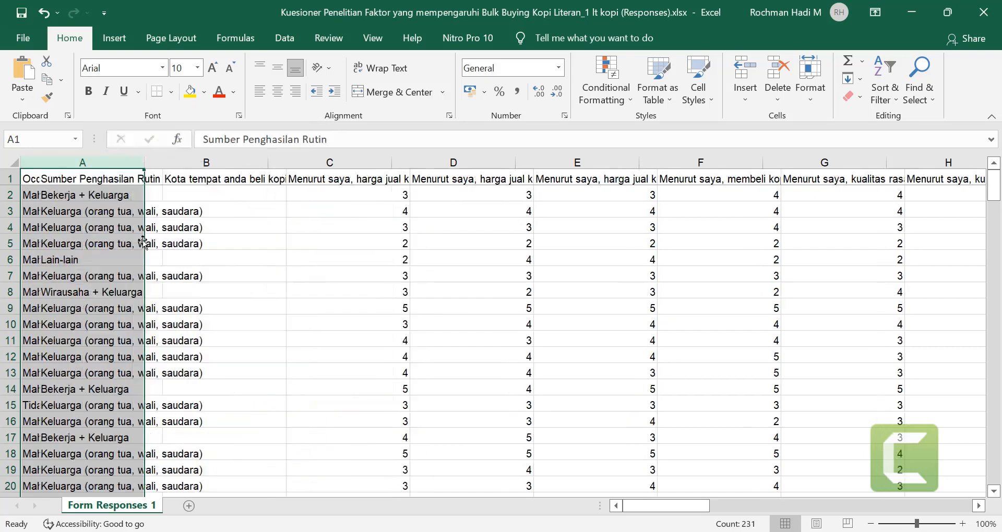
right_click(117, 161)
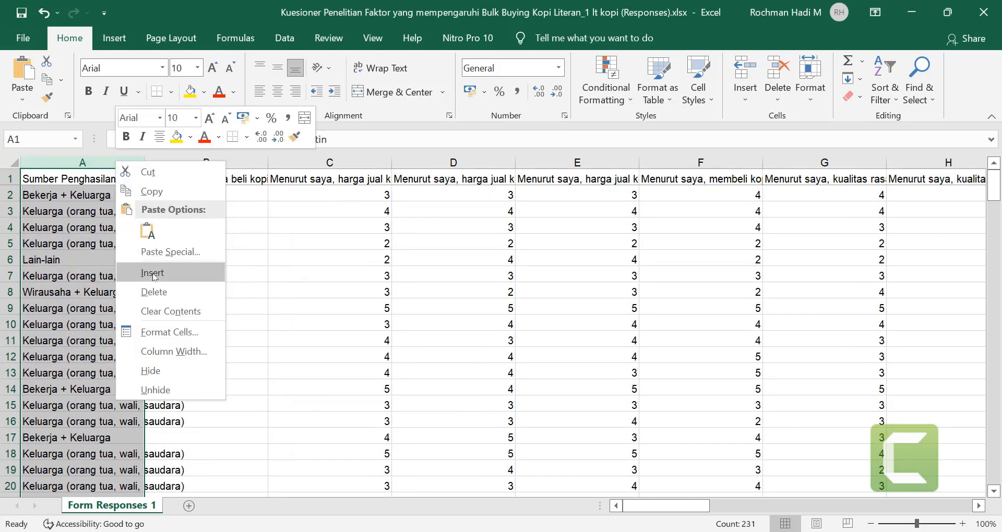
click(156, 292)
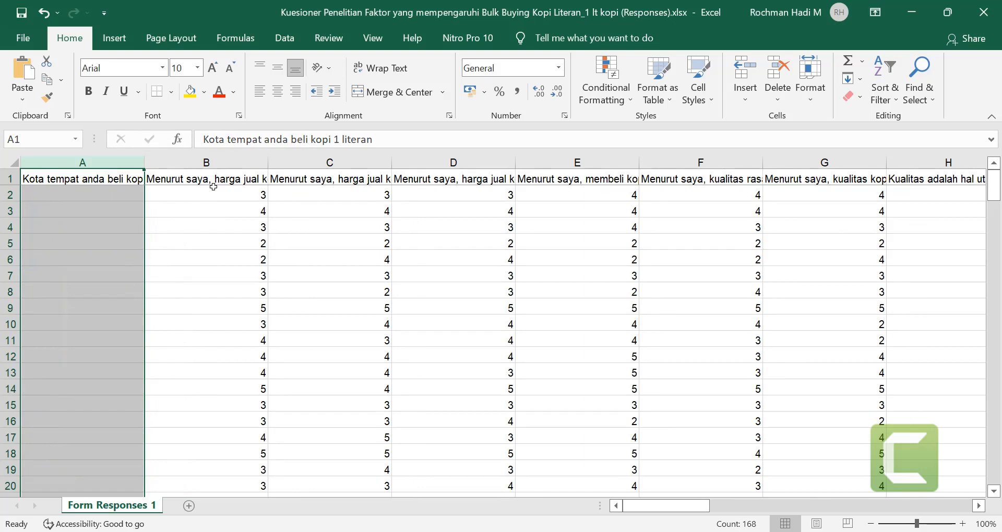
Delete the "Kota tempat anda beli kopi 1 literan" column from Form Responses 1.
right_click(130, 162)
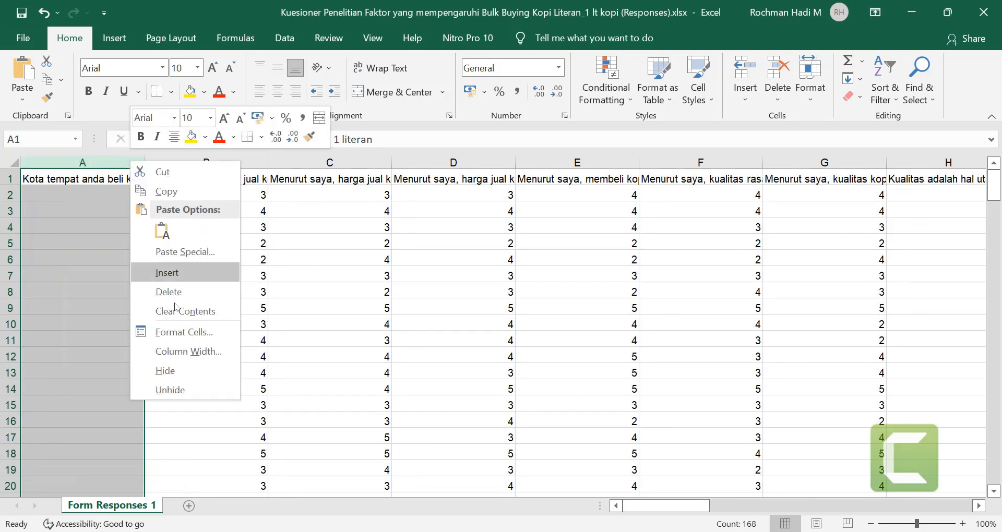
click(172, 290)
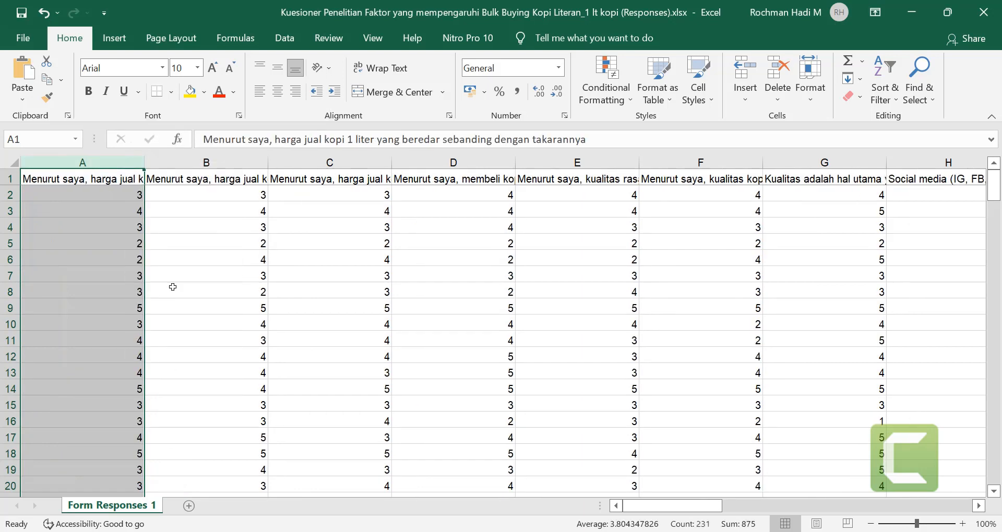
click(220, 193)
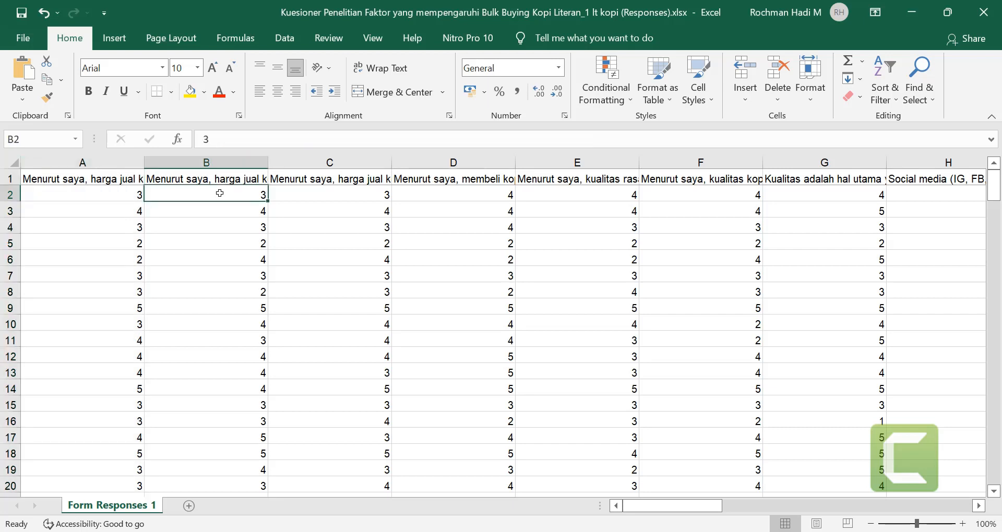
Look through the full question texts in the row 1 headers, beginning with A1.
click(72, 178)
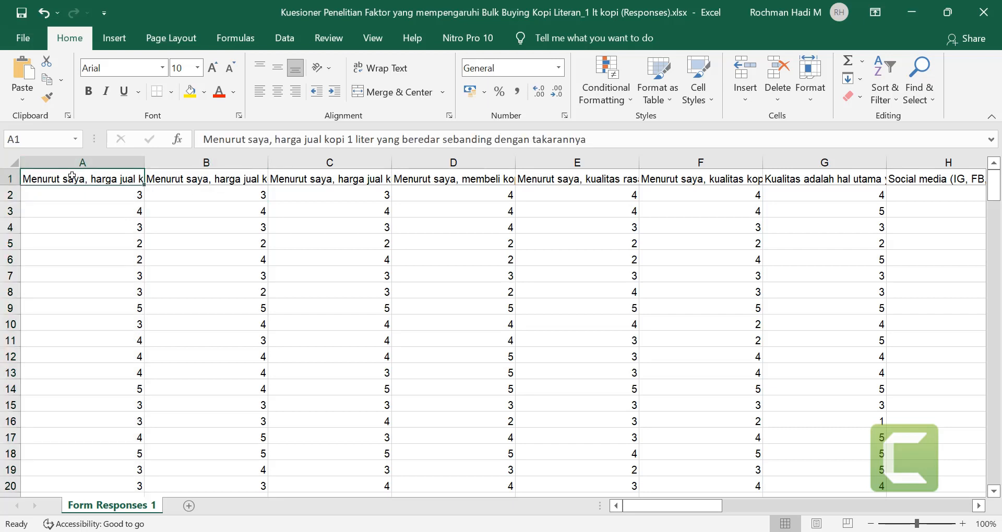
key(Right)
key(Right)
key(Right)
key(Right)
key(Right)
key(Left)
key(Left)
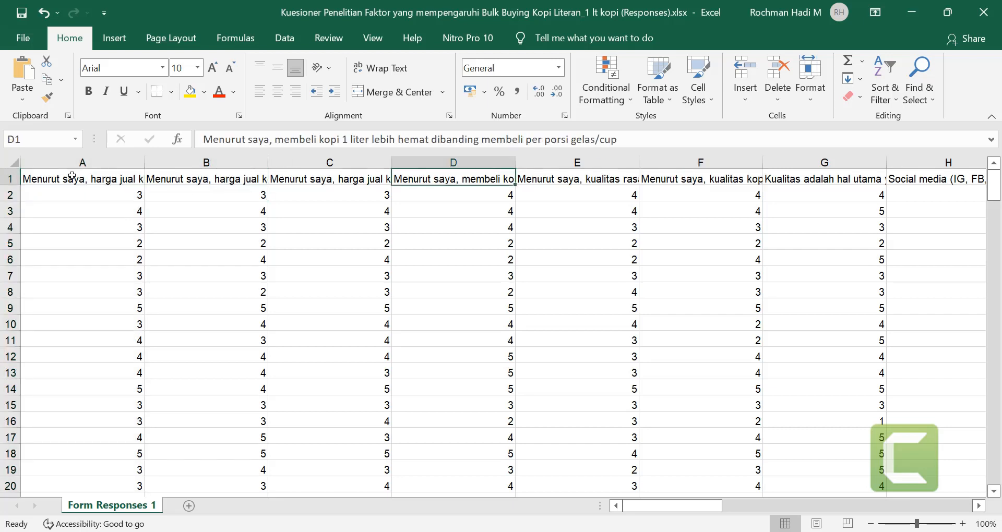
key(Left)
key(Left)
key(Left)
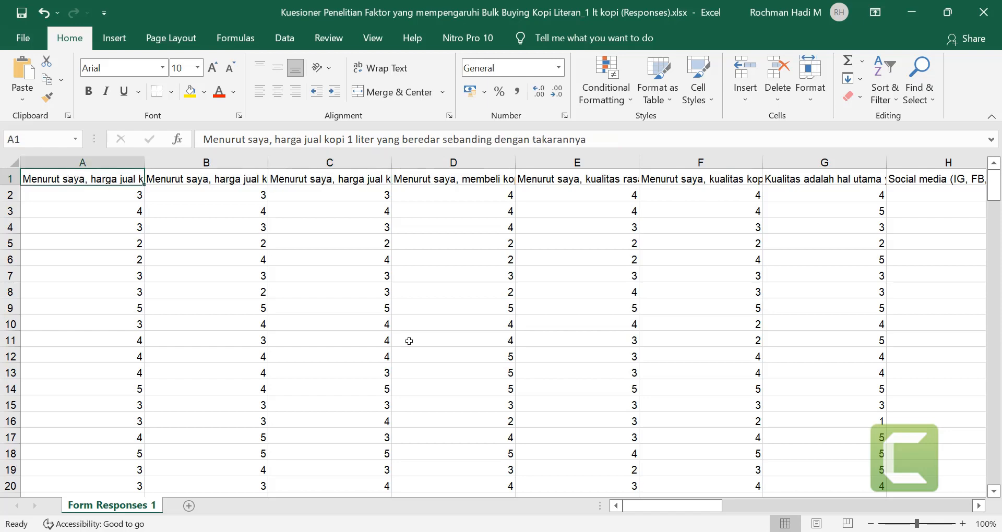
Switch to the Google Forms questionnaire in Chrome and examine which questions belong to its Perceived Price Fairness section.
mouse_move(501, 528)
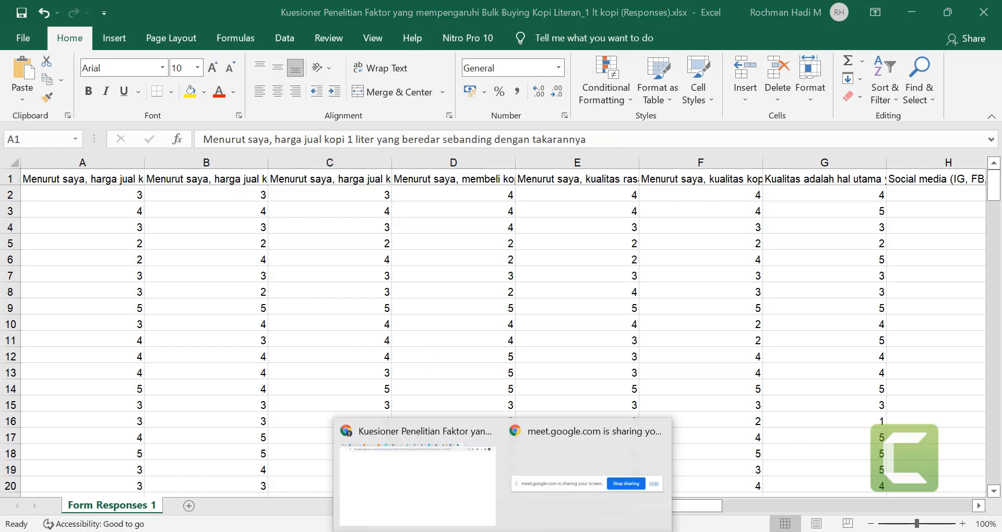
click(444, 491)
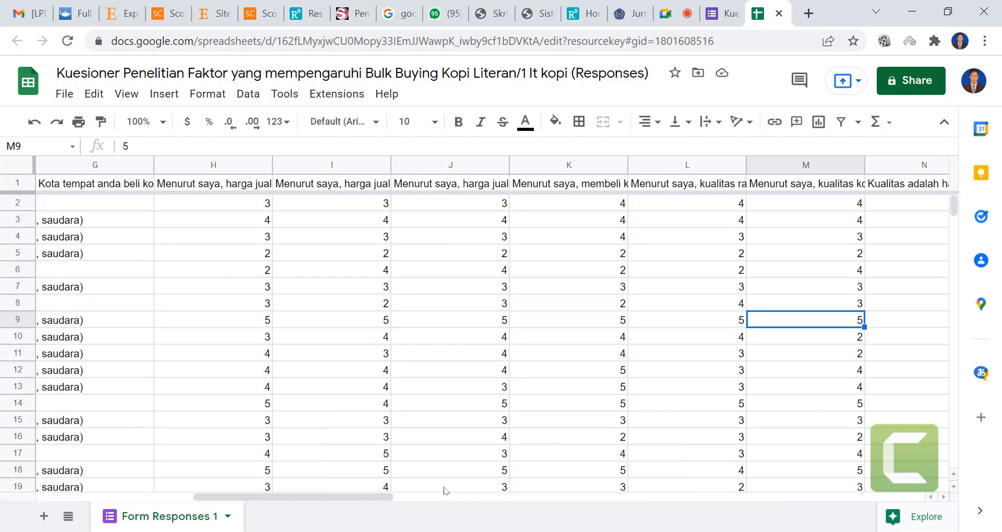
click(741, 6)
click(411, 125)
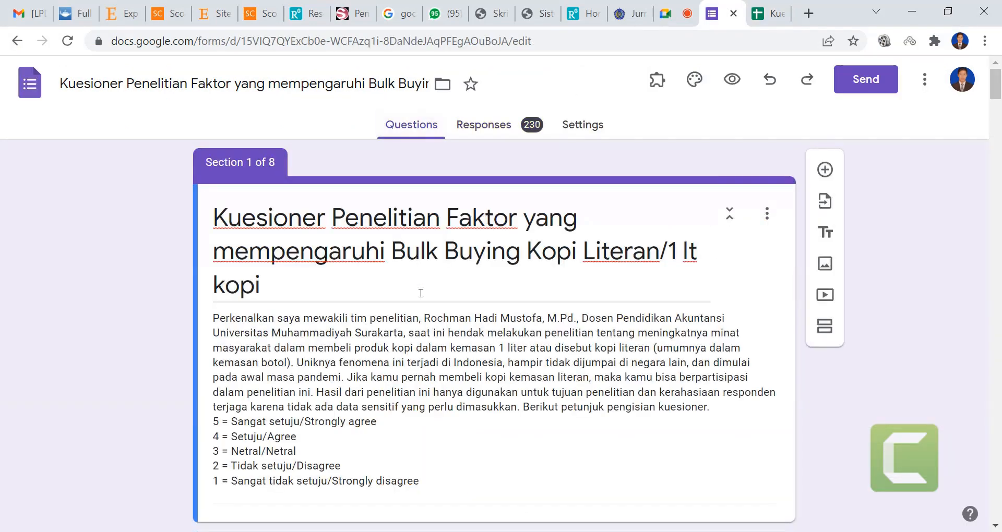
scroll(420, 293, down, 20)
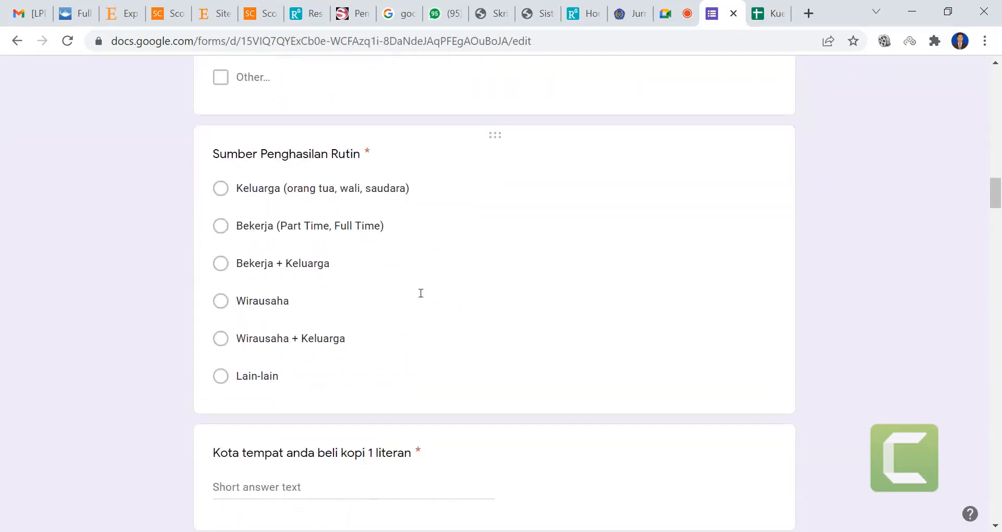
scroll(421, 294, down, 10)
scroll(413, 281, up, 2)
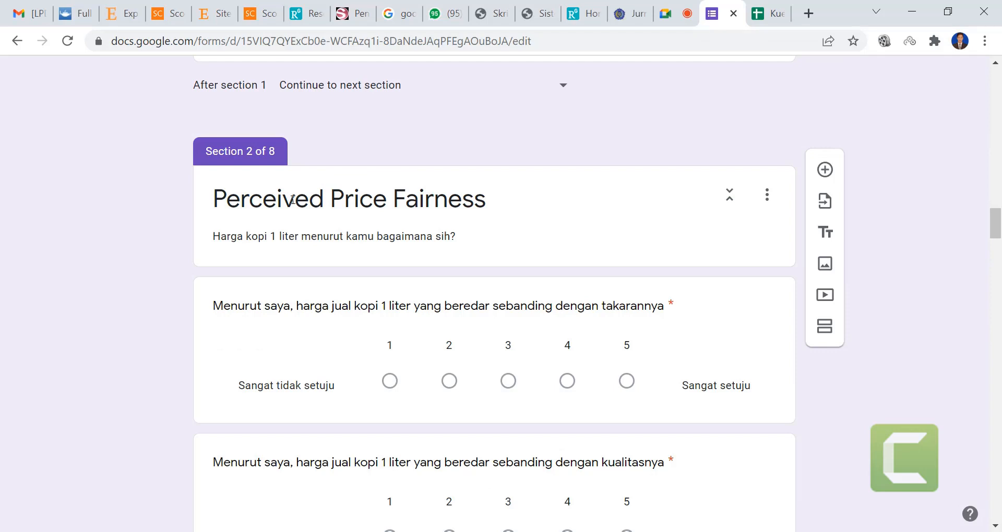
scroll(293, 199, down, 2)
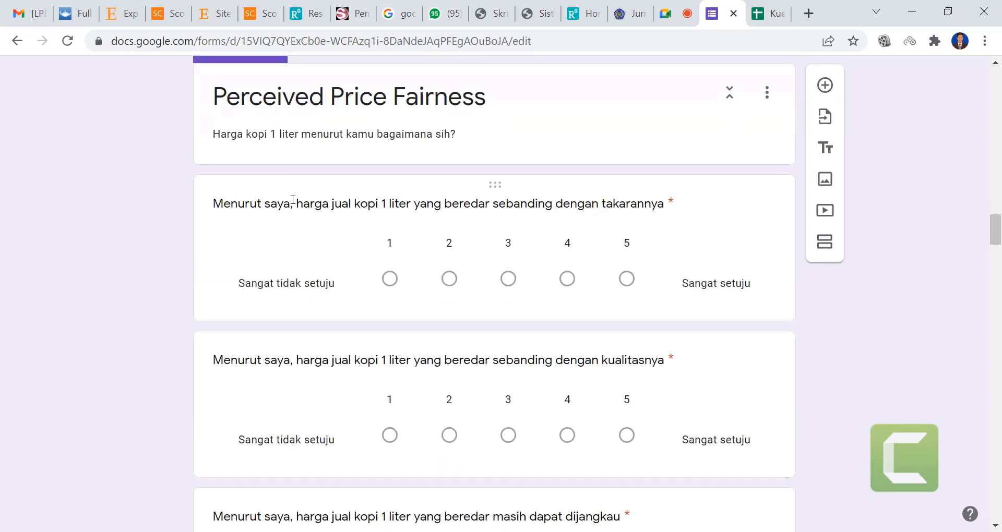
scroll(235, 393, down, 3)
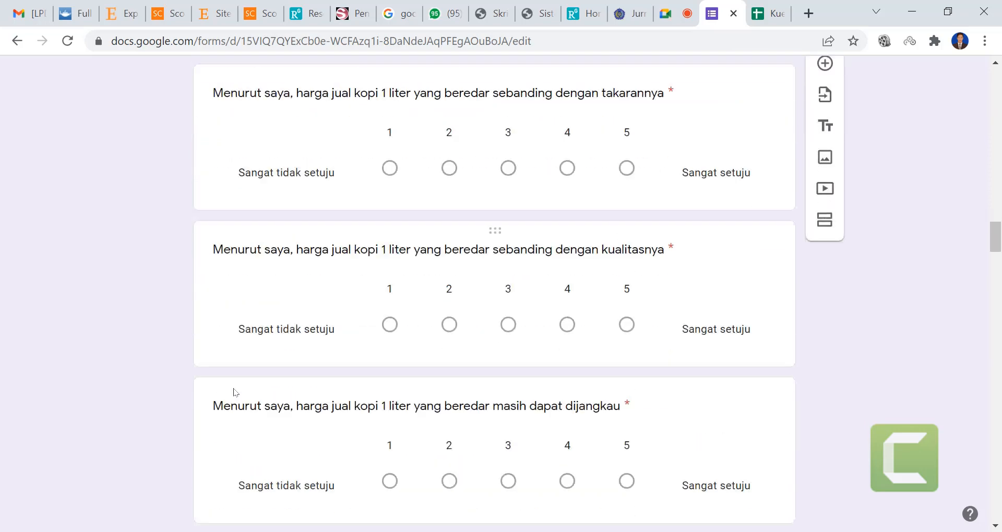
scroll(213, 416, down, 4)
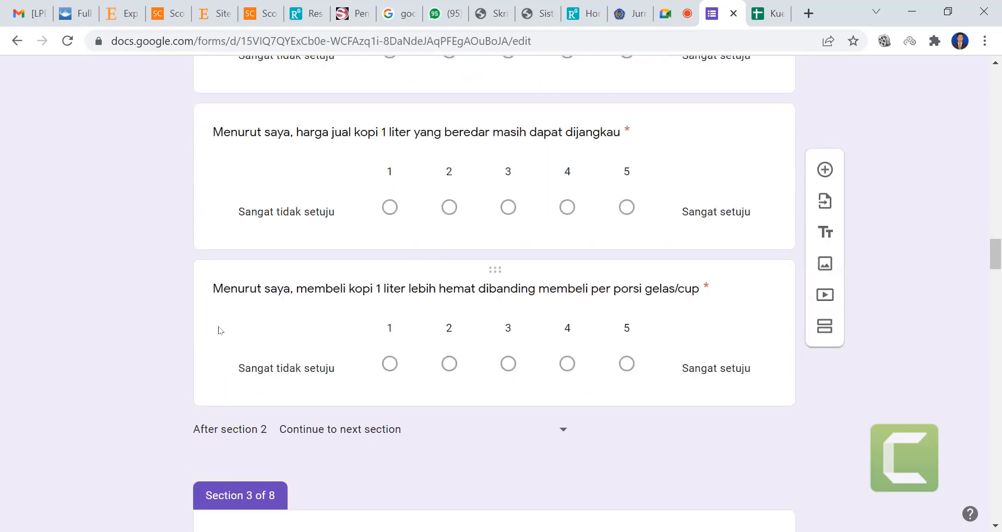
scroll(219, 330, up, 6)
scroll(218, 330, up, 2)
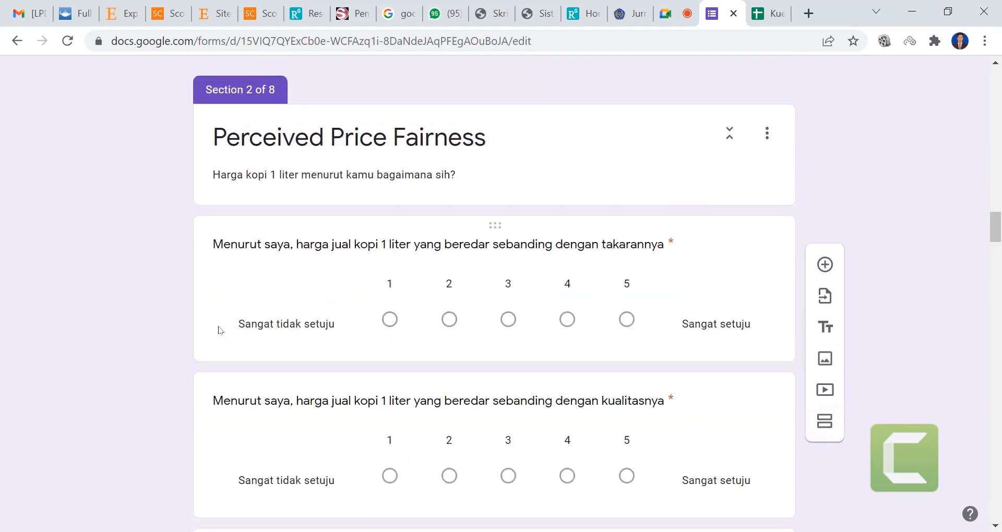
scroll(218, 331, down, 3)
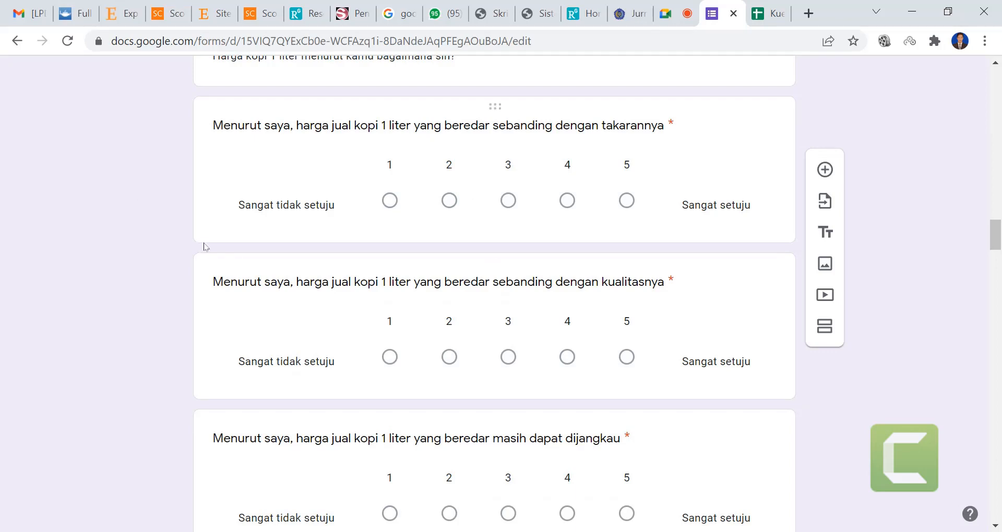
scroll(204, 246, down, 1)
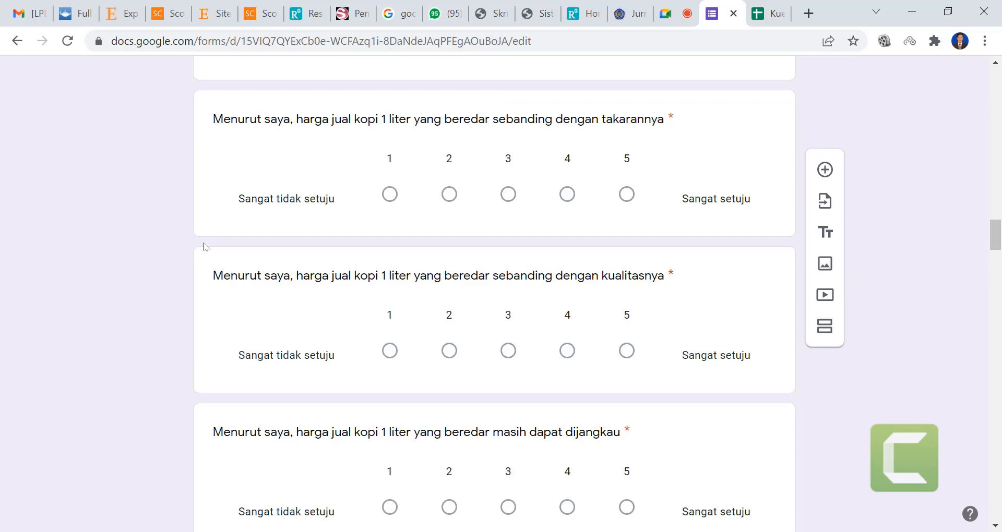
scroll(204, 247, up, 5)
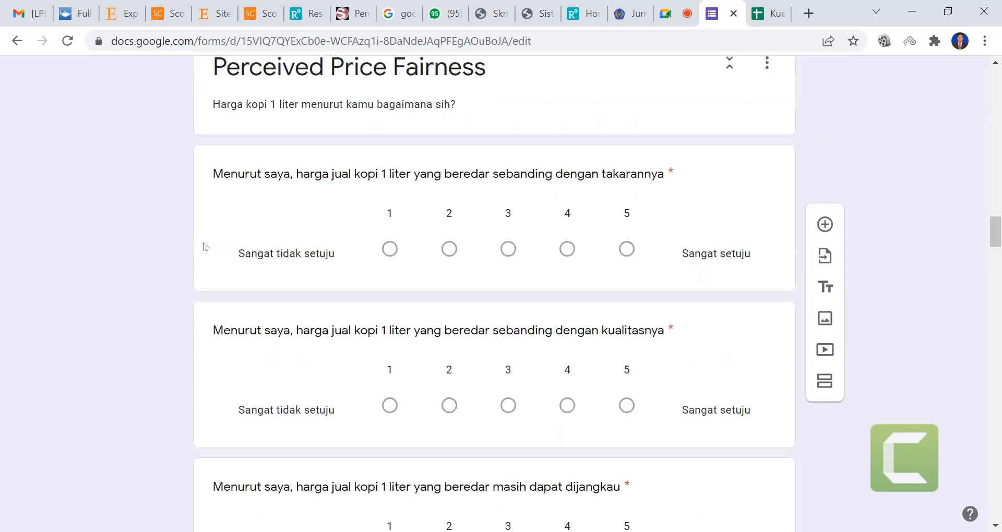
scroll(204, 247, down, 6)
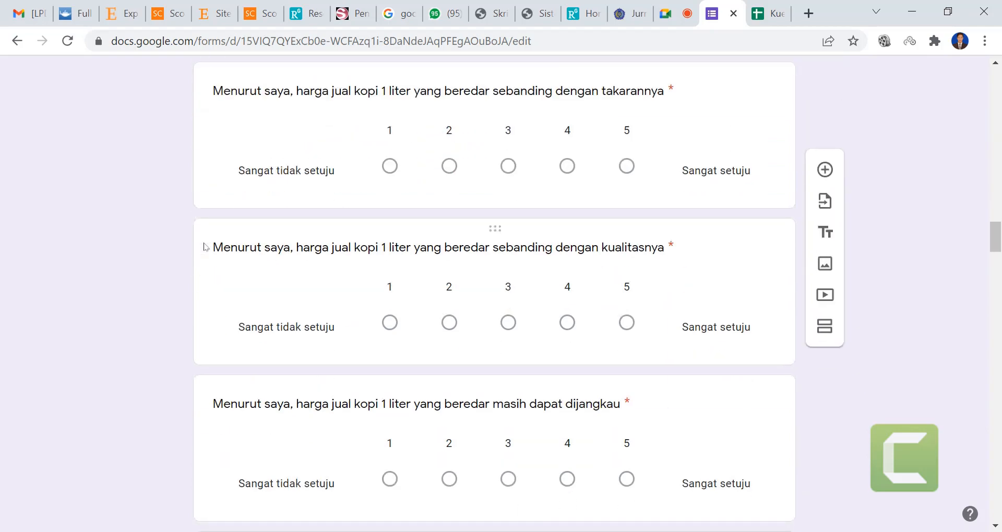
scroll(204, 247, down, 2)
scroll(204, 247, up, 6)
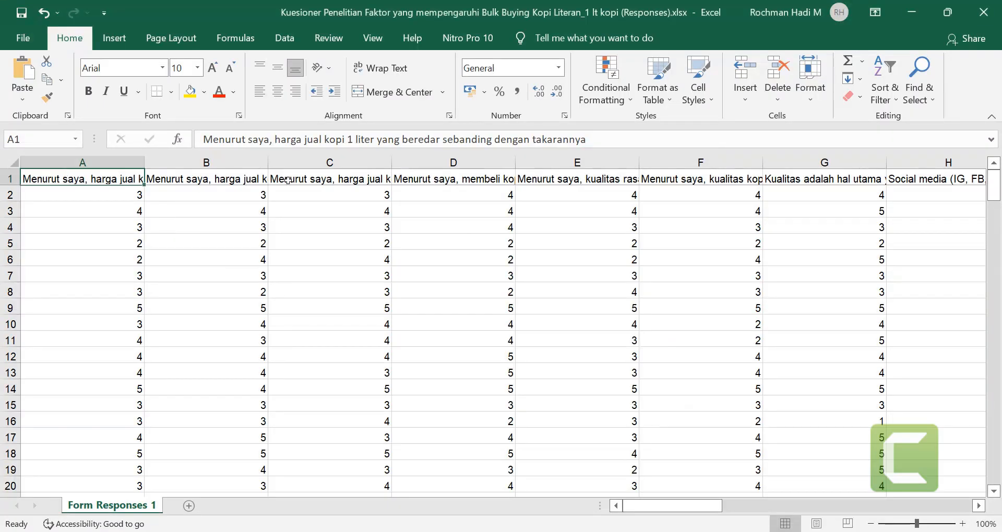
In the Excel workbook, replace the four price question headers in A1:D1 with PPF1, PPF2, PPF3 and PPF4.
click(229, 143)
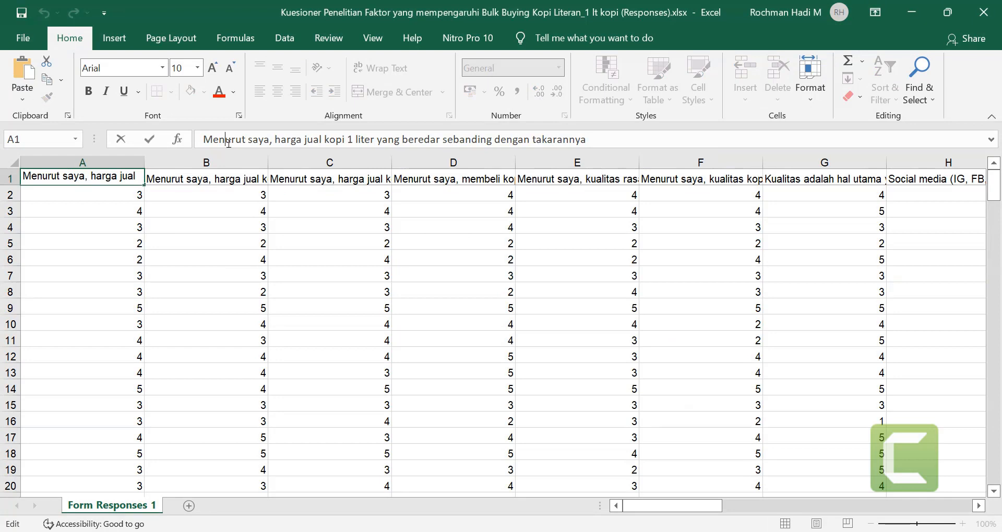
key(ctrl+a)
text(PP)
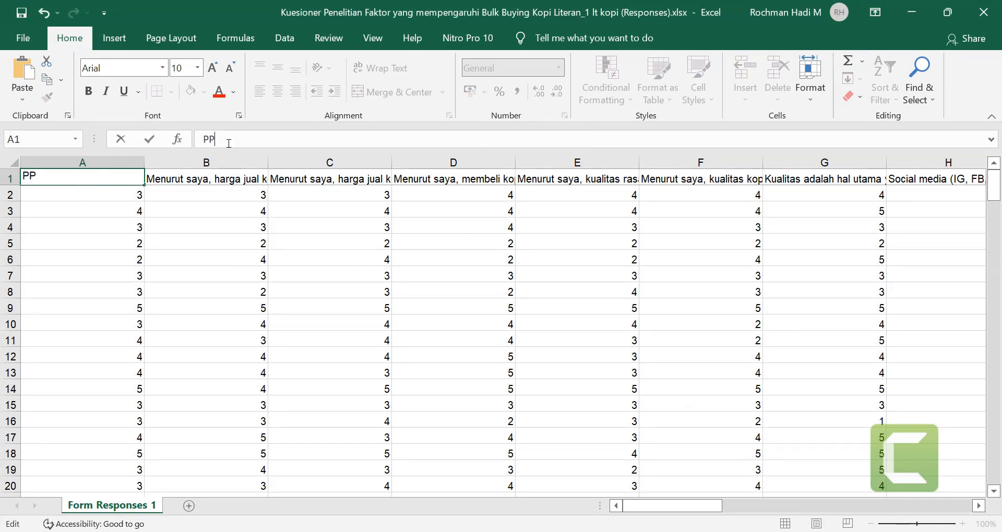
text(F1)
key(Tab)
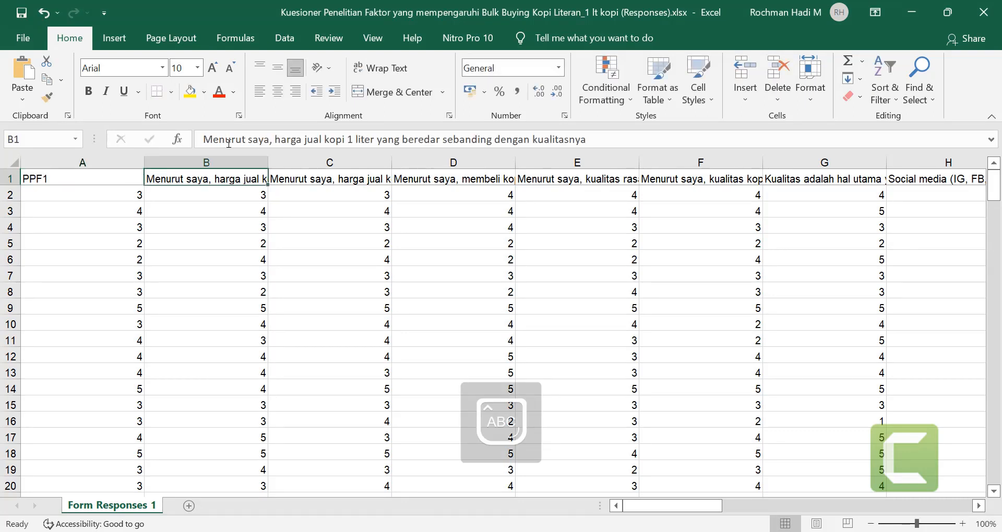
text(PPF2)
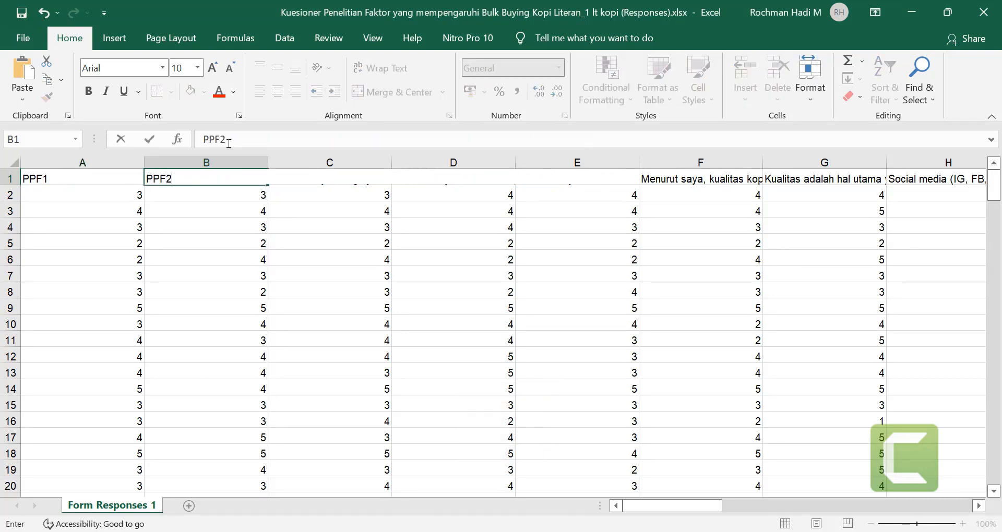
key(Tab)
text(PPF3)
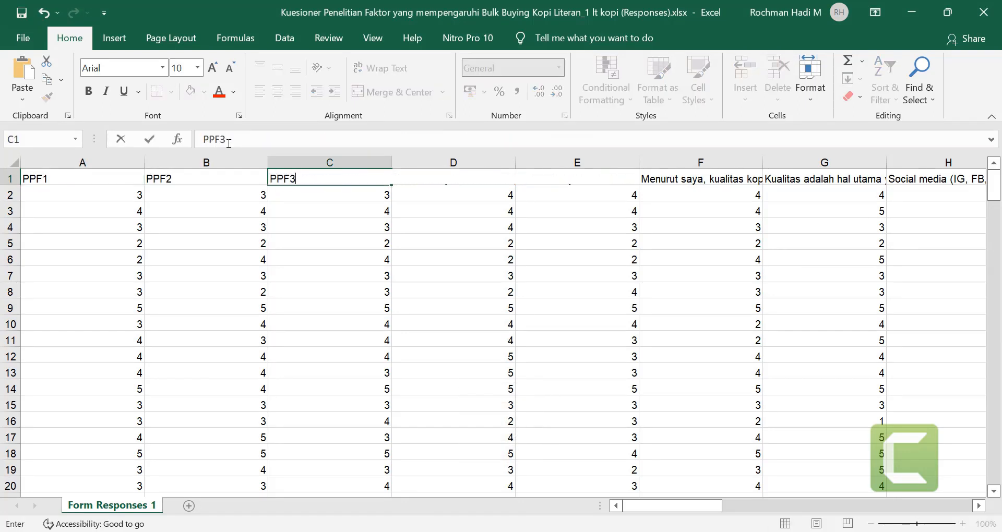
key(Tab)
text(PPF4)
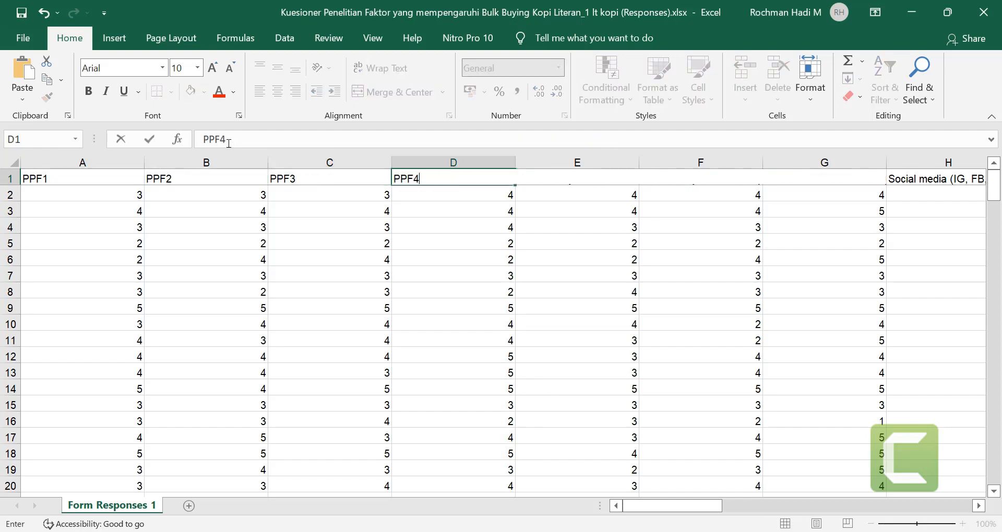
key(Tab)
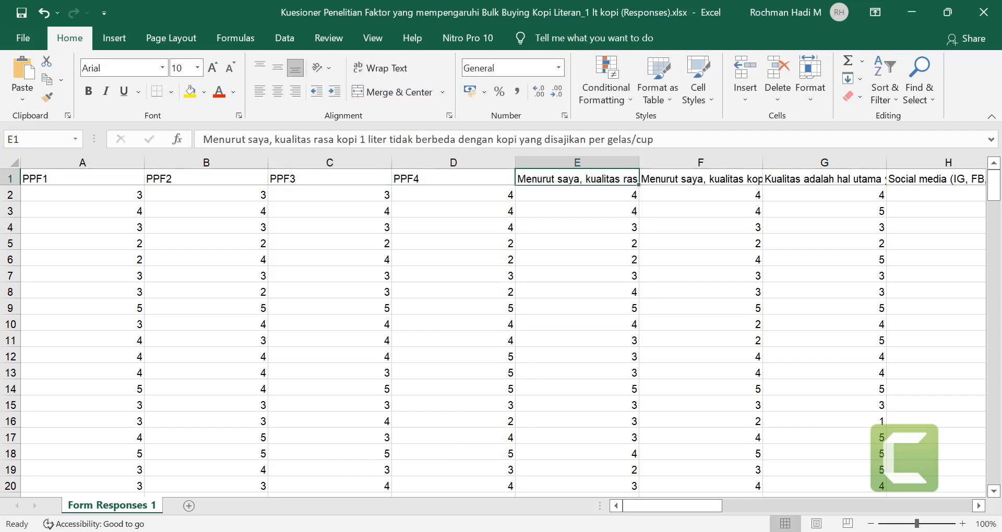
Return to the Google Forms questionnaire and examine which questions belong to its Perceived Product Quality section.
click(459, 500)
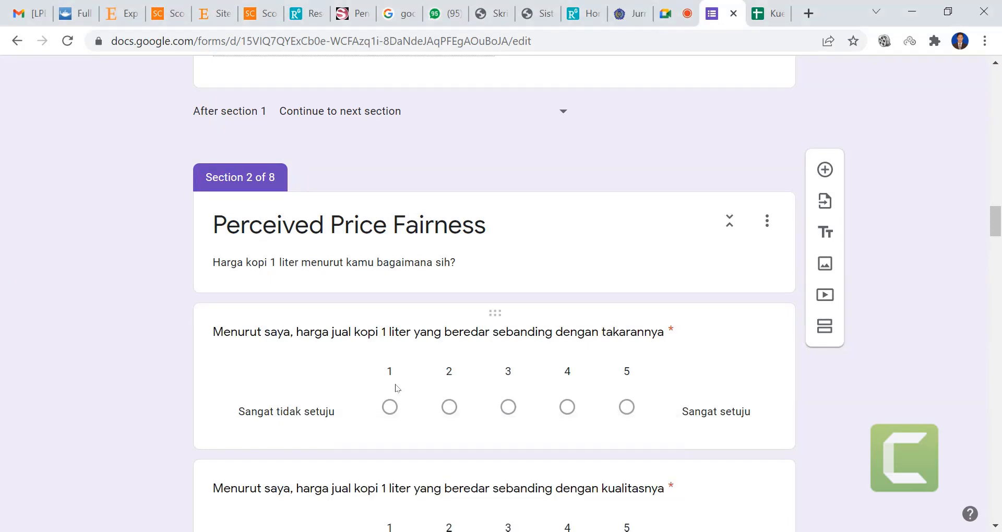
scroll(397, 387, down, 10)
scroll(398, 387, down, 7)
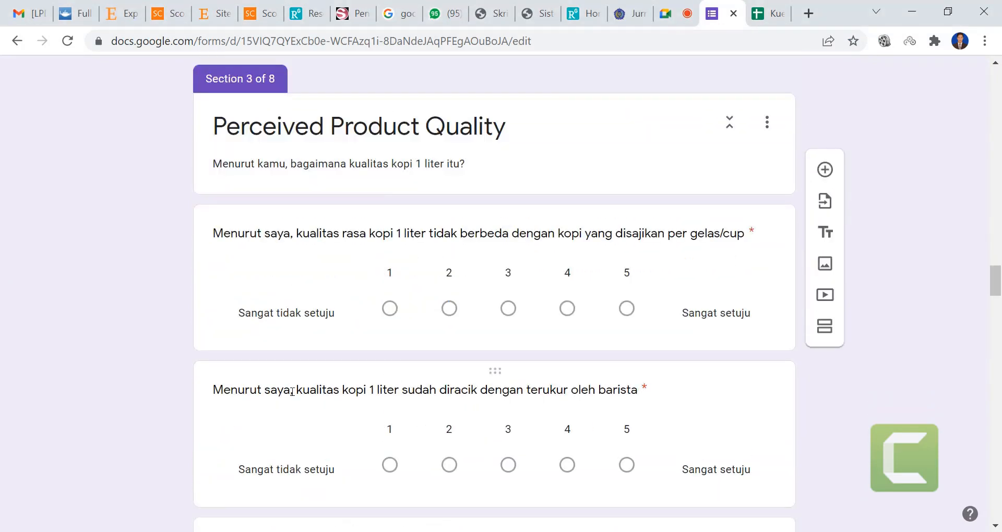
scroll(292, 394, down, 3)
scroll(301, 458, down, 3)
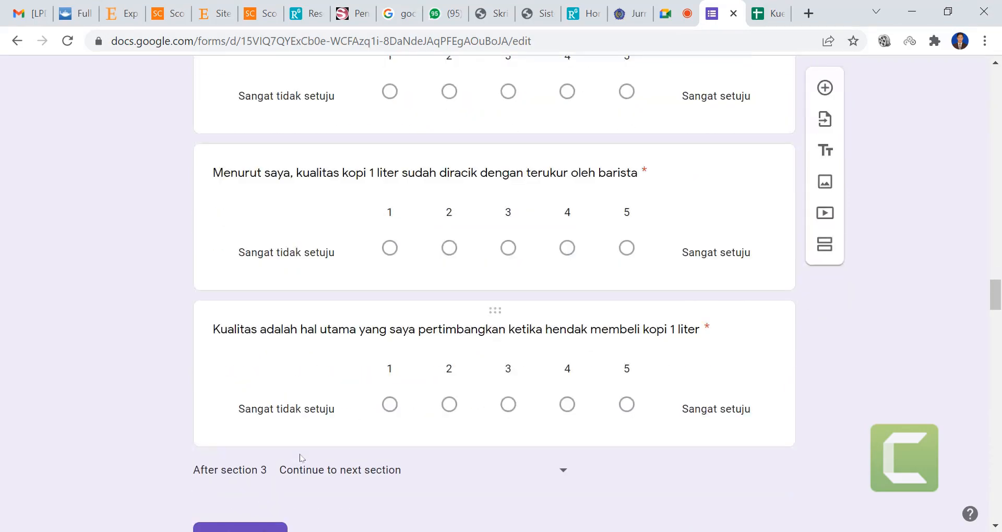
In the Excel workbook, replace the three product quality question headers in E1:G1 with PPQ1, PPQ2 and PPQ3.
key(alt+Tab)
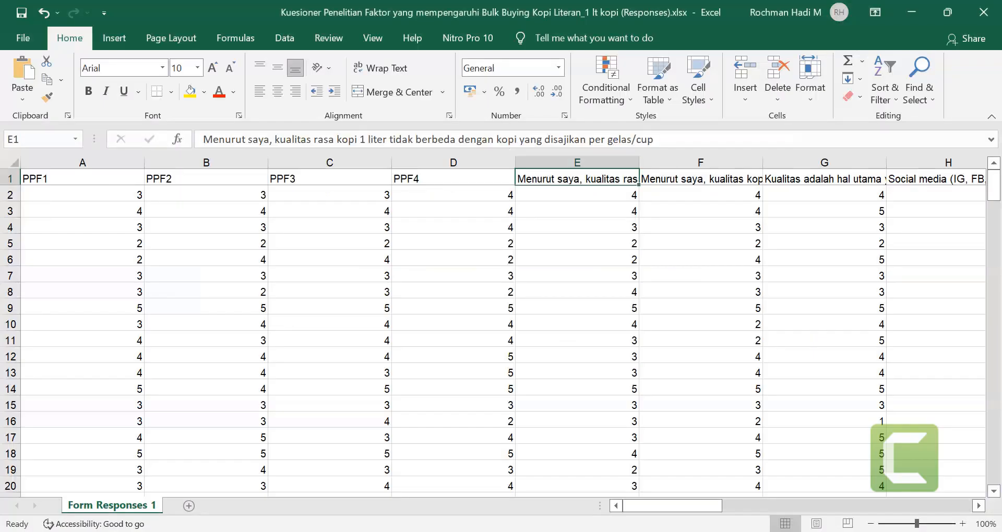
text(PPQ)
key(Tab)
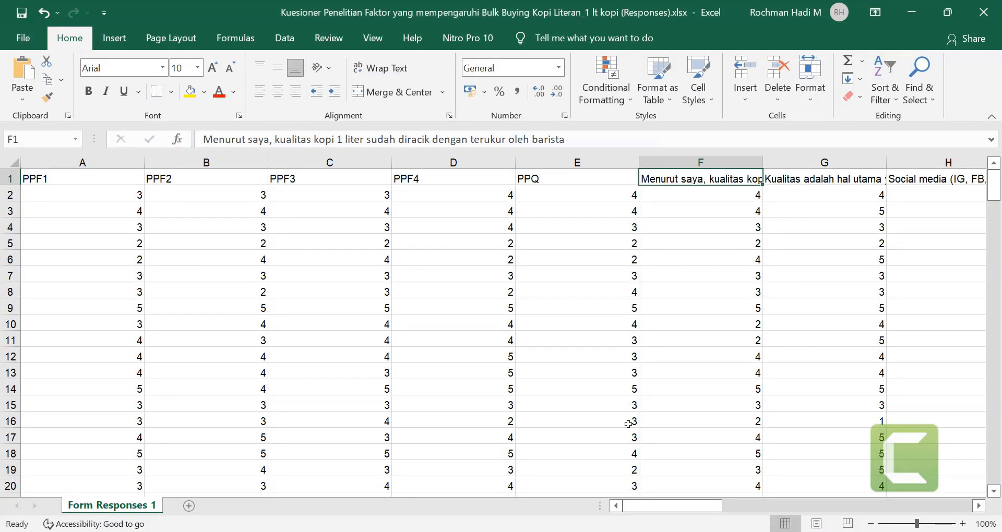
key(Left)
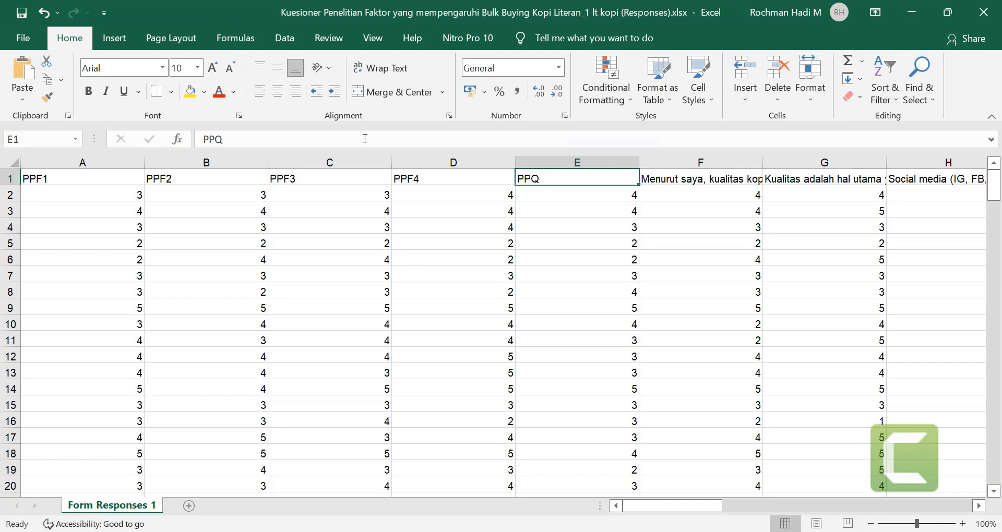
click(365, 138)
text(1)
key(Tab)
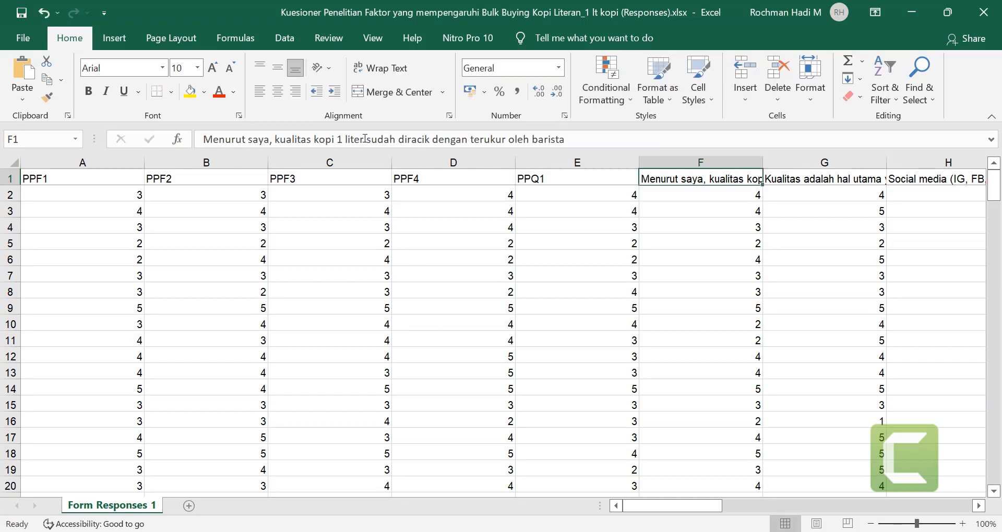
text(PPQ)
text(PPQ3)
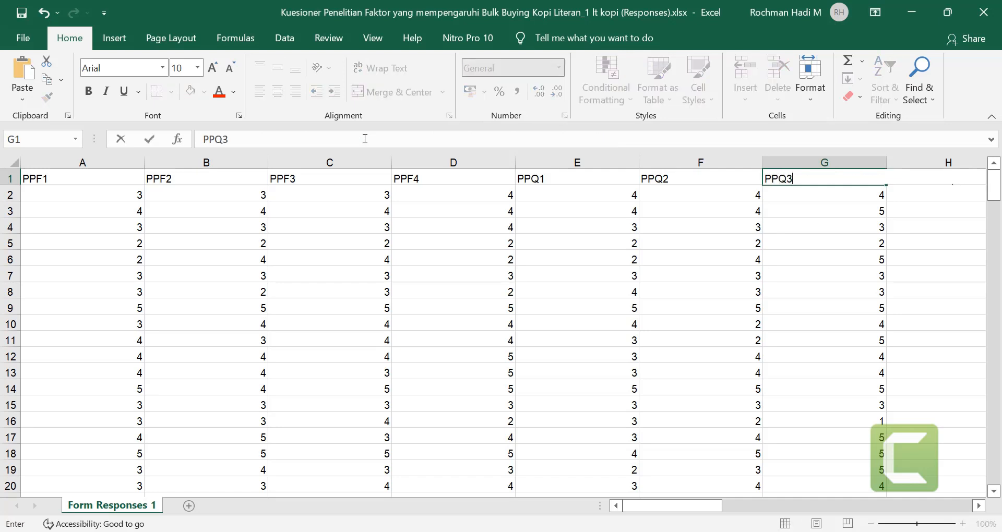
key(Tab)
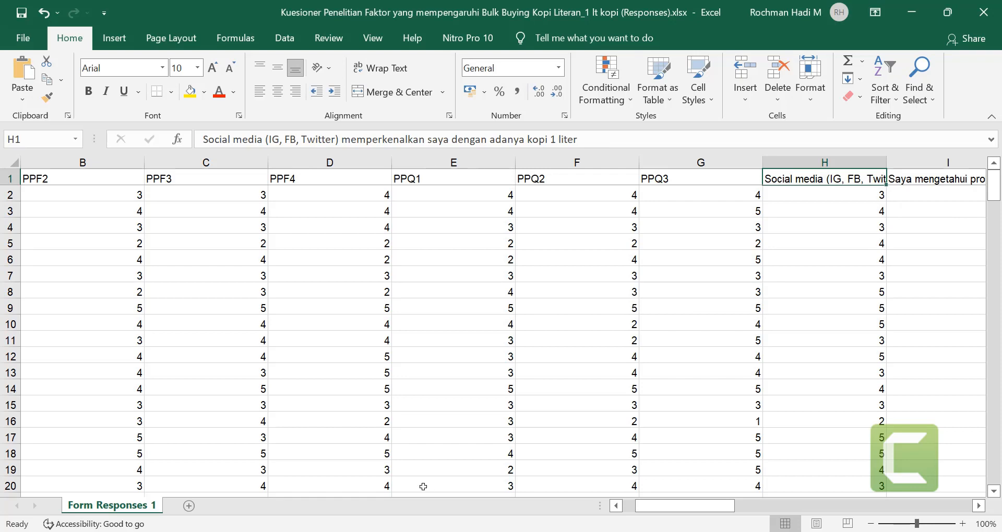
Switch to the Google Forms questionnaire and examine which questions belong to its Social Media Engagement section.
mouse_move(503, 531)
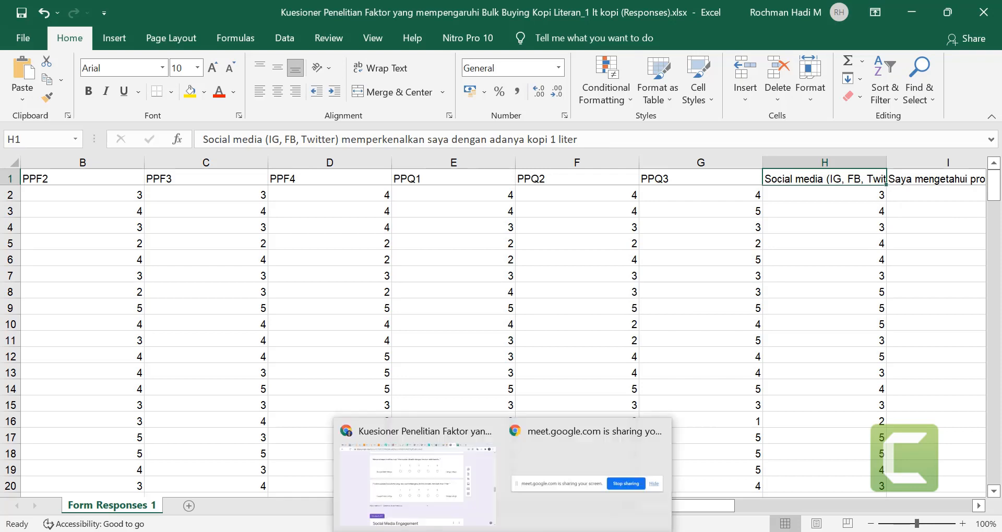
click(446, 500)
scroll(367, 395, down, 10)
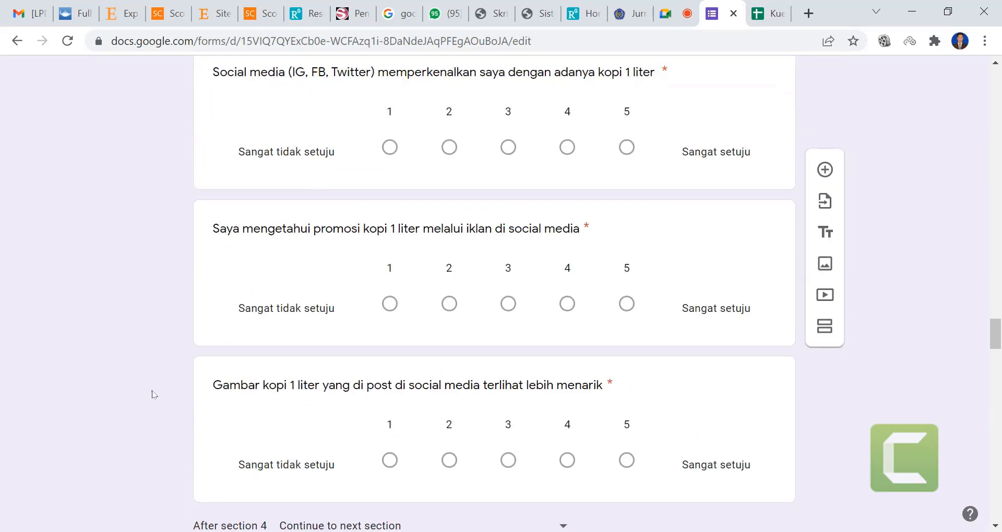
scroll(219, 410, down, 3)
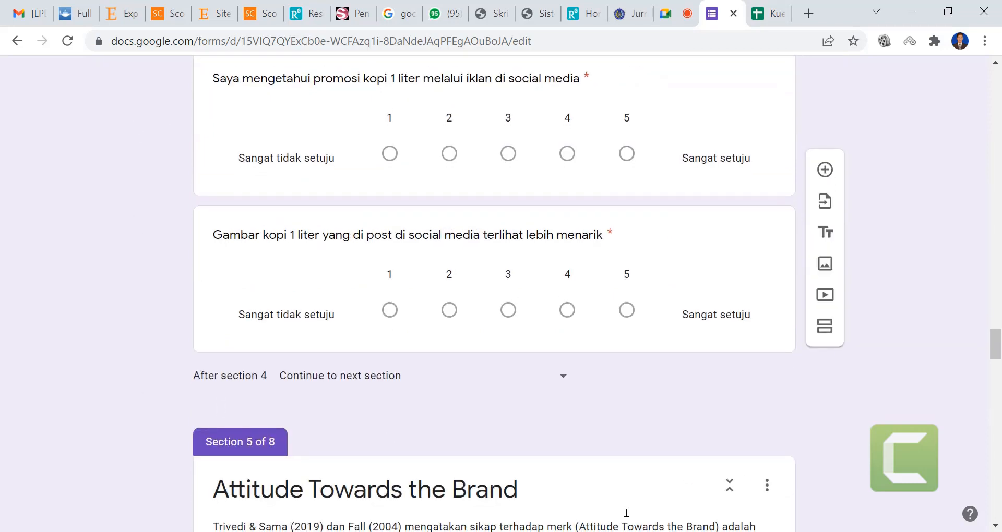
Back in the Excel workbook, replace the three social media question headers in H1:J1 with SME1, SME2 and SME3.
click(702, 449)
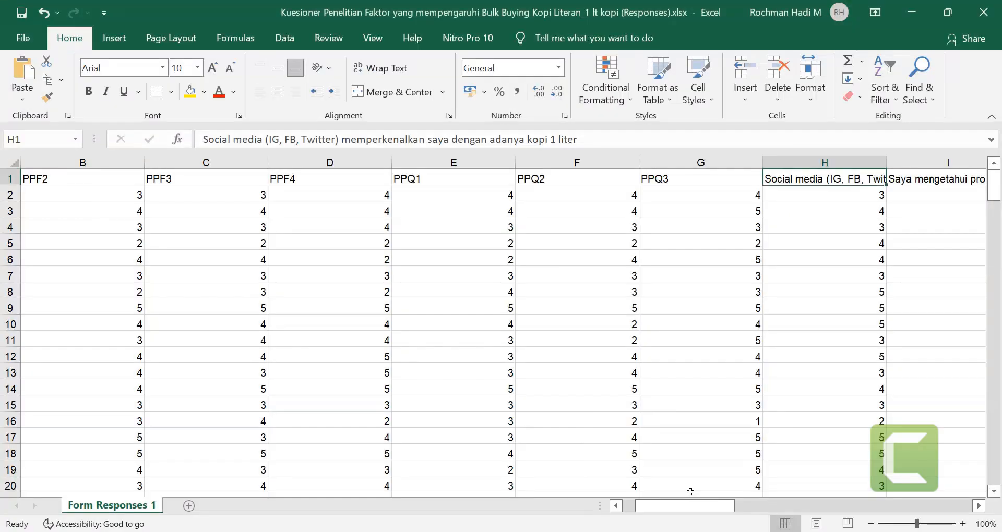
text(SME1)
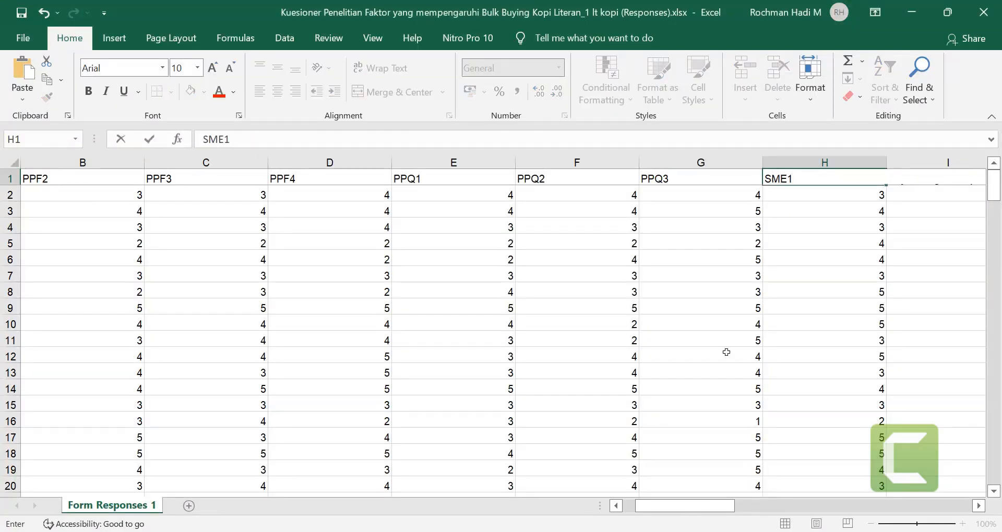
key(Tab)
text(S)
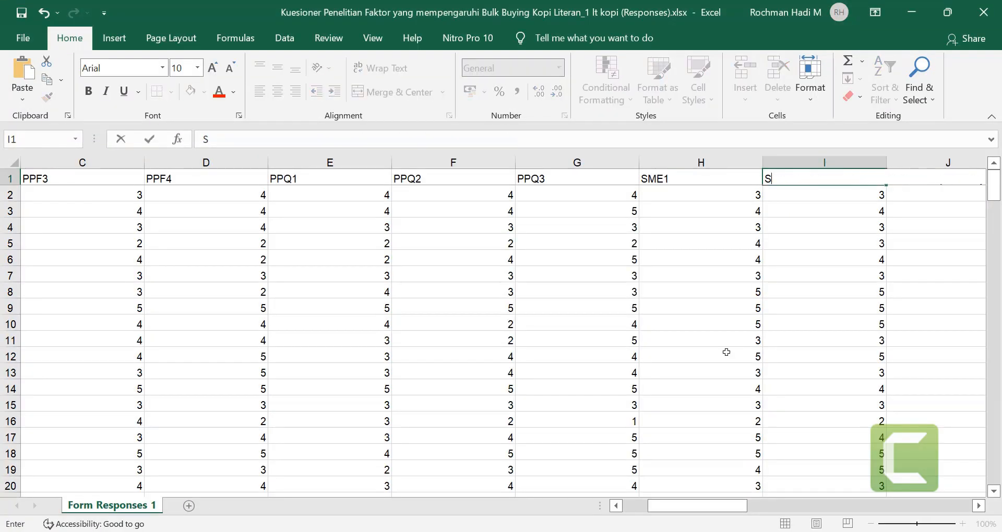
text(ME2)
key(Tab)
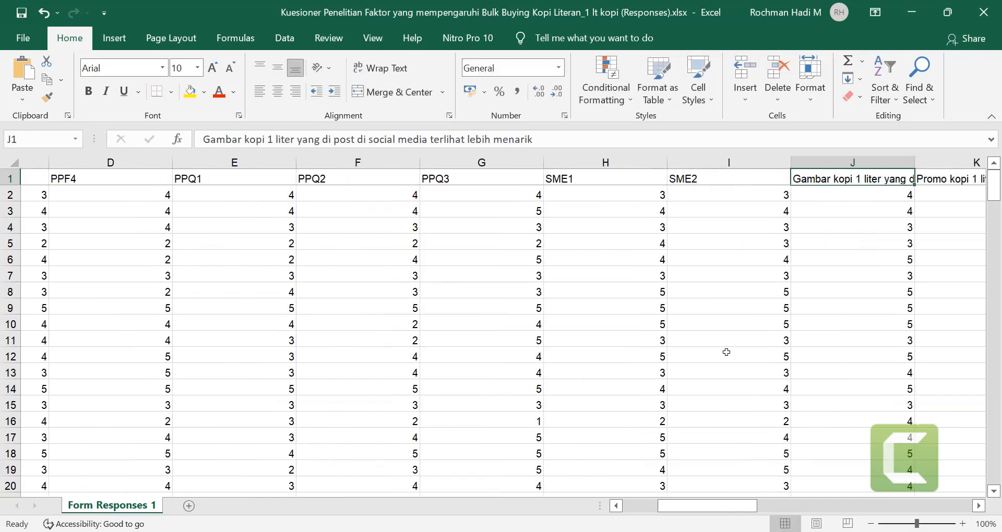
text(SME3)
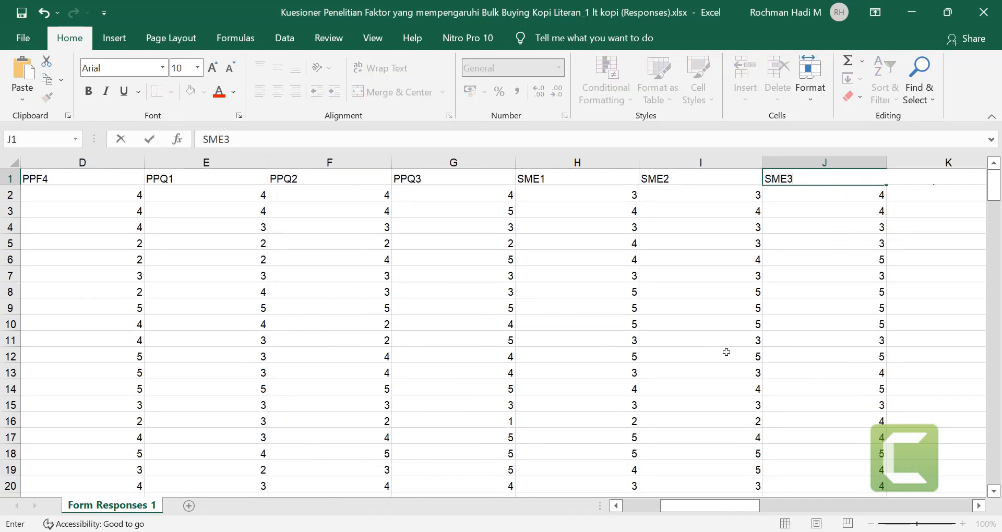
key(Tab)
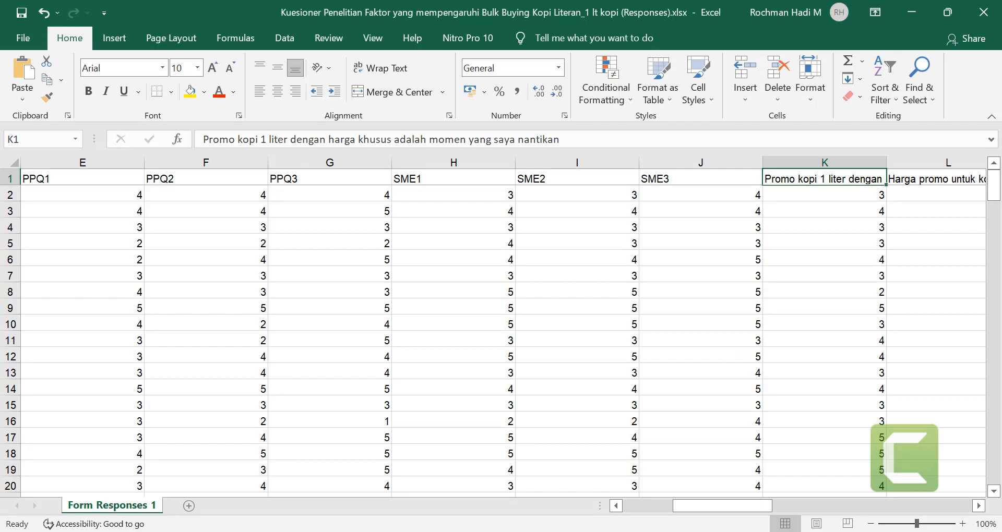
Return to the Google Forms questionnaire and examine which questions belong to its Attitude Towards the Brand section.
click(436, 480)
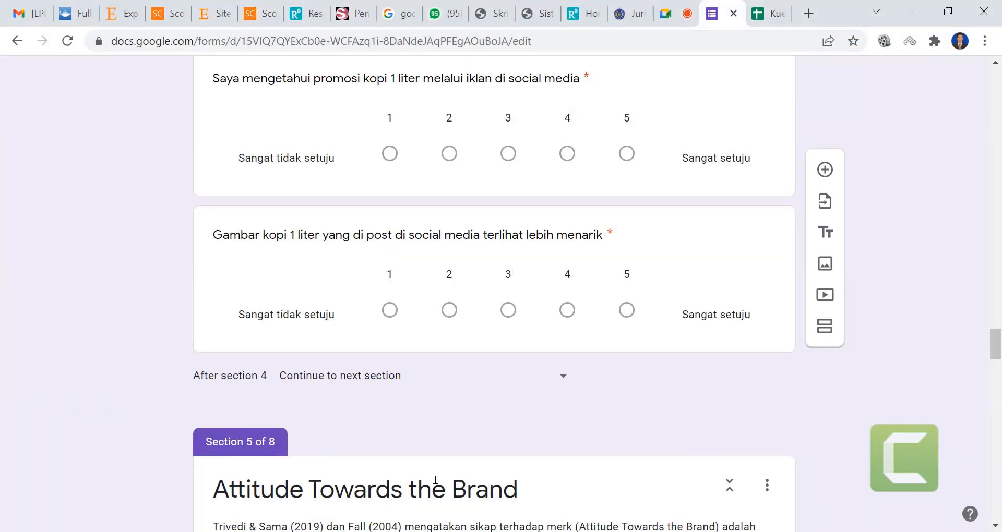
scroll(409, 411, down, 8)
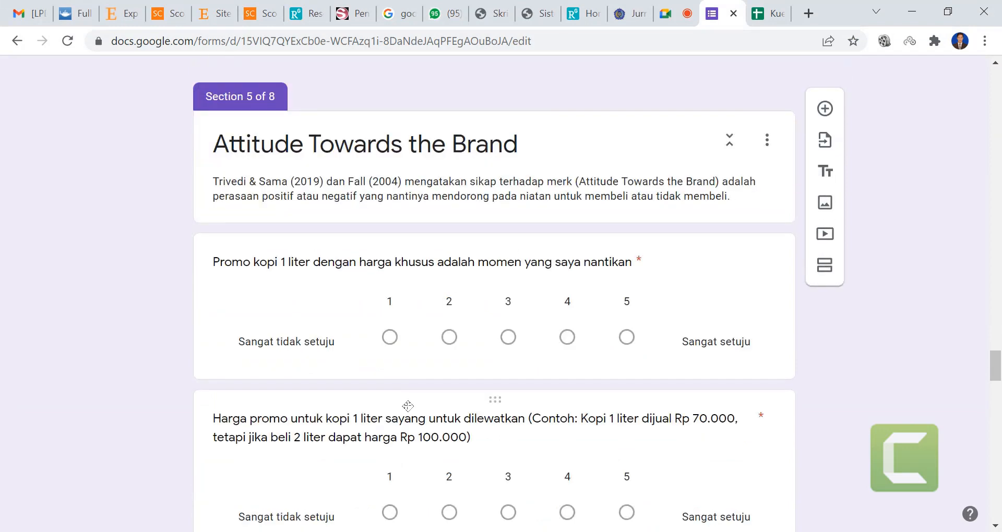
scroll(410, 411, down, 5)
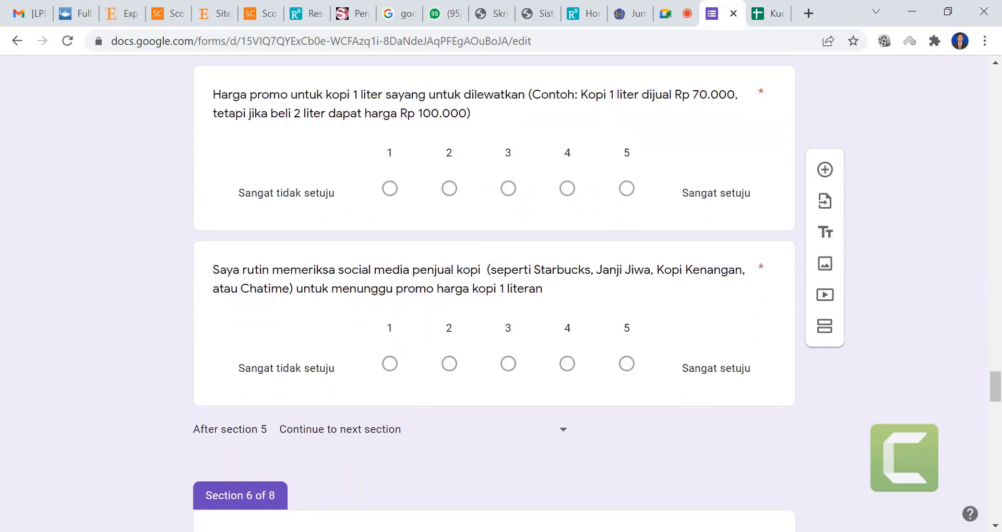
In the Excel workbook, replace the three brand attitude question headers in K1:M1 with ATB1, ATB2 and ATB3.
click(685, 475)
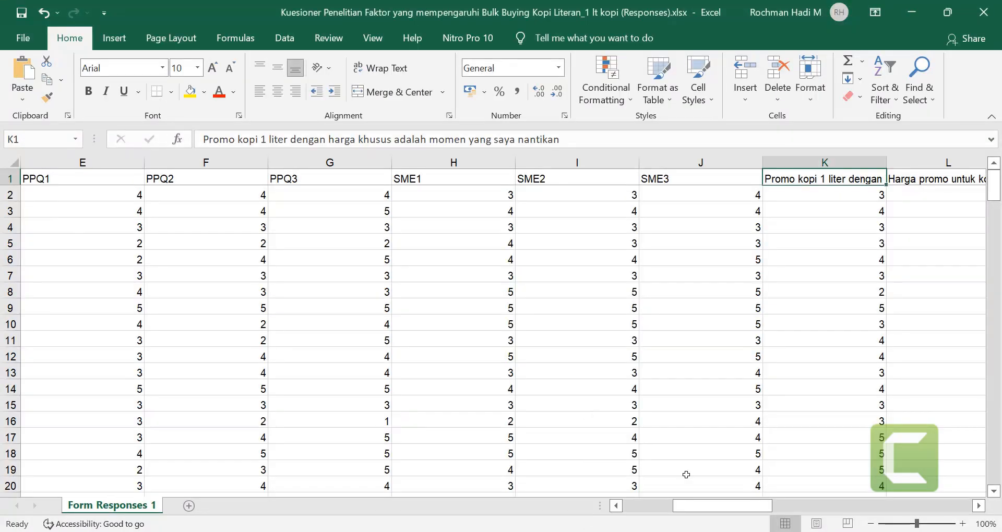
text(ATB)
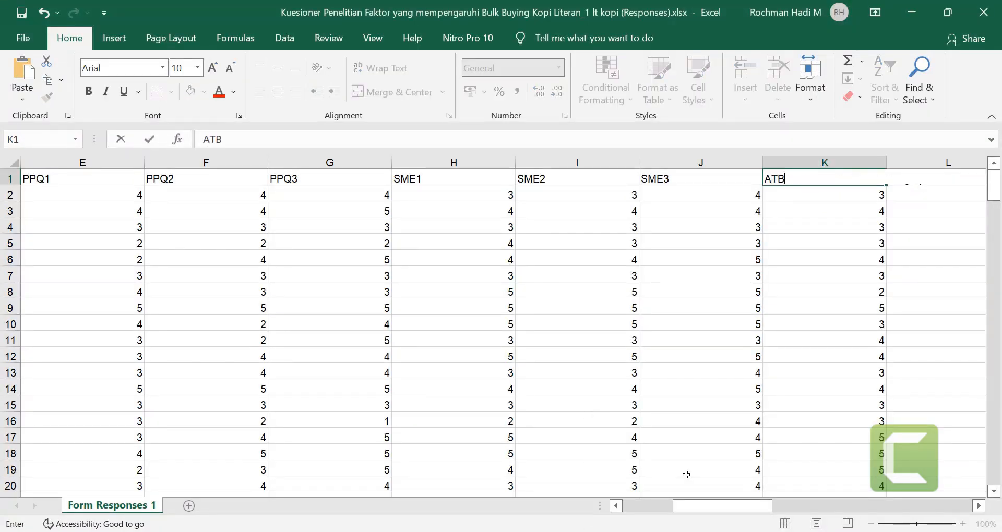
text(1)
key(Tab)
text(ATB2)
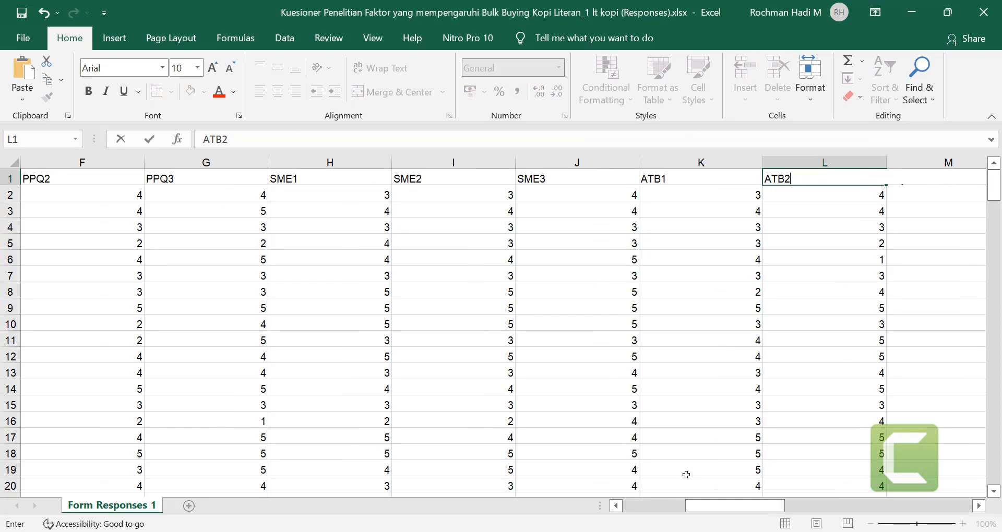
key(Tab)
text(ATB3)
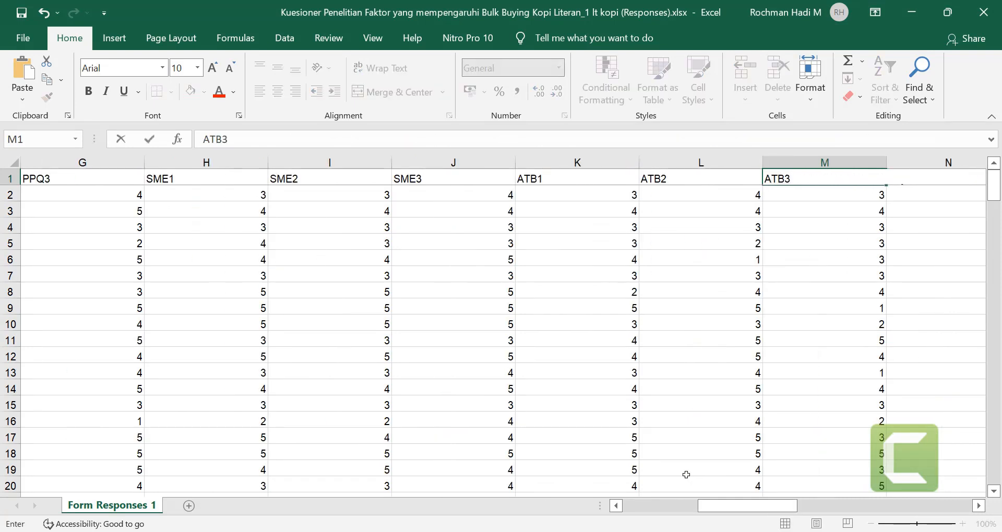
key(Tab)
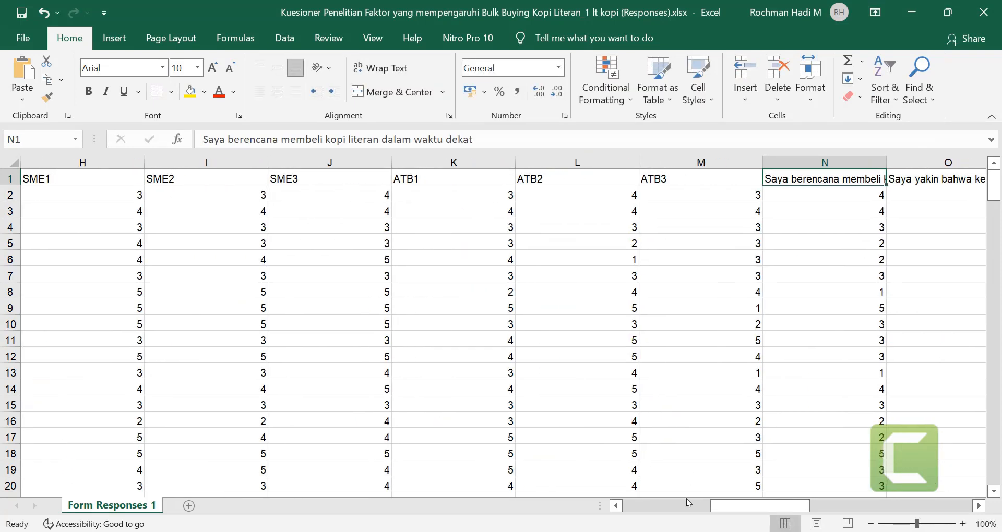
Switch to the Google Forms questionnaire and examine which questions belong to its Purchase Intention section.
click(463, 433)
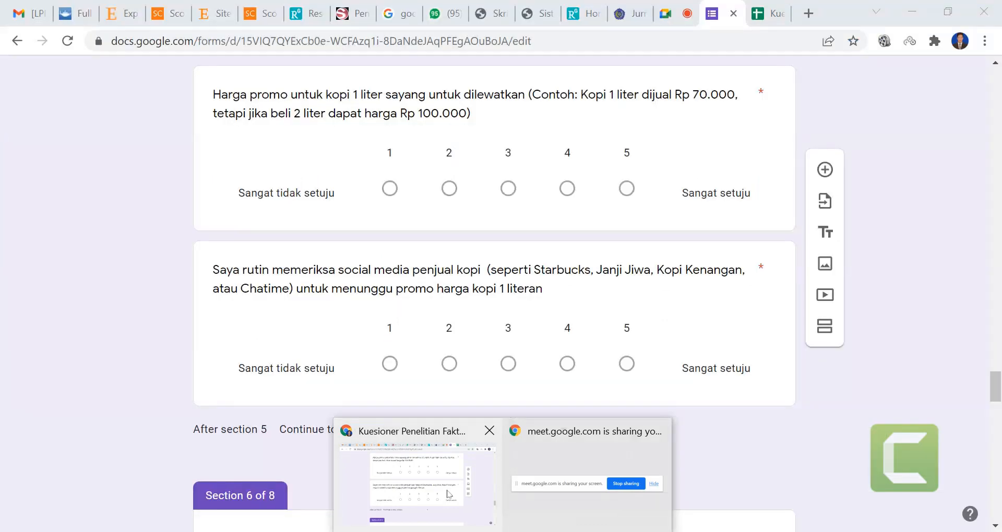
scroll(416, 408, down, 7)
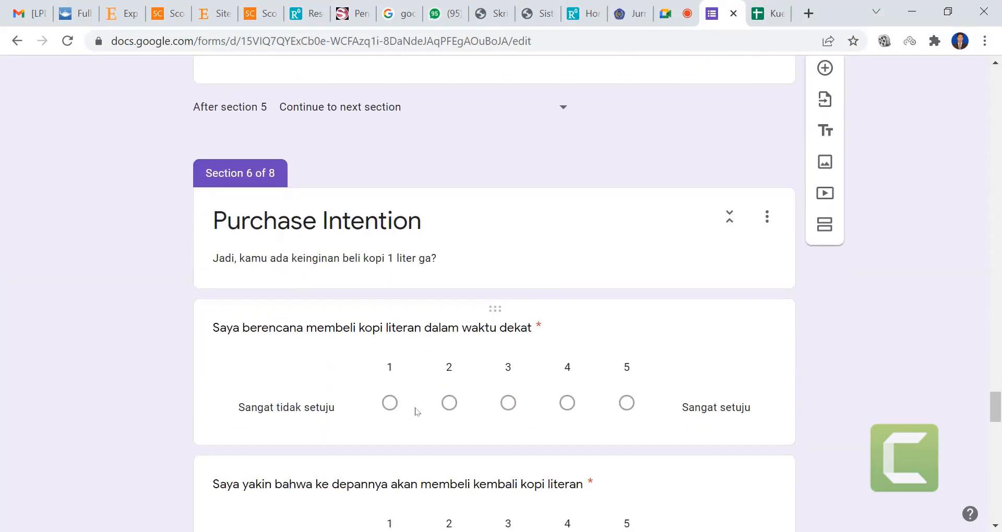
scroll(416, 407, down, 8)
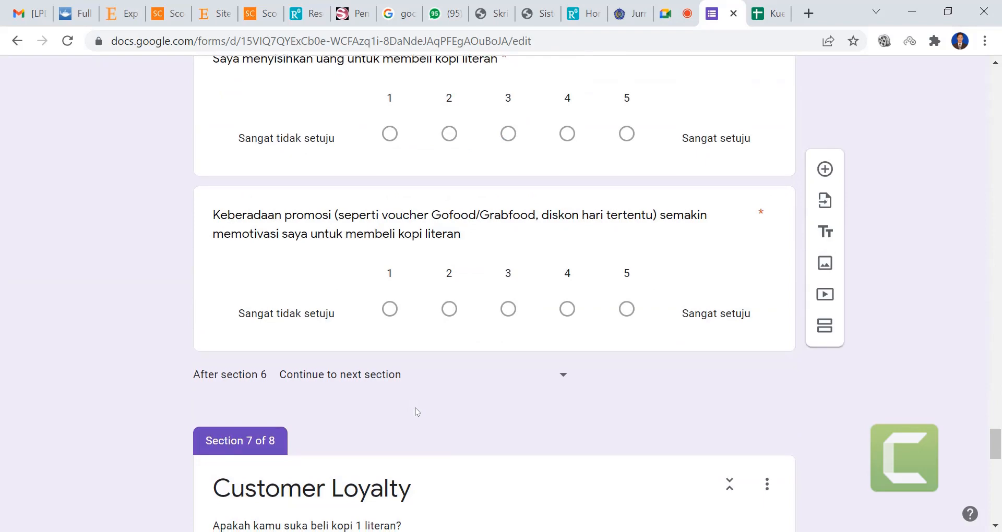
Start a header code with AT in N1 of the Excel workbook and recheck the Purchase Intention questions in the Google Forms questionnaire.
key(alt+Tab)
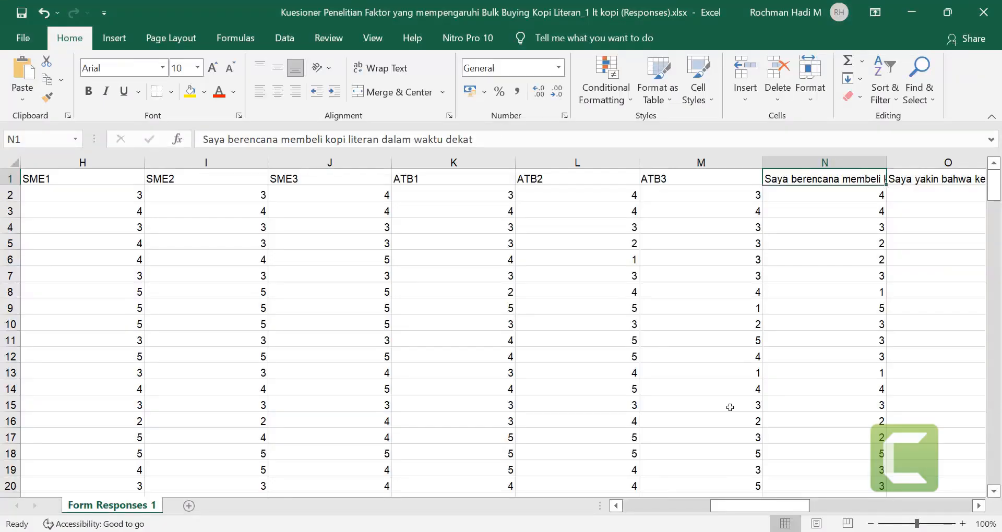
text(AT)
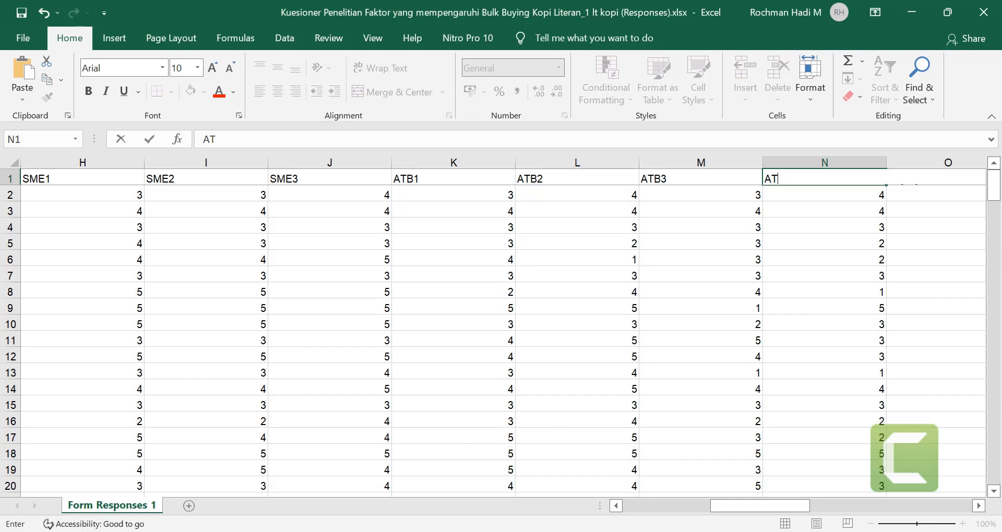
click(413, 475)
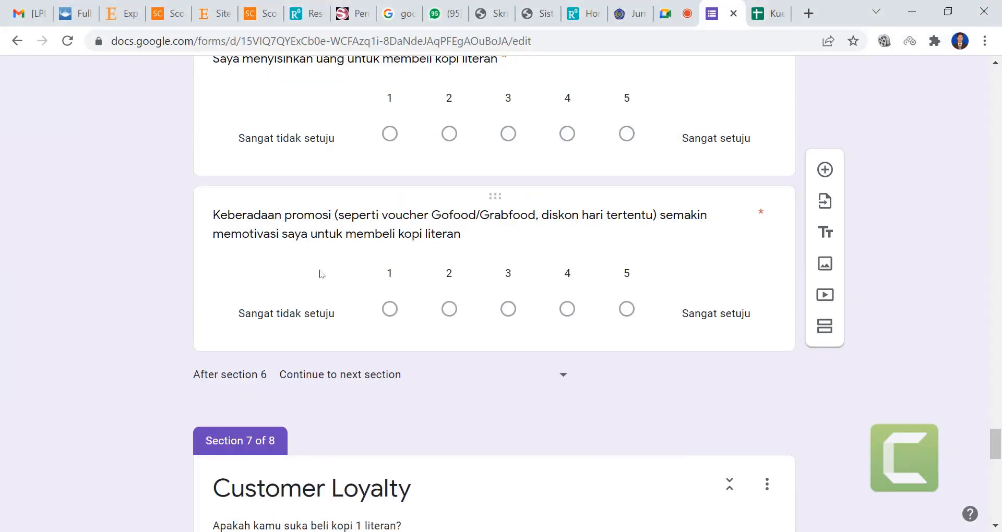
scroll(321, 274, up, 13)
scroll(321, 274, down, 3)
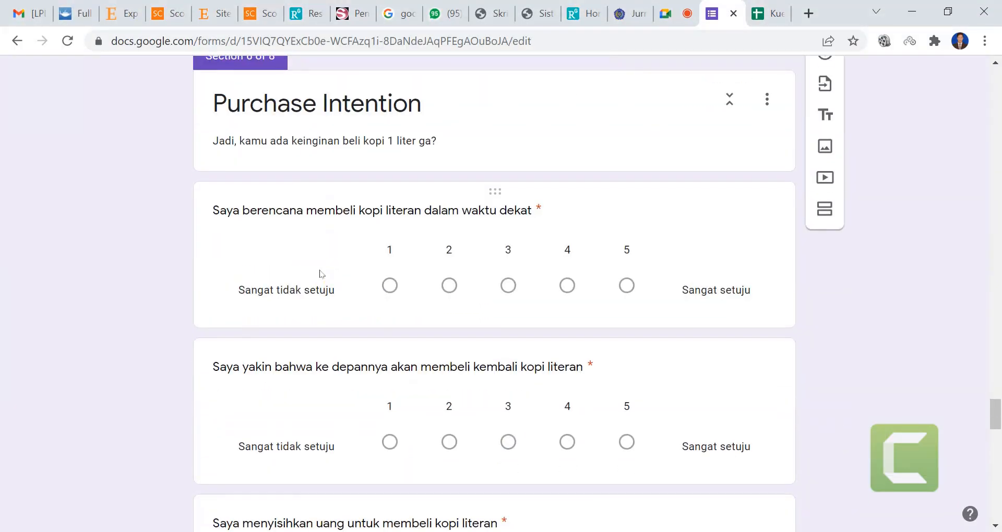
scroll(321, 274, down, 1)
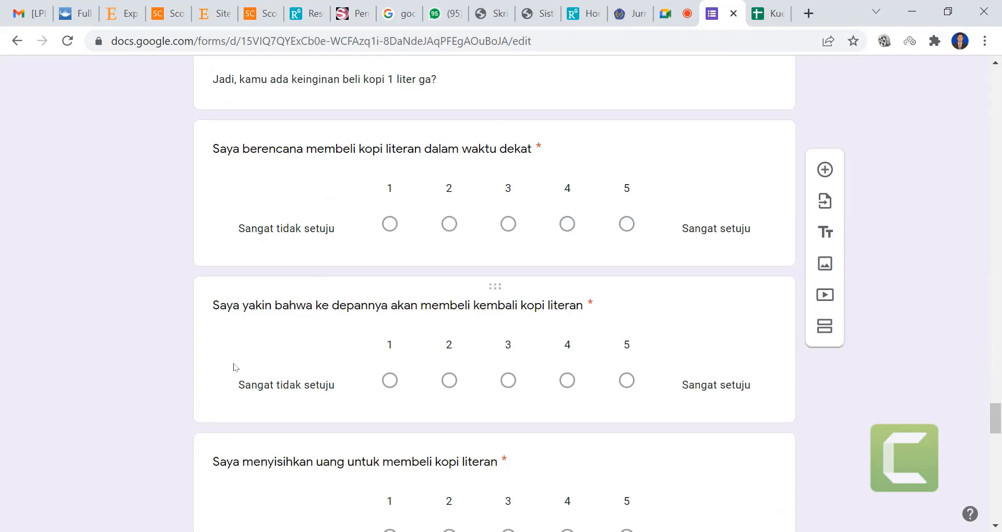
scroll(234, 368, down, 6)
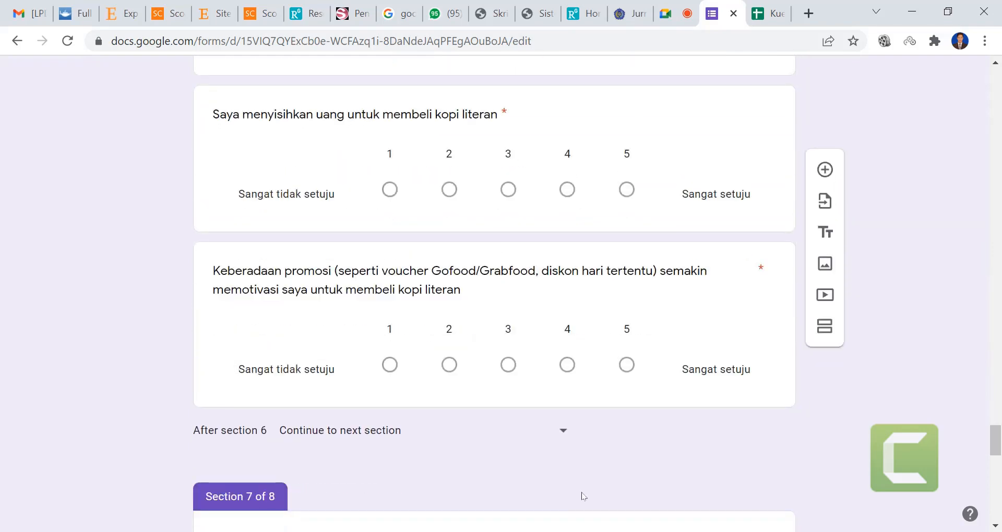
In the Excel workbook, replace the four purchase intention question headers in N1:Q1 with PU1, PU2, PU3 and PU4.
click(684, 481)
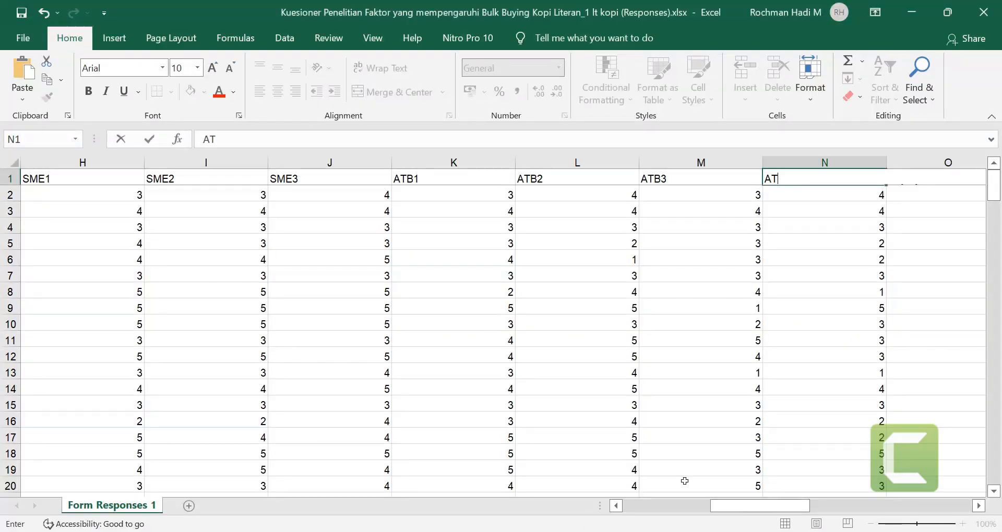
key(BackSpace)
key(BackSpace)
text(PU1)
key(Tab)
text(PU2)
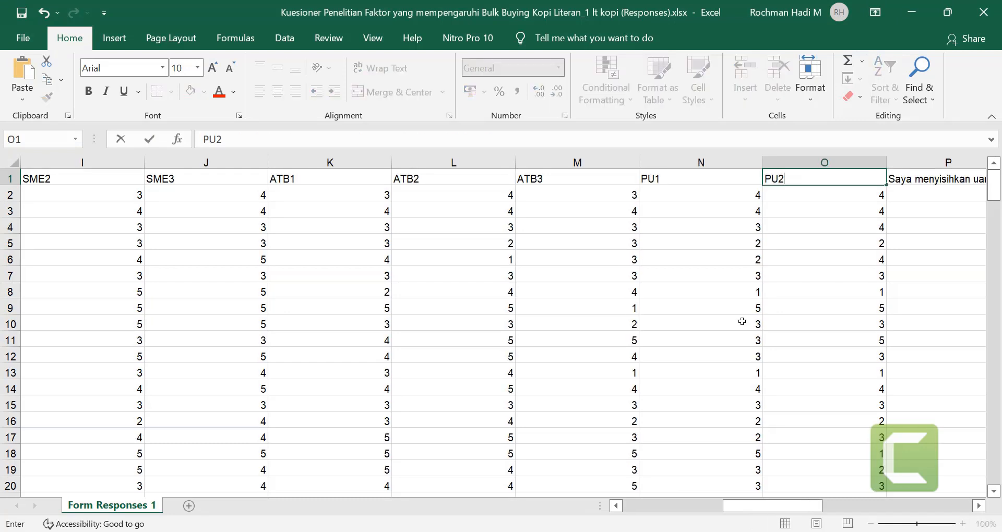
key(Tab)
text(PU3)
key(Tab)
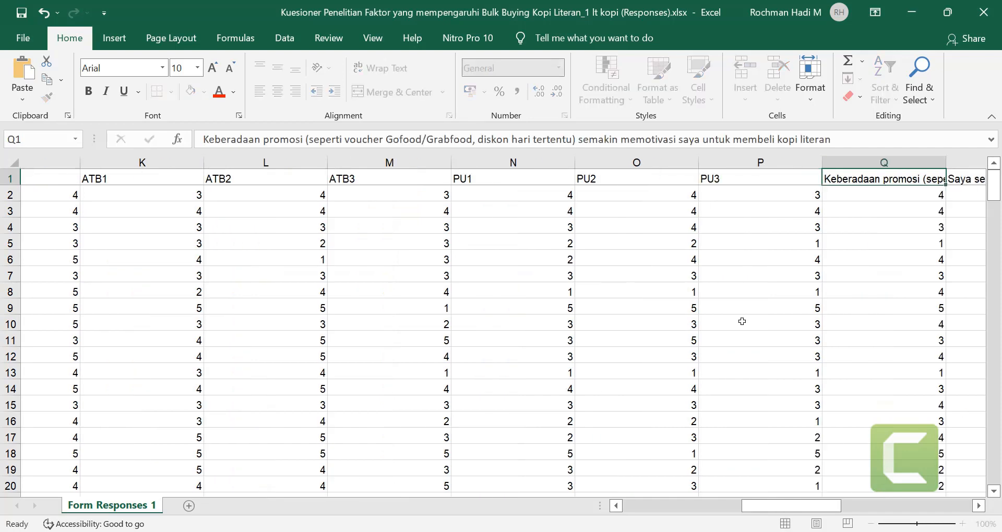
text(PU4)
key(Tab)
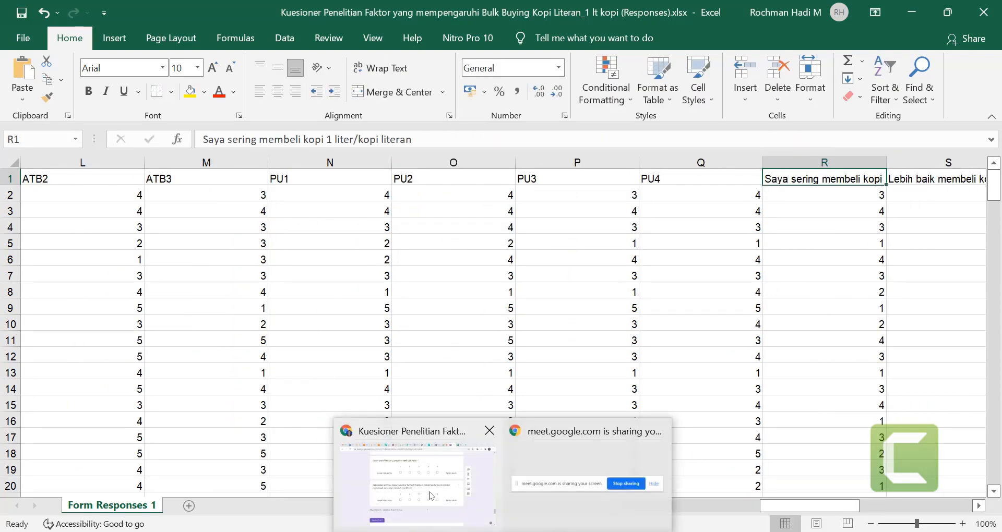
Switch to the Google Forms questionnaire and examine which questions belong to its Customer Loyalty section.
click(431, 496)
scroll(373, 366, down, 7)
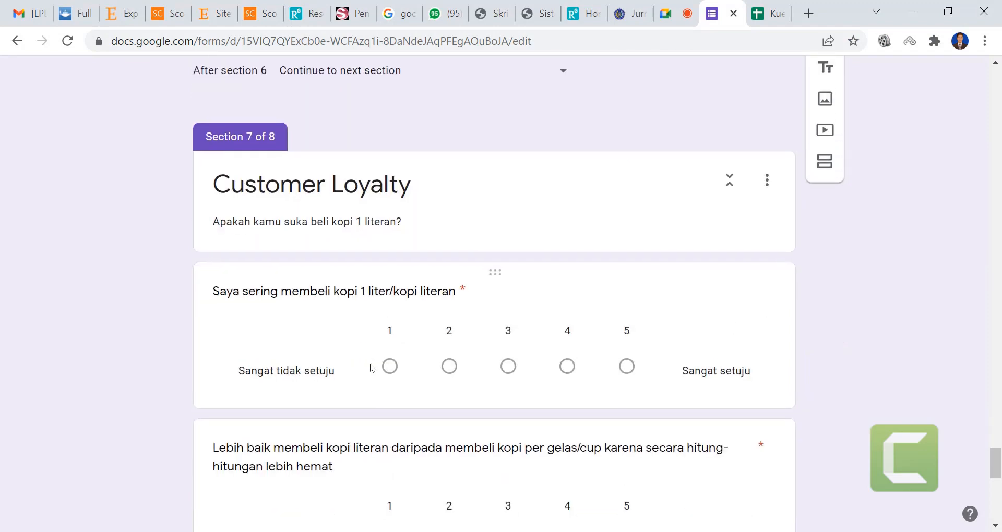
scroll(333, 285, down, 9)
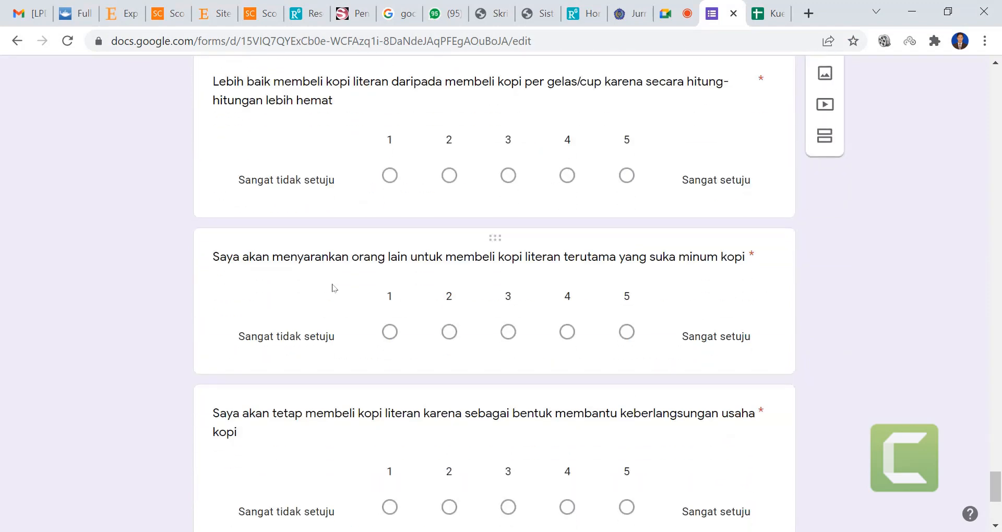
scroll(333, 284, down, 3)
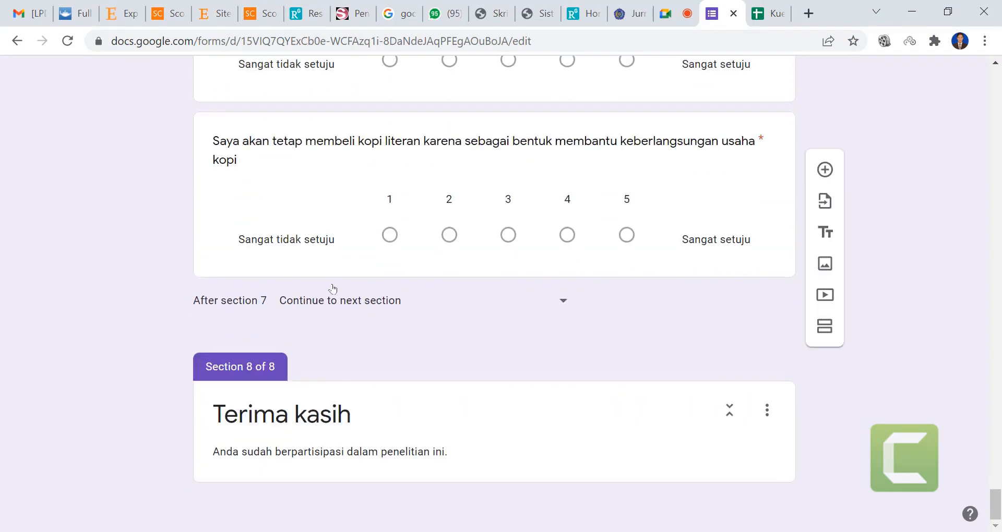
Back in the Excel workbook, replace the four customer loyalty question headers in R1:U1 with CL1, CL2, CL3 and CL4.
key(alt+Tab)
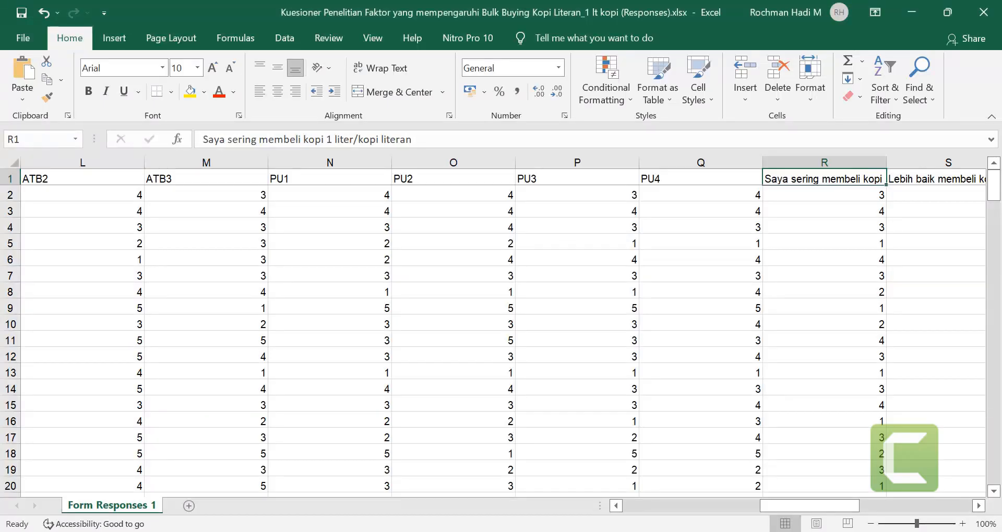
text(CL1)
key(Tab)
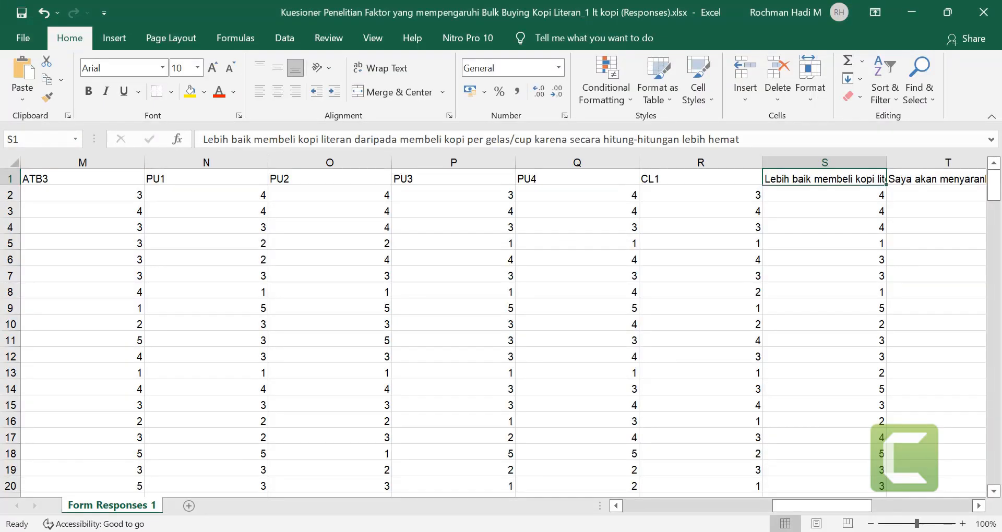
text(CL2)
key(Tab)
text(CL3)
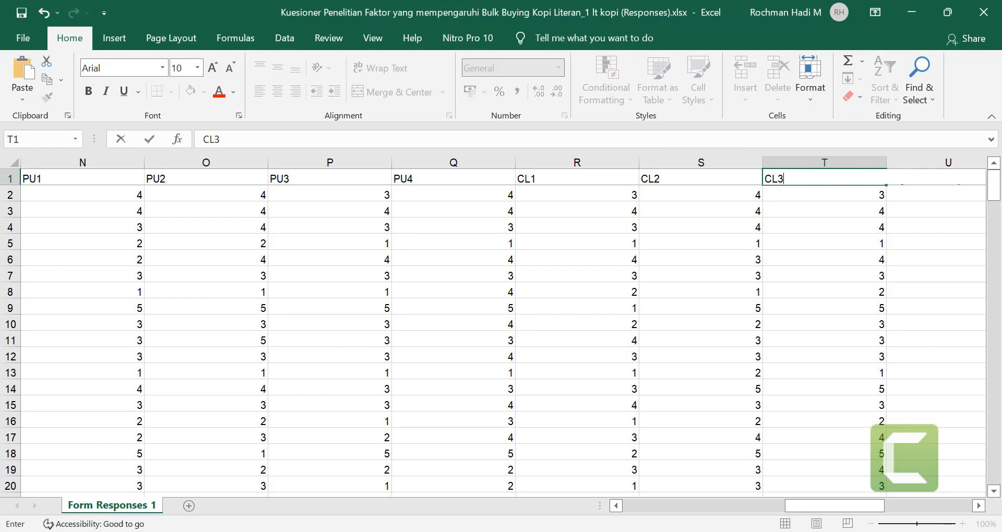
key(Tab)
text(CL4)
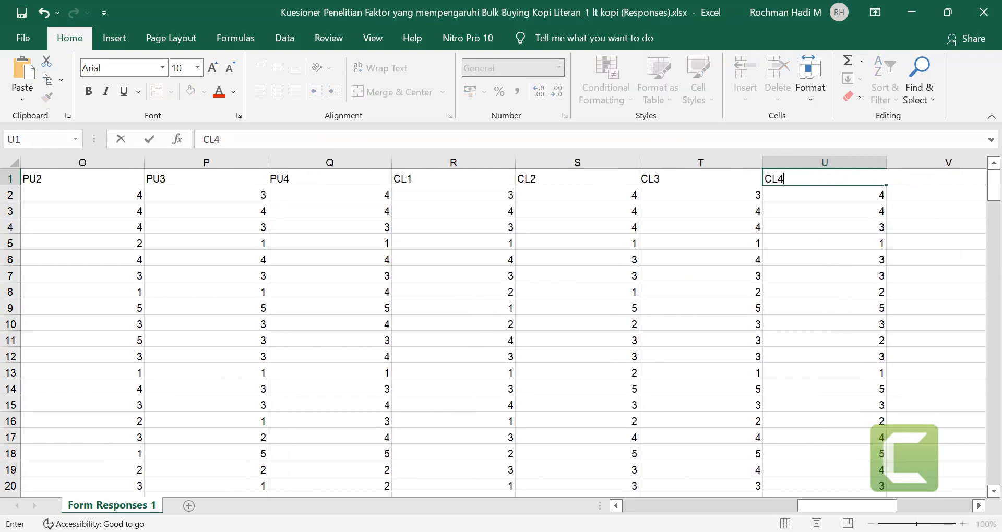
key(Return)
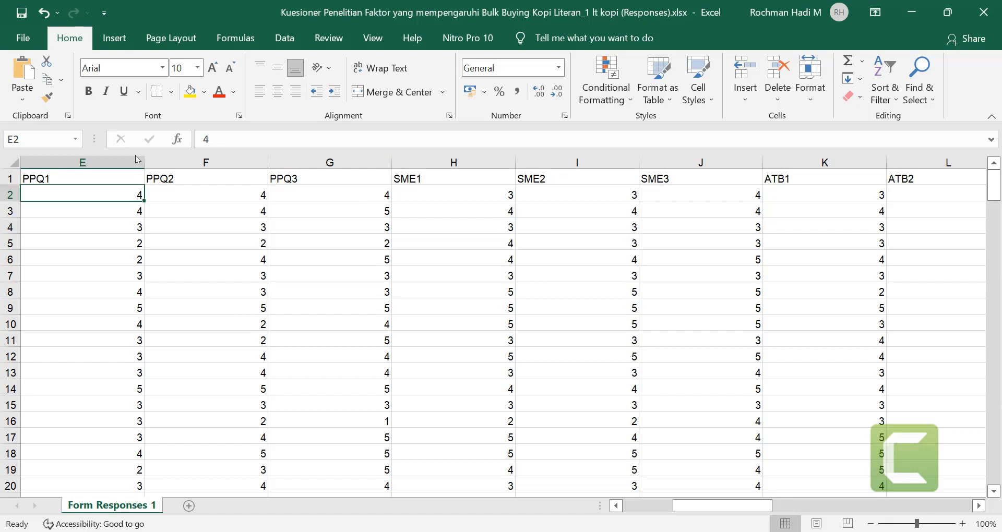
Save a copy of the workbook in New folder as INPUT ANALISIS BULK BUYING in CSV UTF-8 (Comma delimited) format.
click(25, 38)
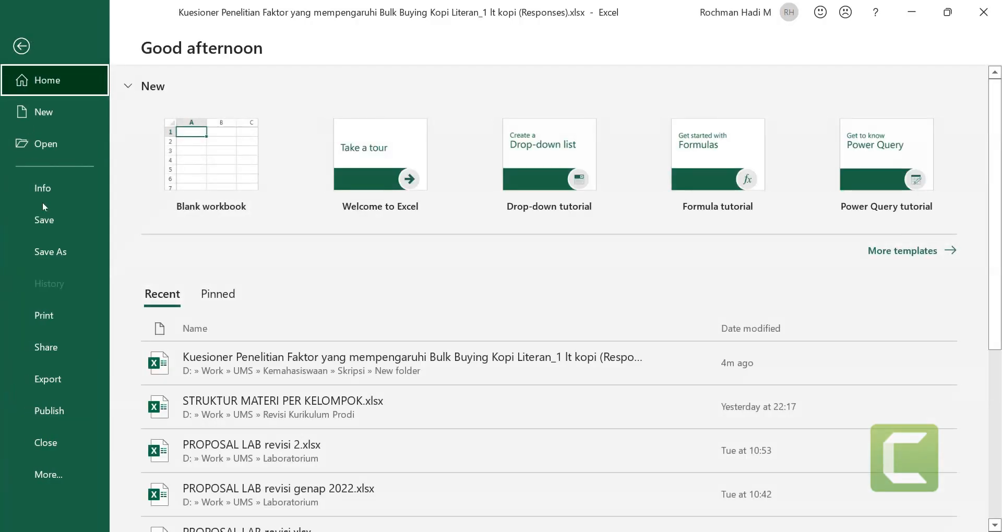
click(43, 253)
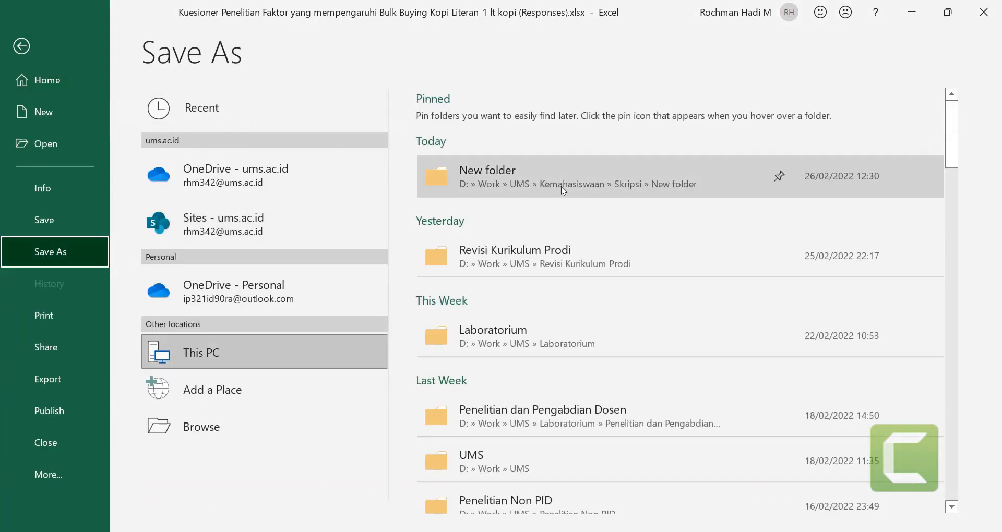
click(551, 169)
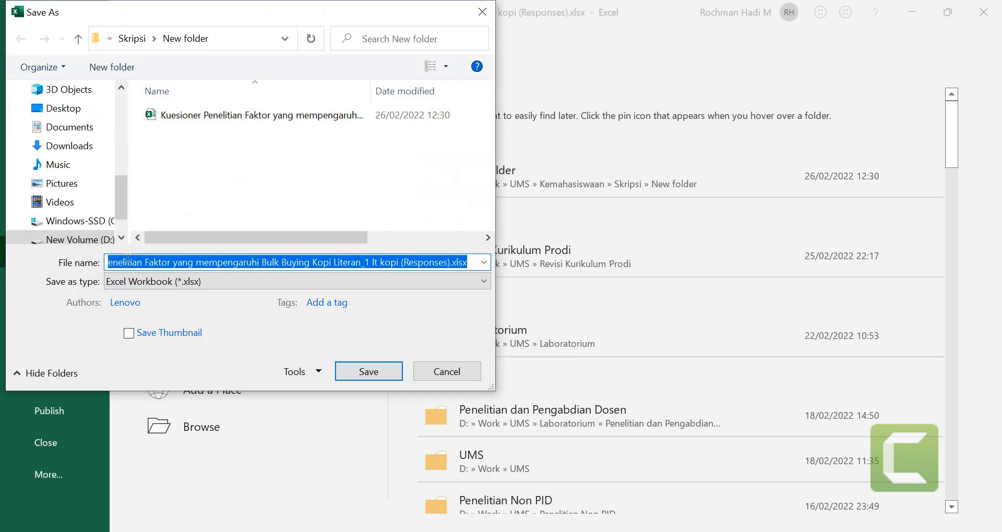
text(INPUT)
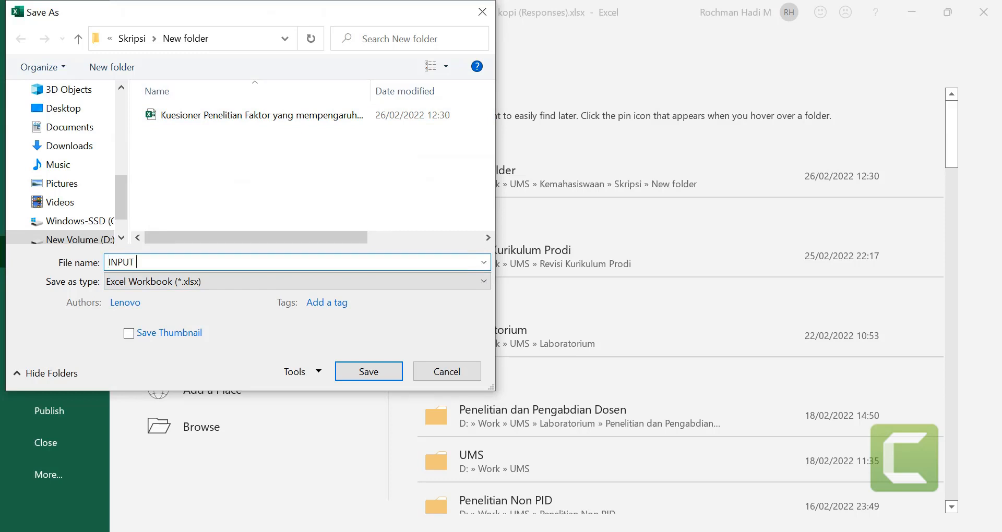
text( ANALISIS BULK BUYING)
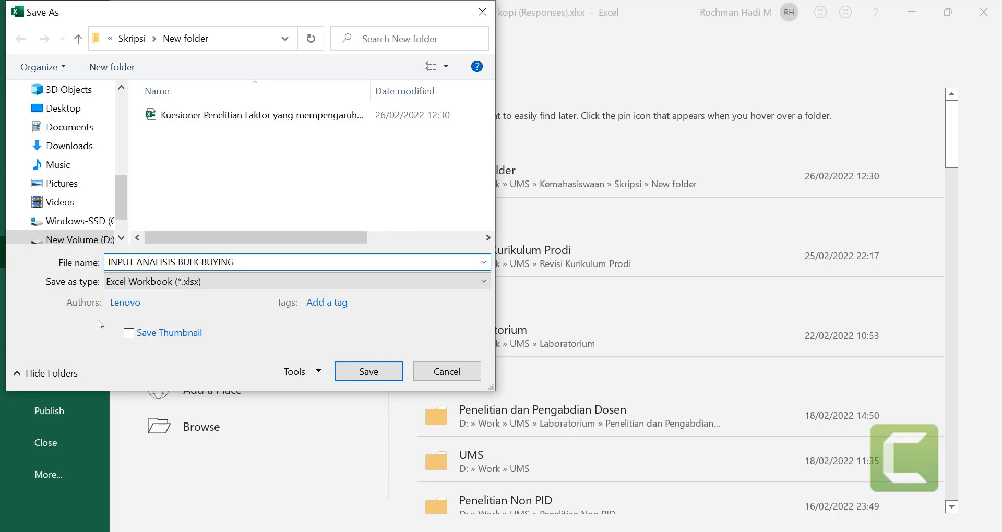
click(178, 282)
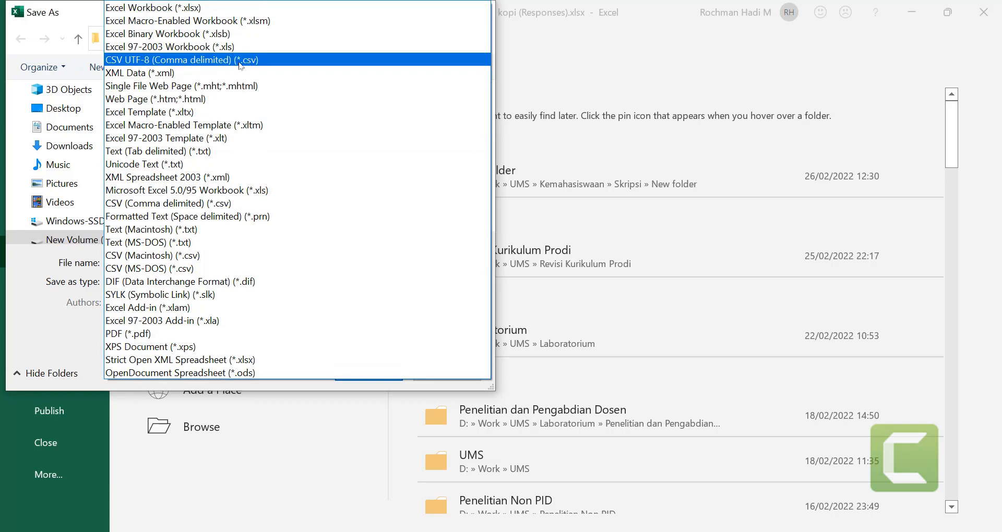
click(240, 60)
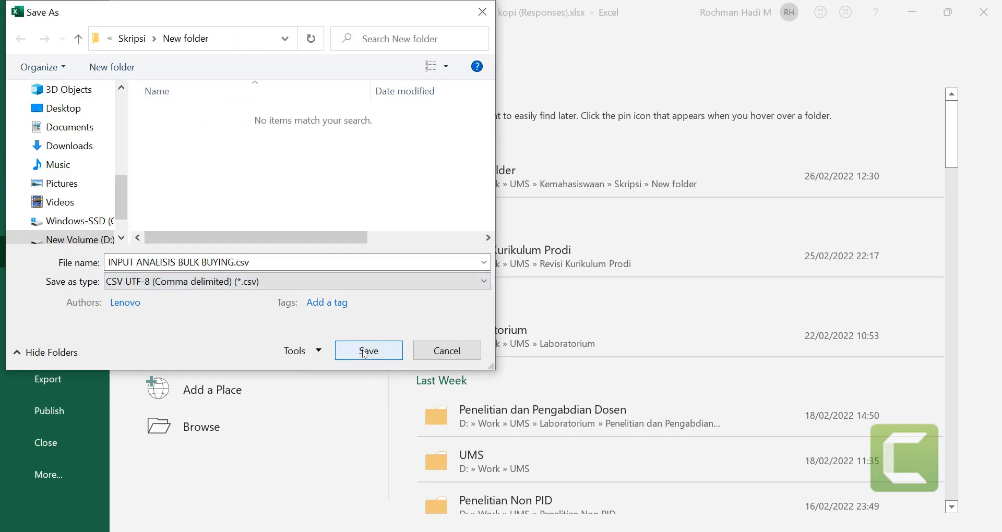
click(364, 353)
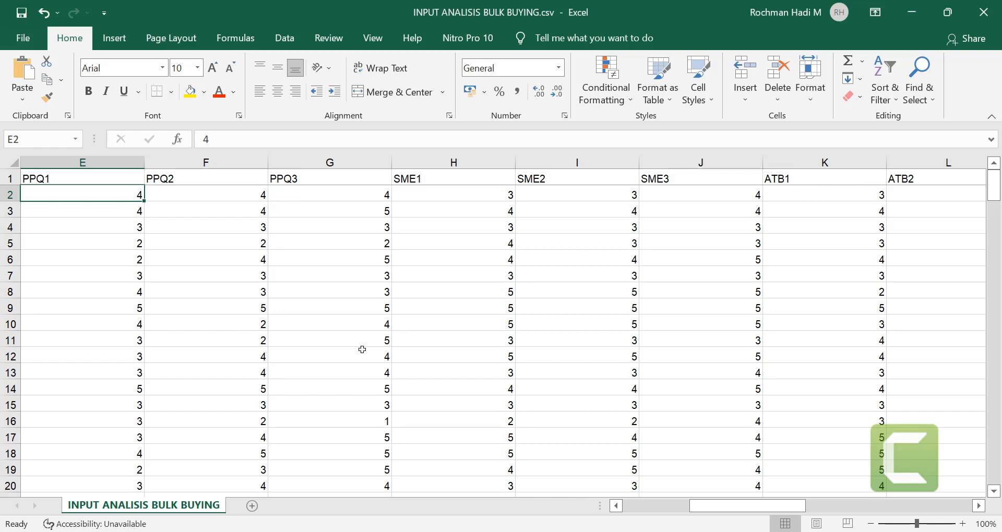
scroll(362, 350, down, 2)
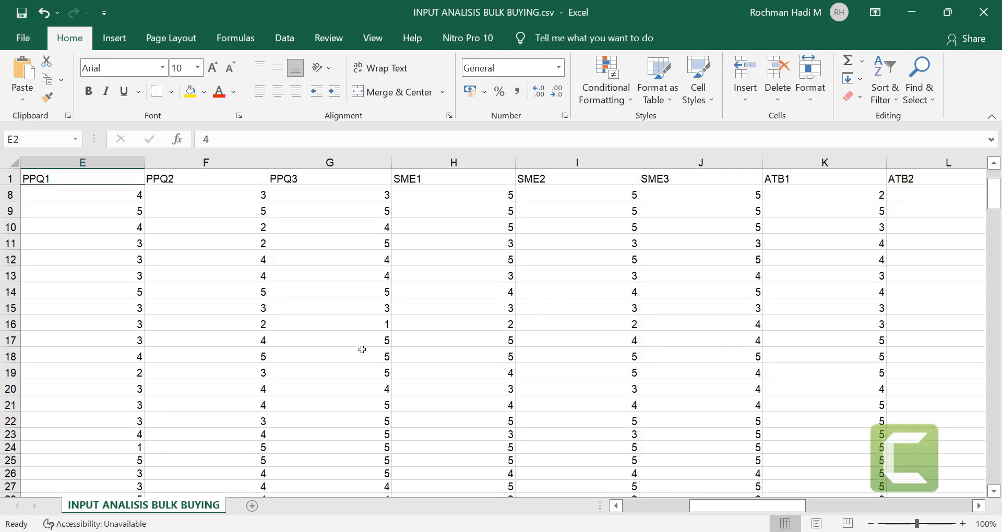
scroll(362, 350, down, 4)
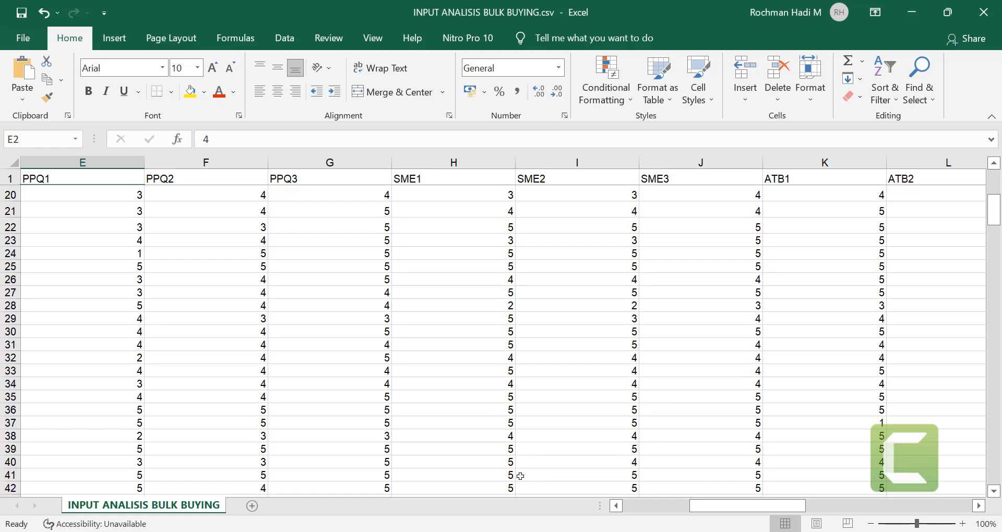
mouse_move(508, 528)
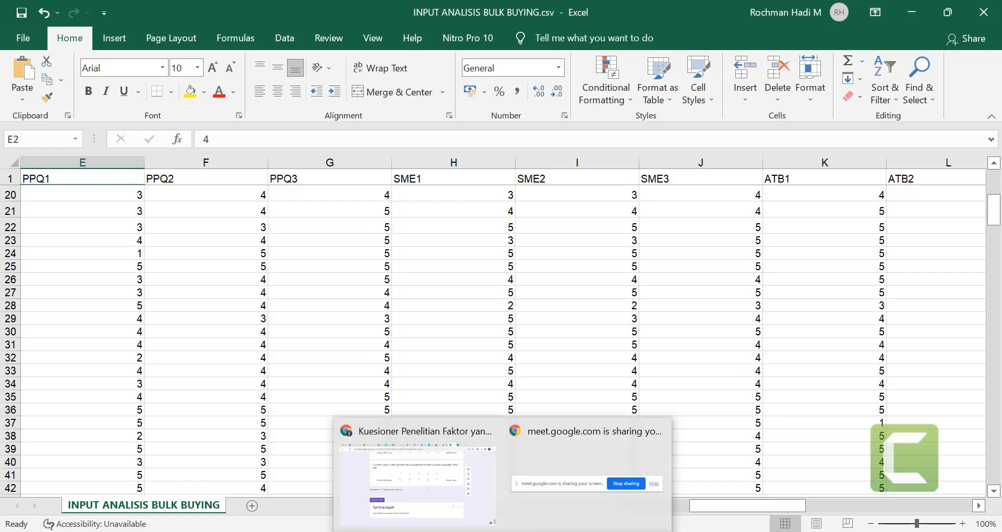
click(470, 507)
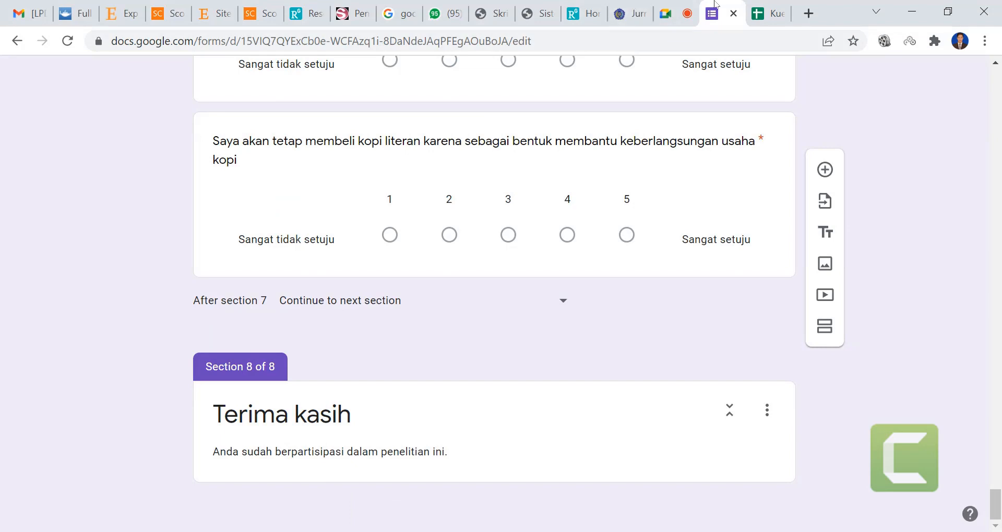
click(691, 5)
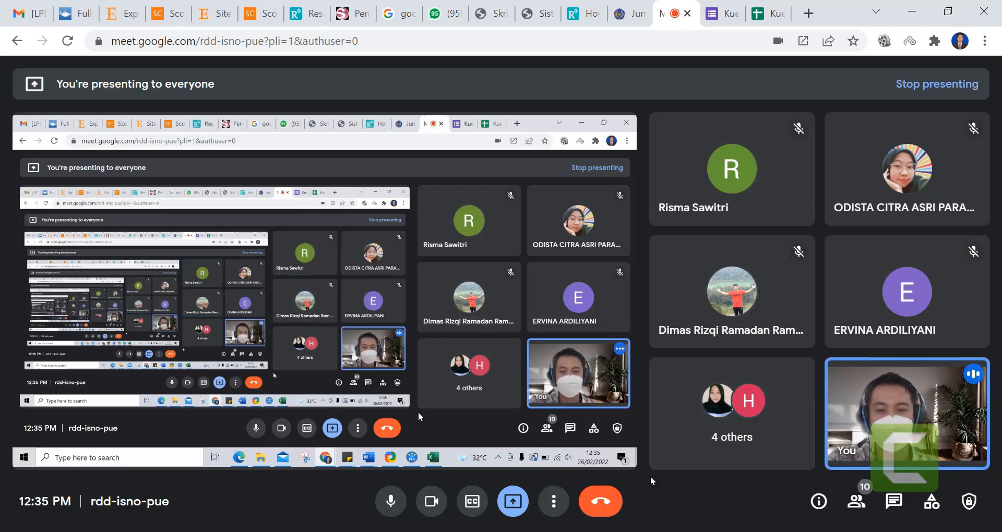
mouse_move(675, 530)
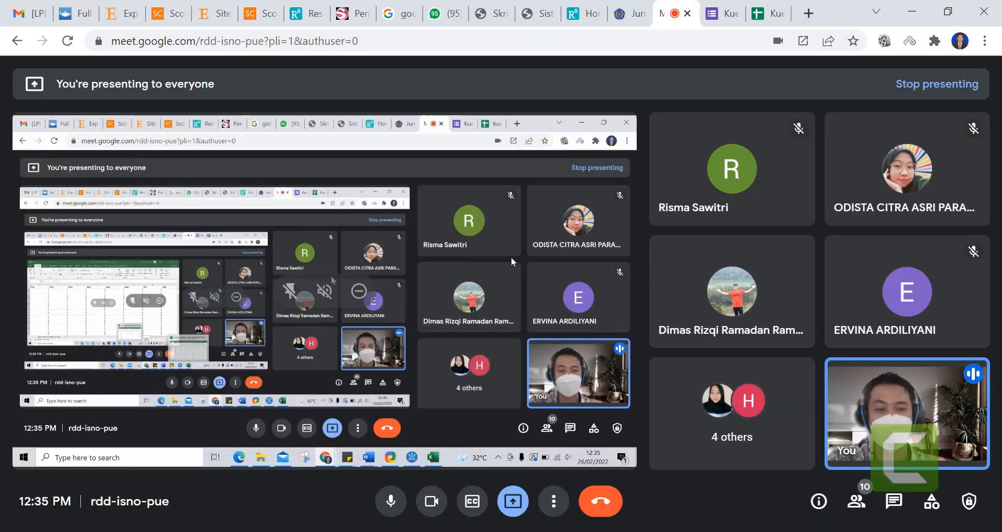
click(713, 4)
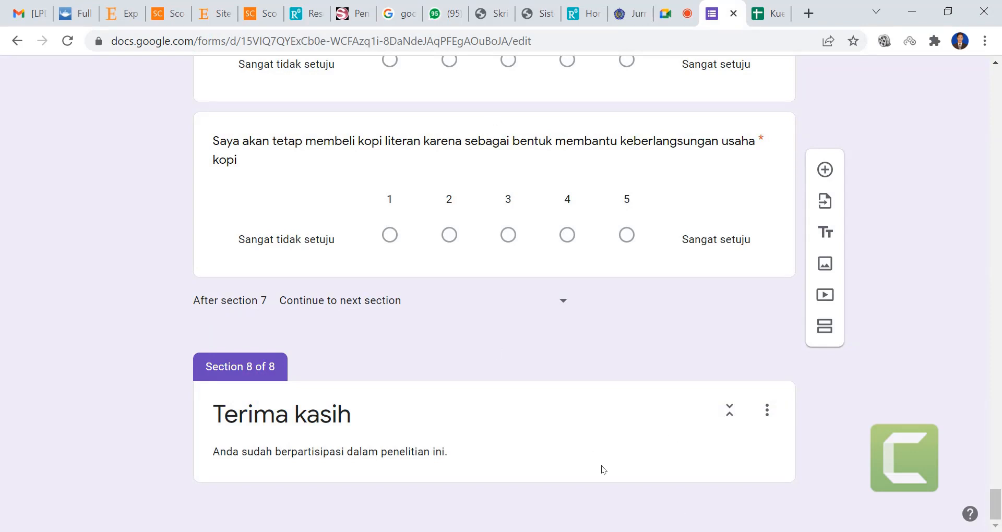
key(alt+Tab)
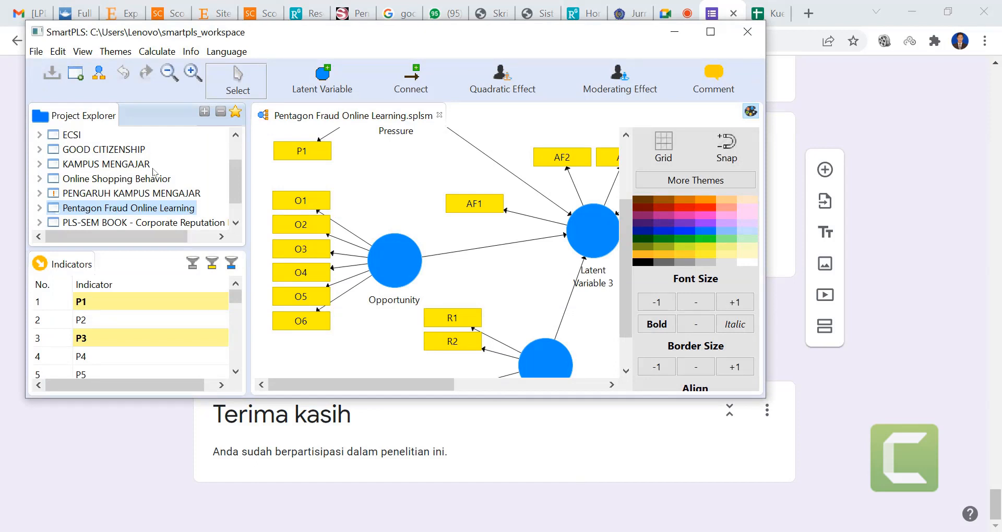
scroll(154, 172, down, 1)
Switch to the Google Meet call and admit the participant who is waiting to join.
click(666, 5)
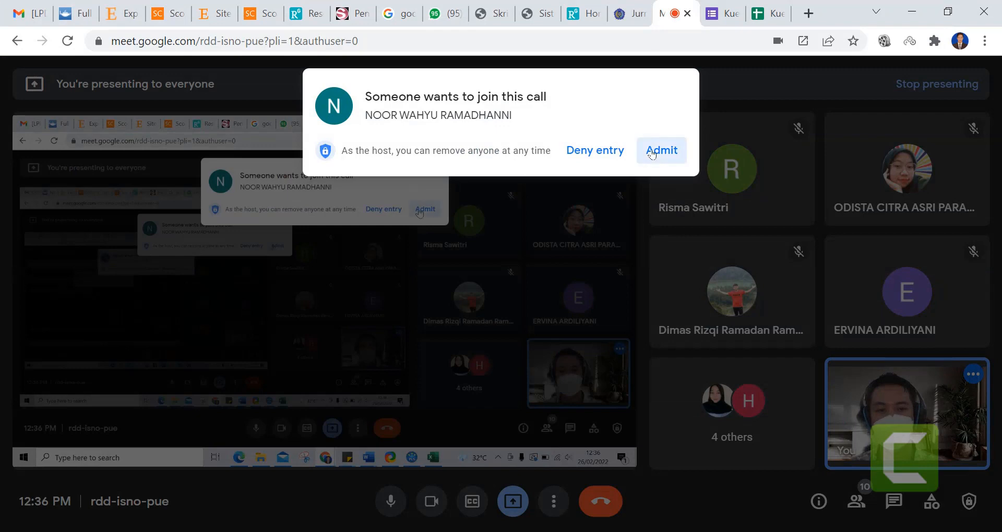
click(652, 152)
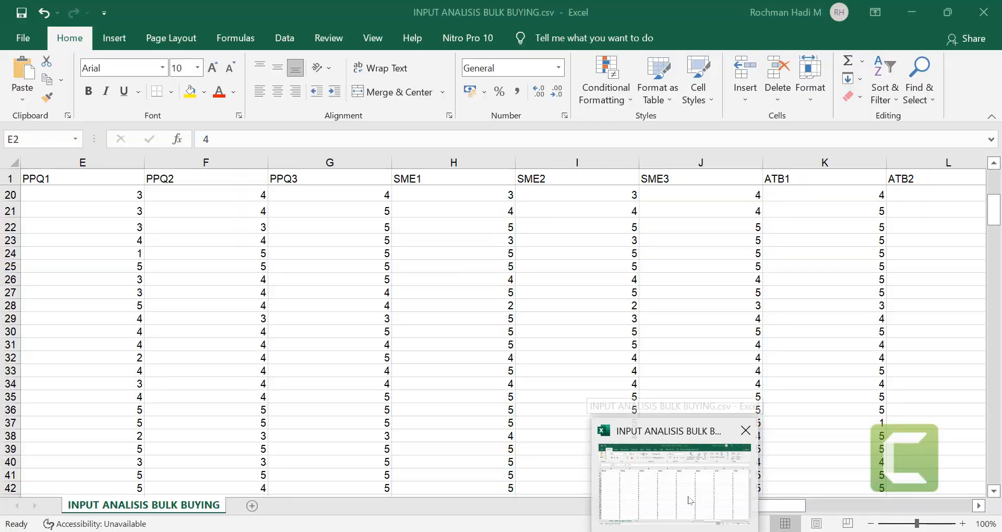
Switch to SmartPLS and look through the list of existing projects in the workspace.
click(689, 500)
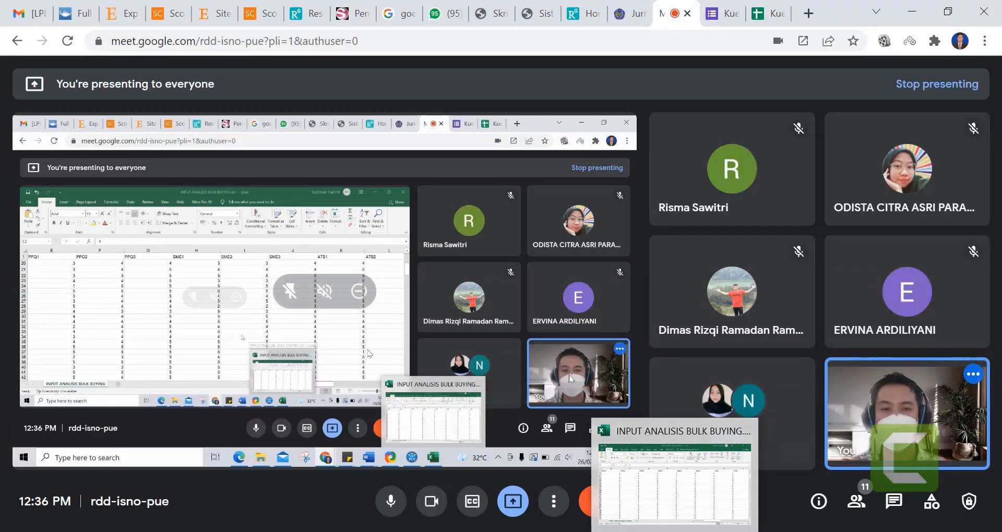
click(641, 531)
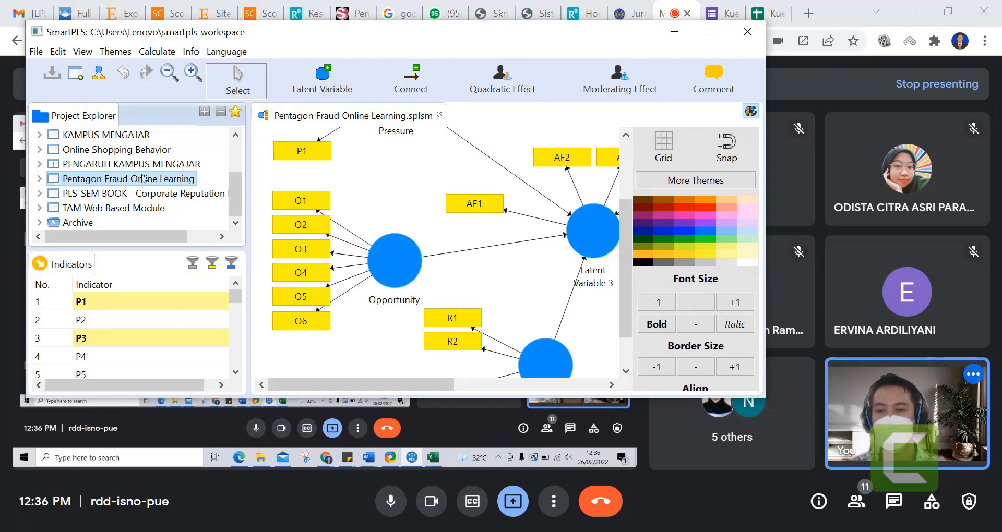
scroll(120, 180, up, 2)
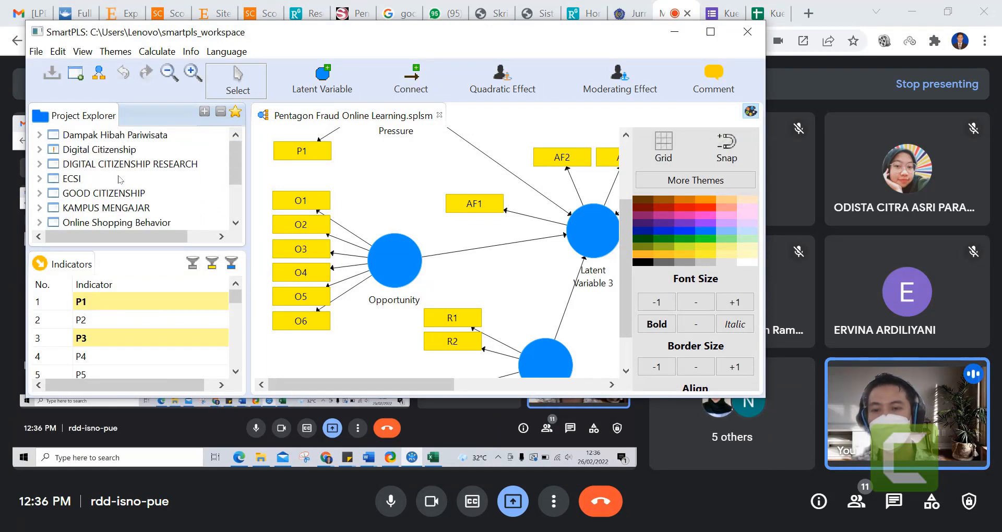
scroll(120, 180, down, 1)
scroll(120, 179, down, 1)
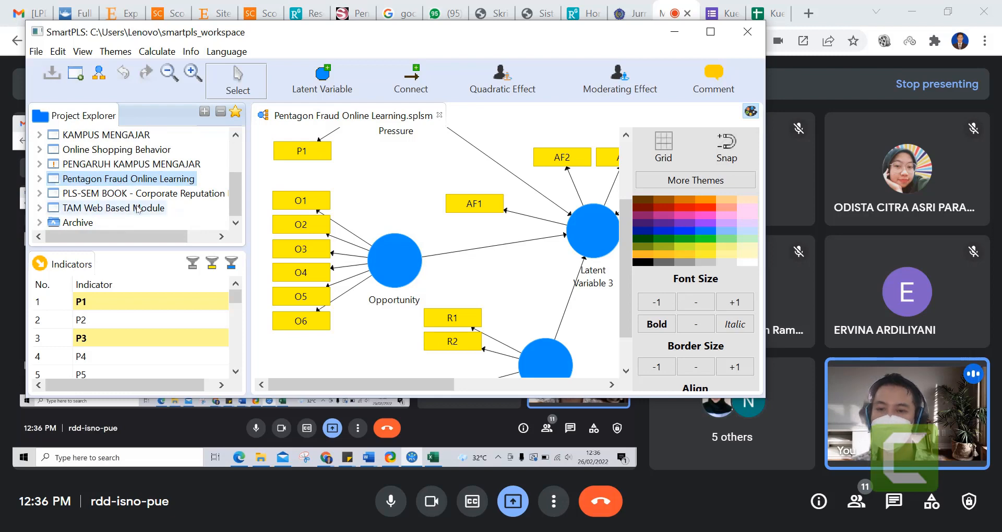
scroll(110, 179, up, 2)
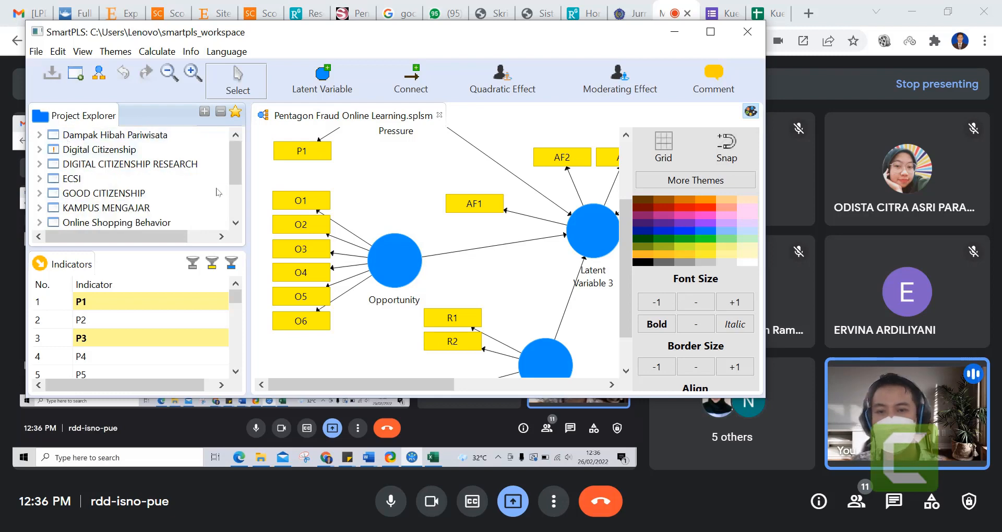
Tidy the SmartPLS workspace by hiding the theme and formatting palette and collapsing the Pentagon Fraud Online Learning project.
key(alt+Tab)
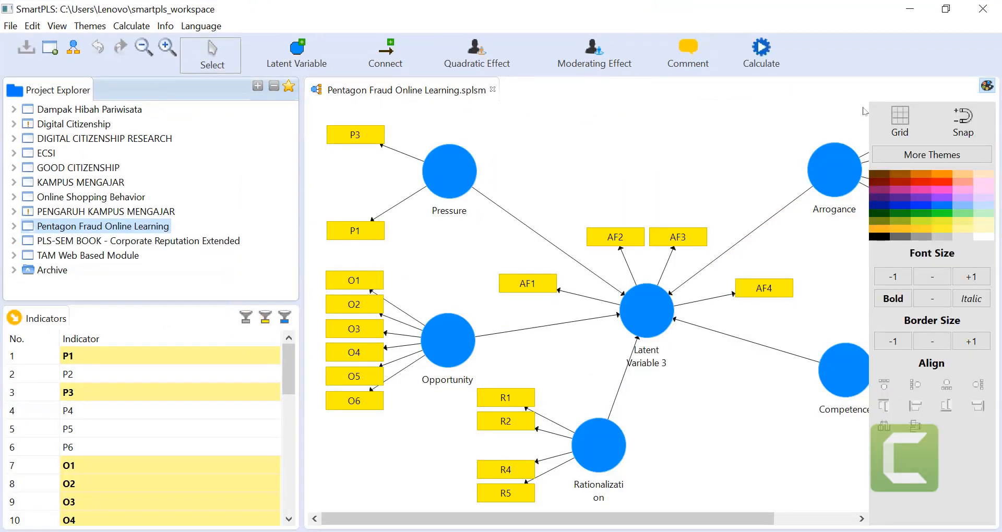
click(987, 86)
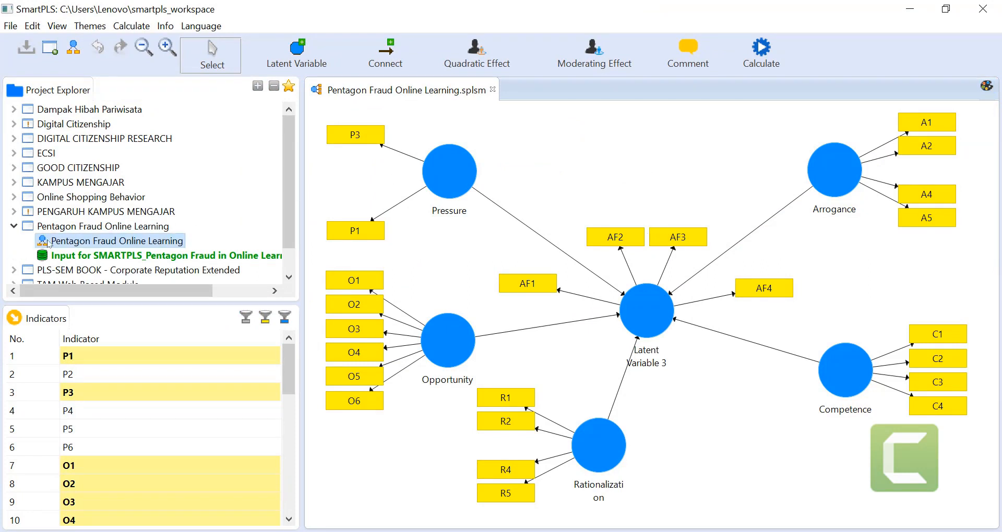
click(14, 228)
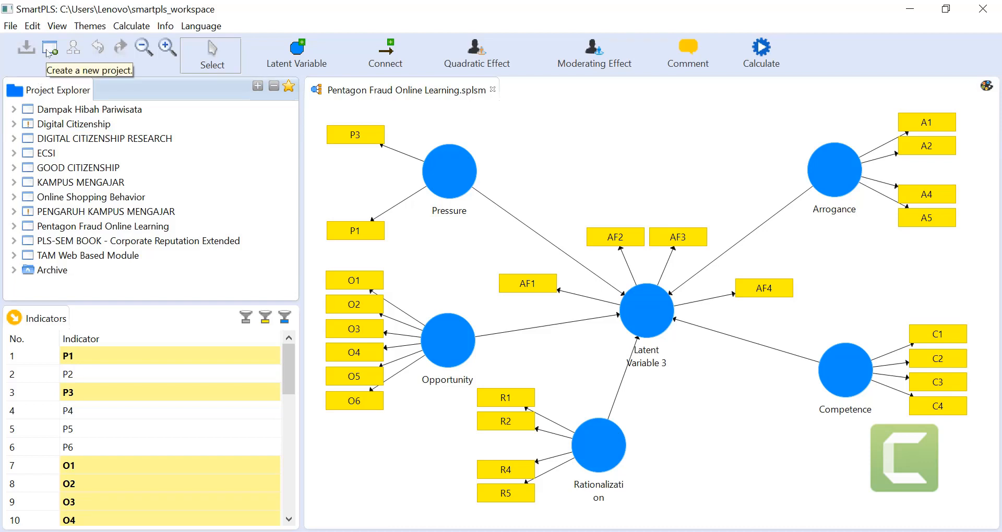
Create a new project named BULK BUYING KOPI 1 LITER.
click(4, 23)
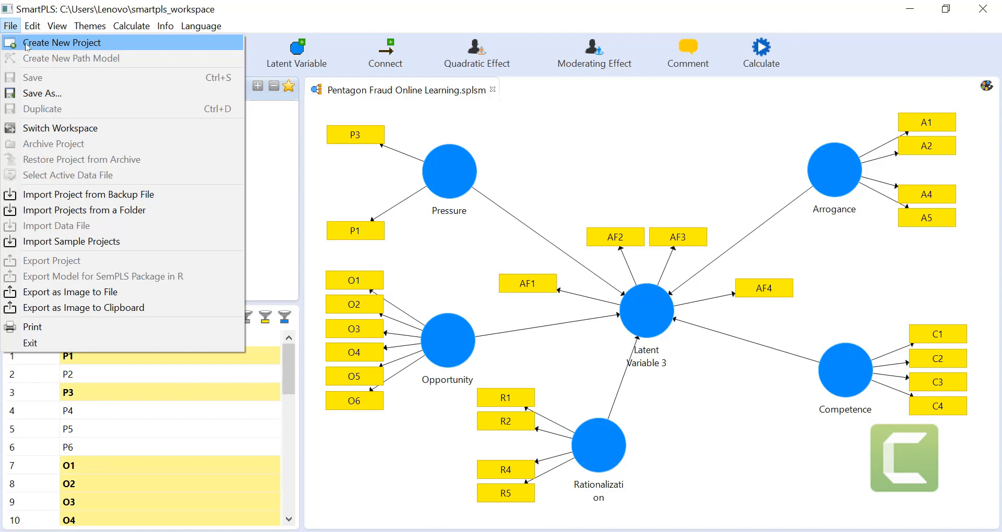
click(27, 47)
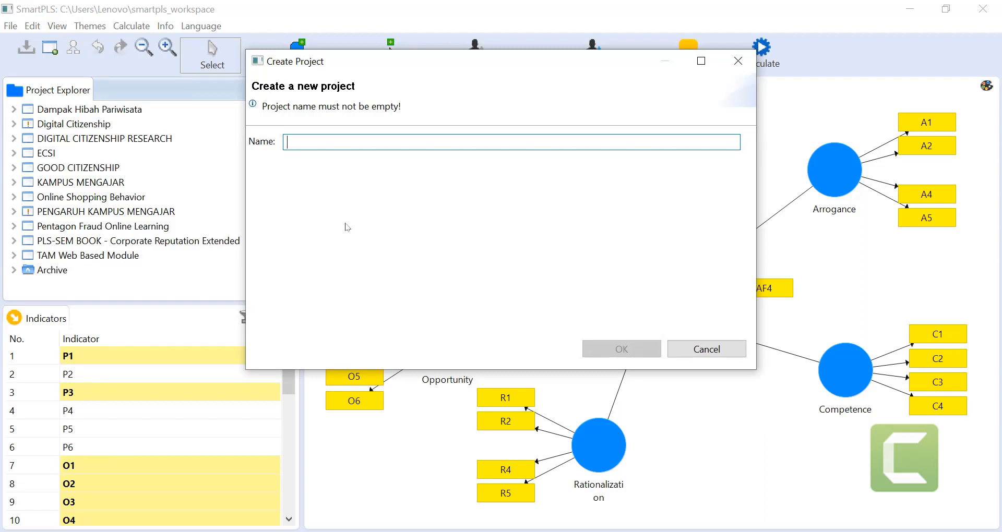
text(BUL)
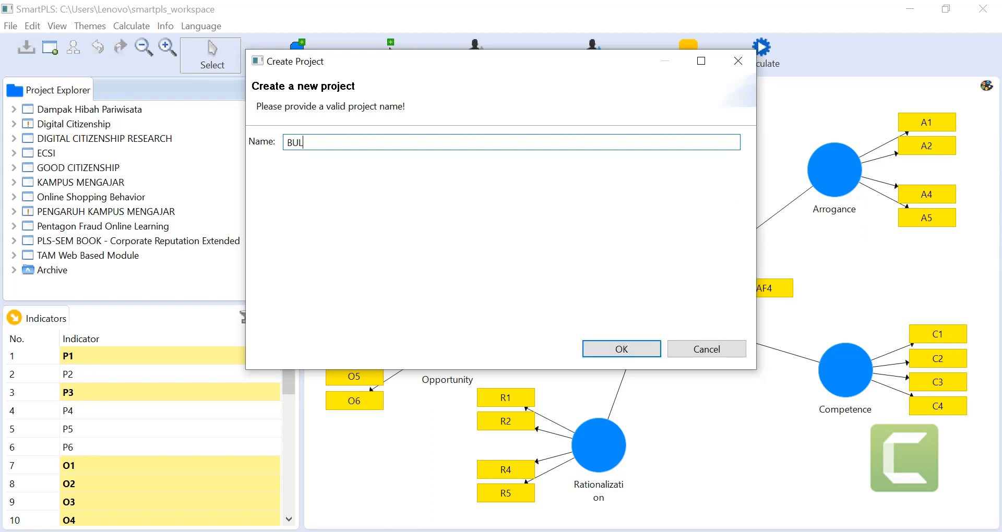
text(K BUYING KOPI 1 LITER)
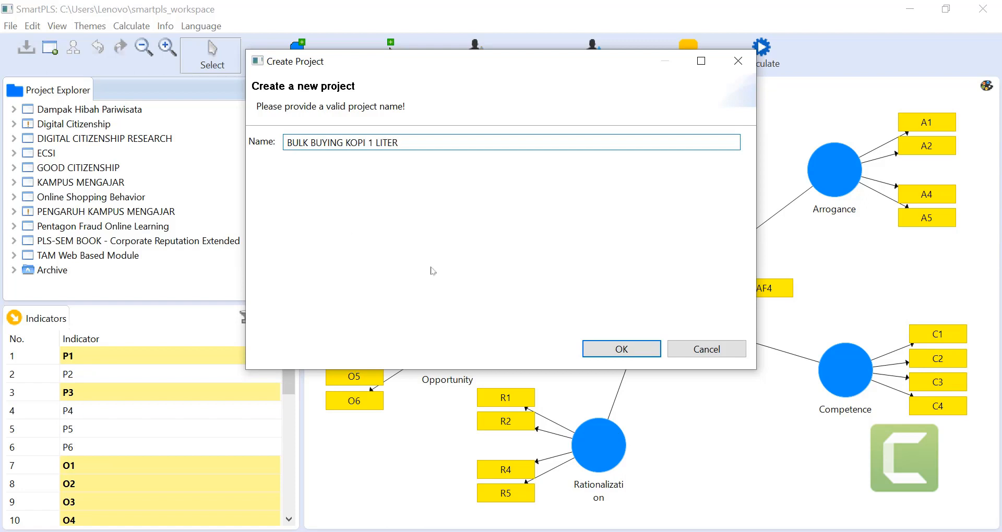
click(631, 348)
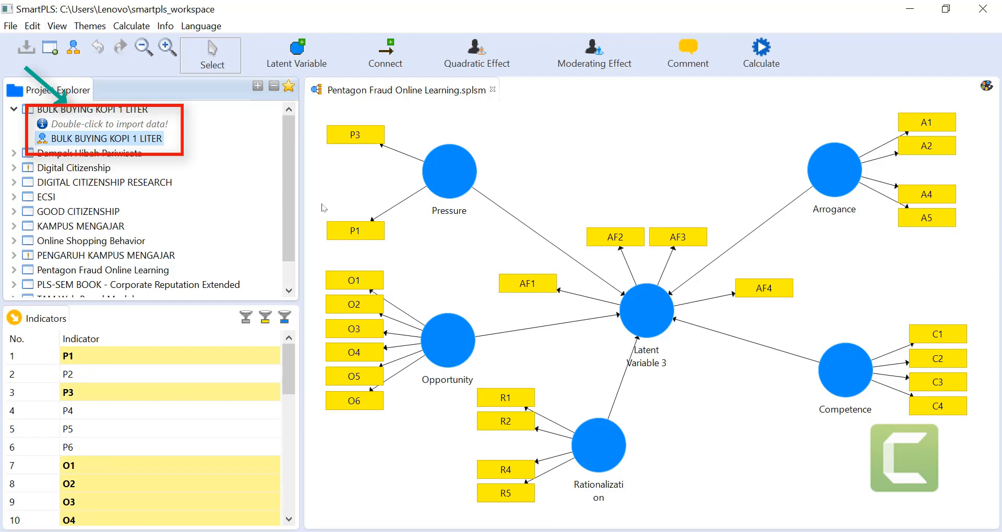
Import INPUT ANALISIS BULK BUYING.csv from New folder under Kemahasiswaan > Skripsi into the new project, keeping the suggested data file name.
double_click(96, 126)
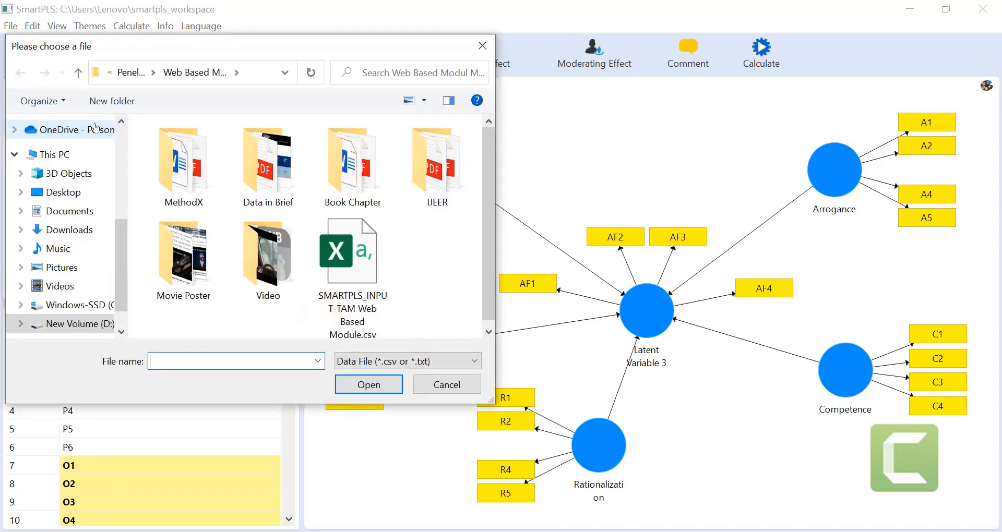
click(131, 73)
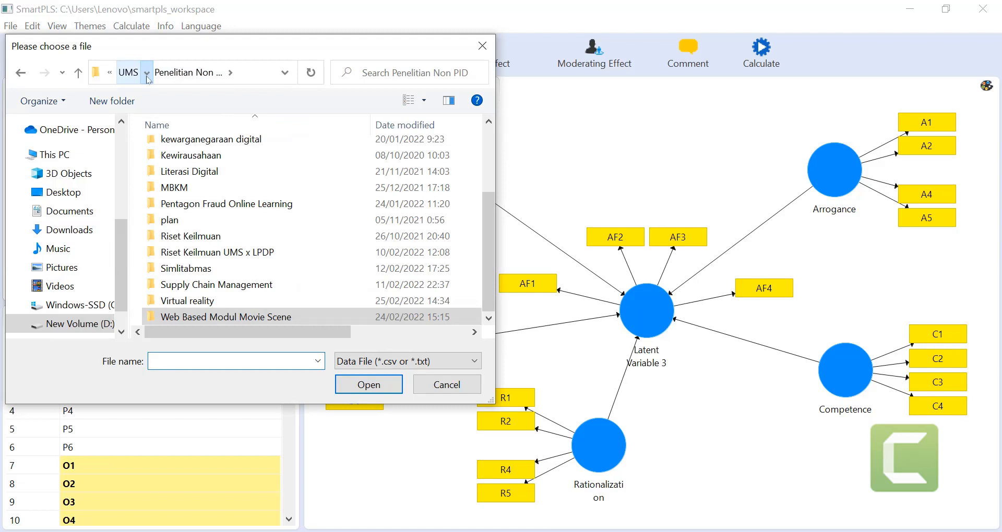
click(147, 77)
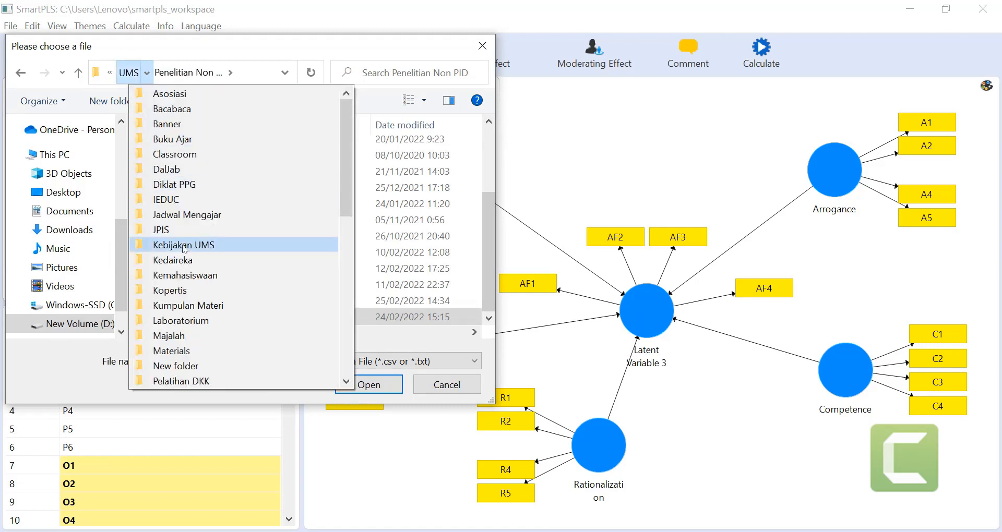
click(186, 273)
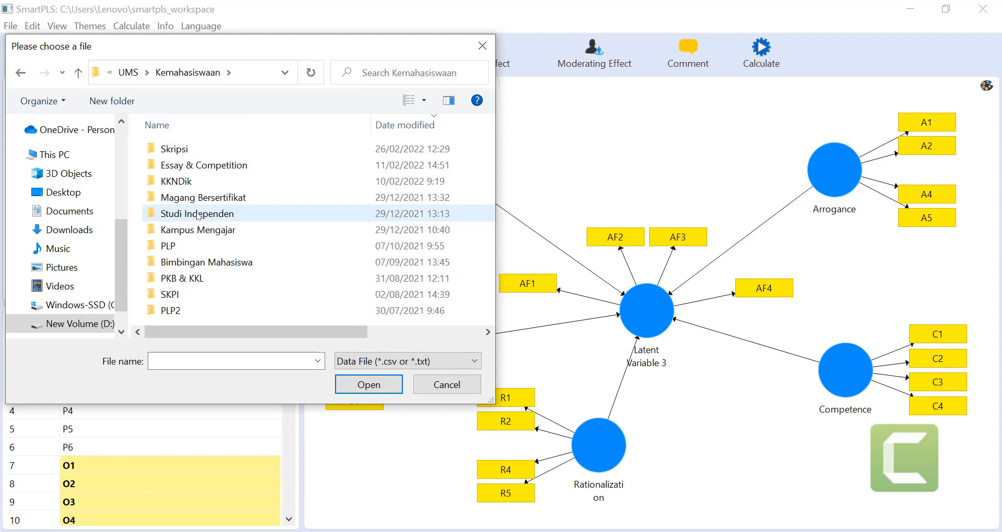
double_click(185, 148)
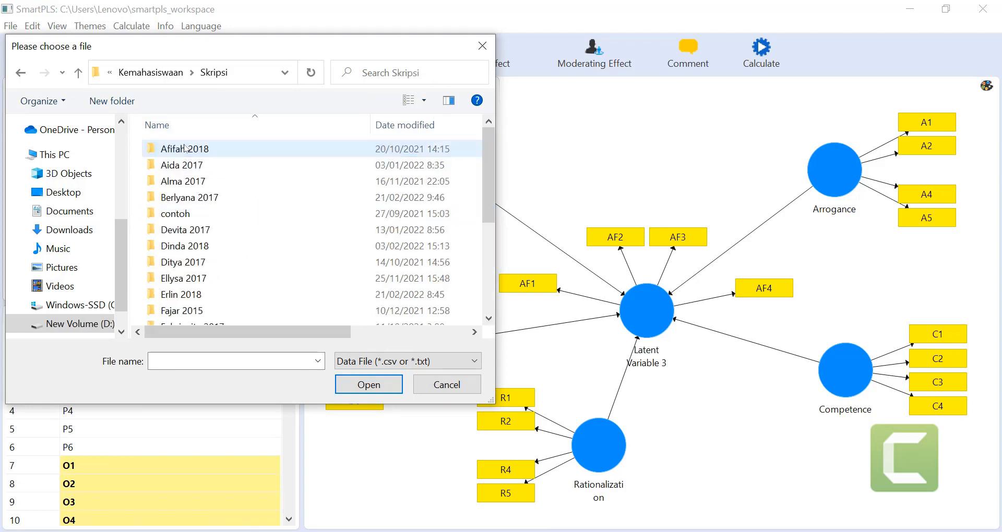
scroll(231, 197, down, 1)
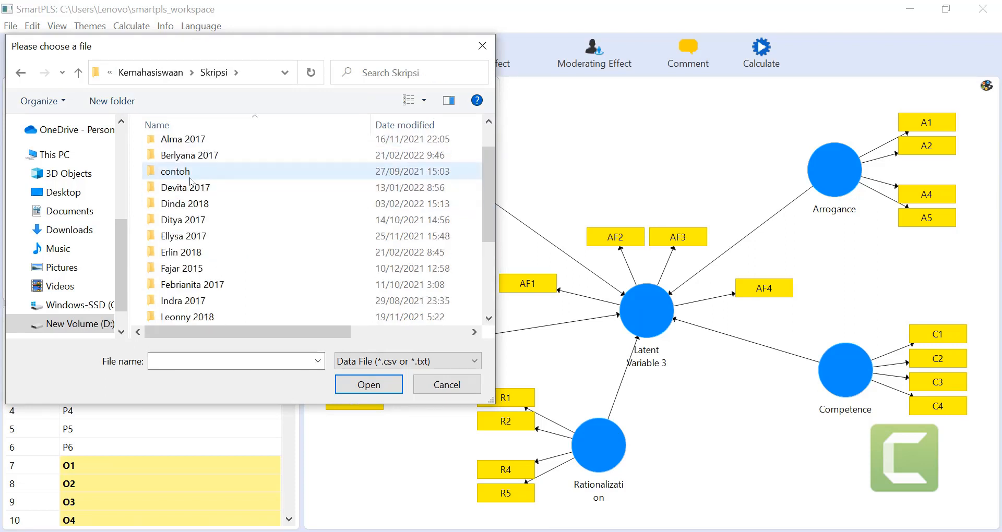
scroll(199, 178, down, 3)
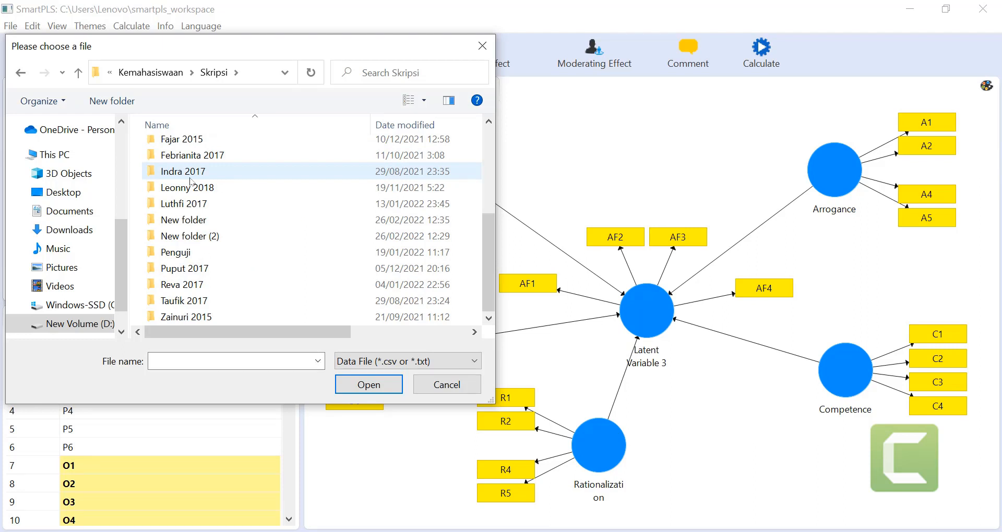
double_click(197, 224)
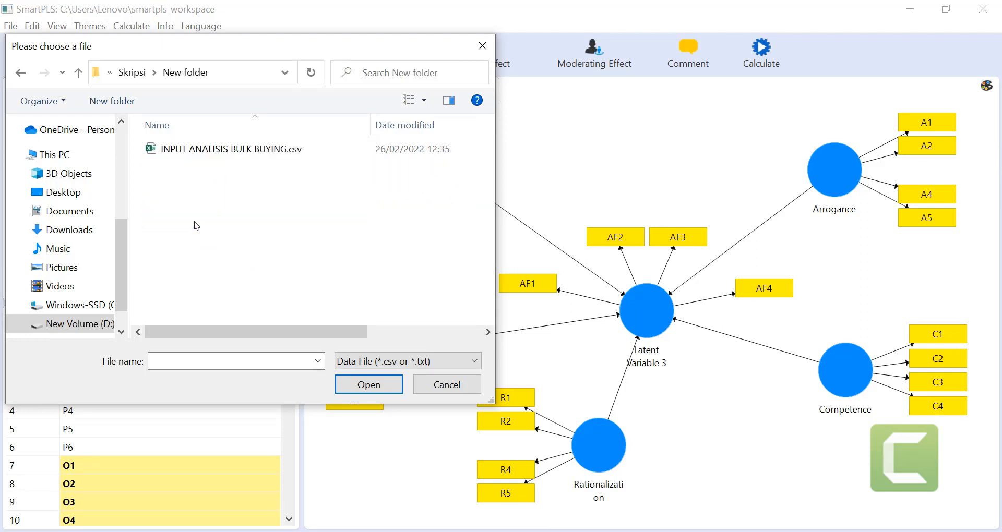
double_click(221, 150)
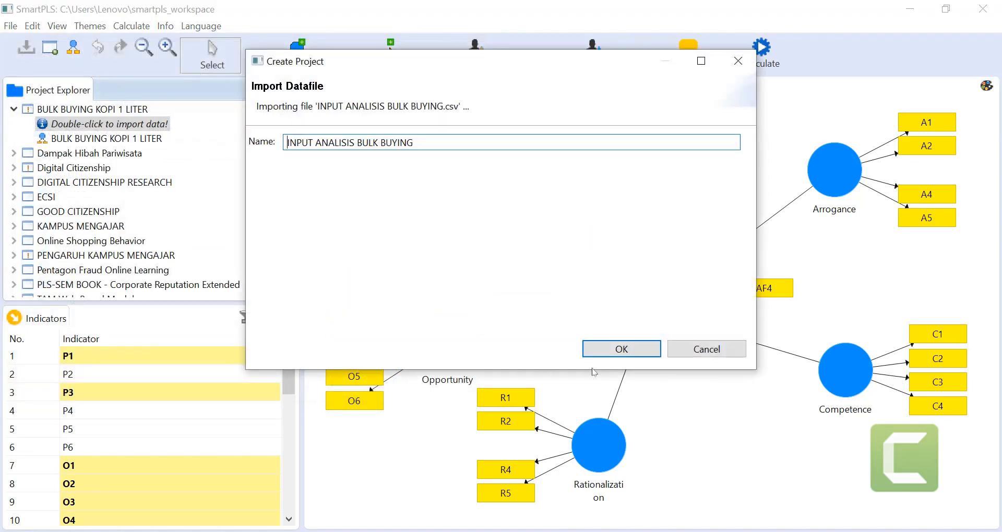
click(601, 356)
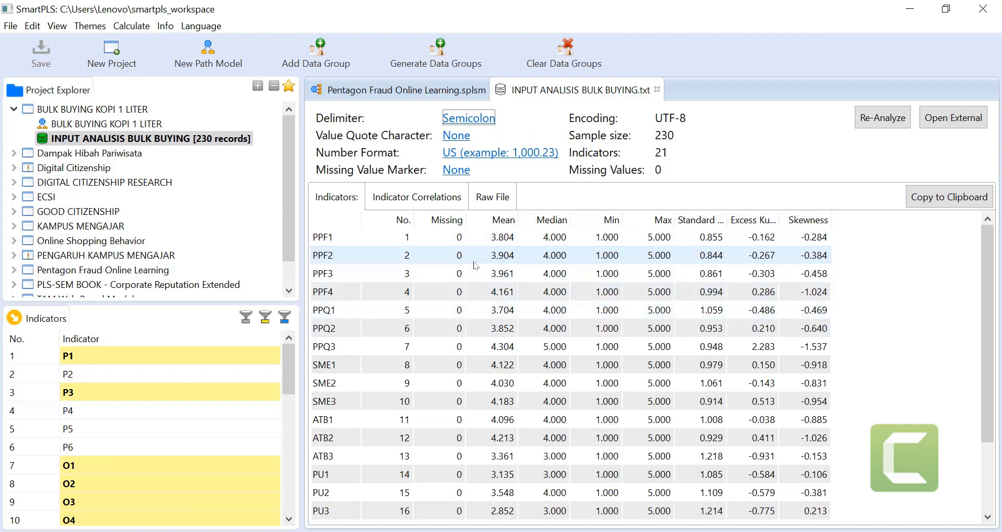
Close the Pentagon Fraud Online Learning model and open the BULK BUYING KOPI 1 LITER path model.
scroll(476, 266, down, 2)
scroll(476, 266, up, 2)
click(456, 86)
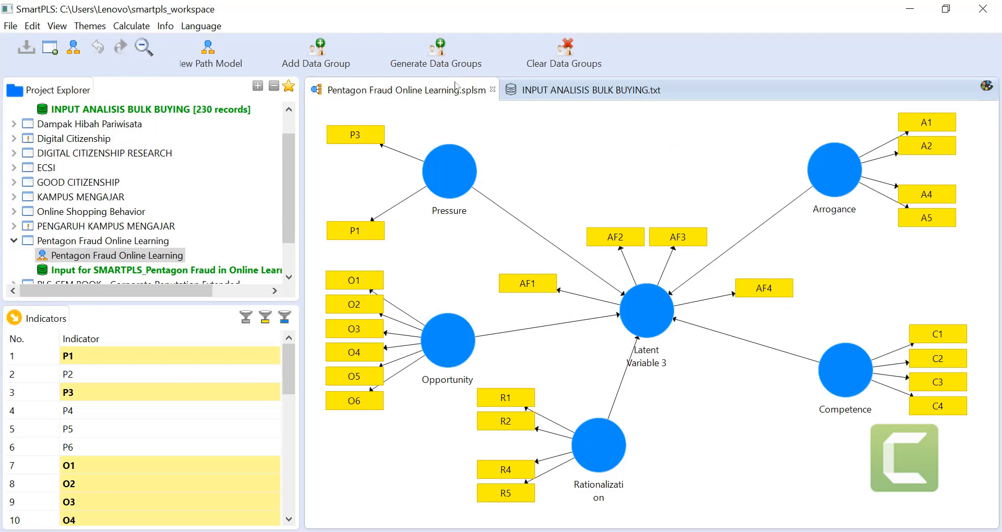
click(491, 91)
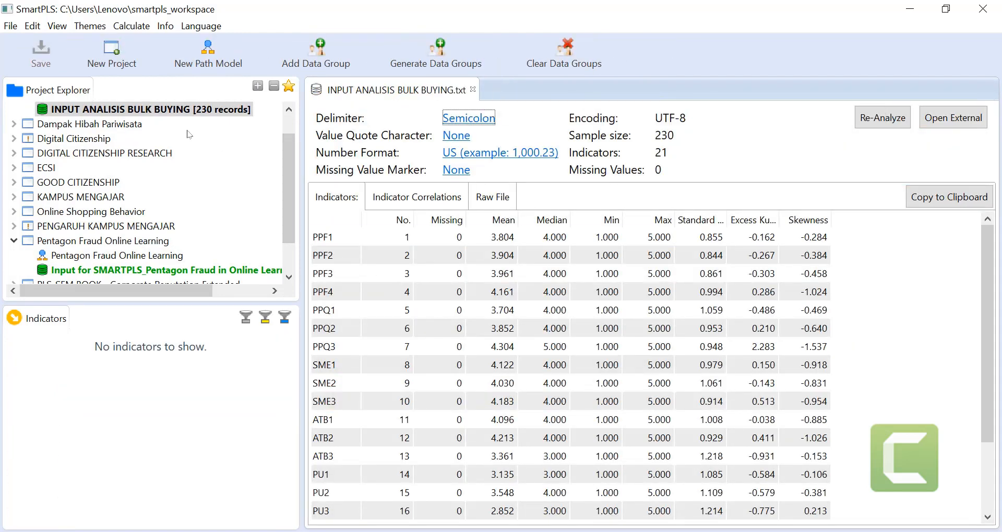
scroll(189, 134, up, 1)
double_click(133, 125)
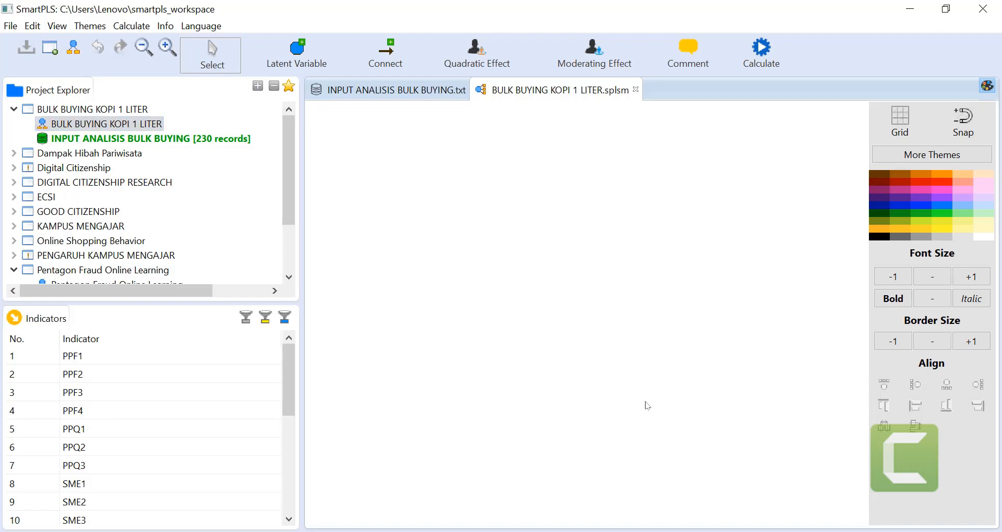
Switch to the coffee questionnaire in Google Forms and find its Perceived Price Fairness section.
click(503, 531)
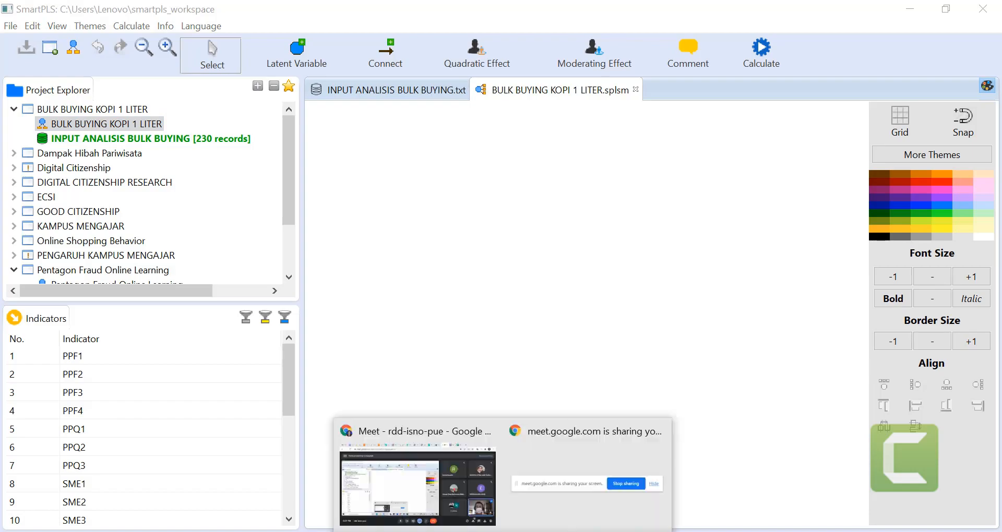
click(418, 489)
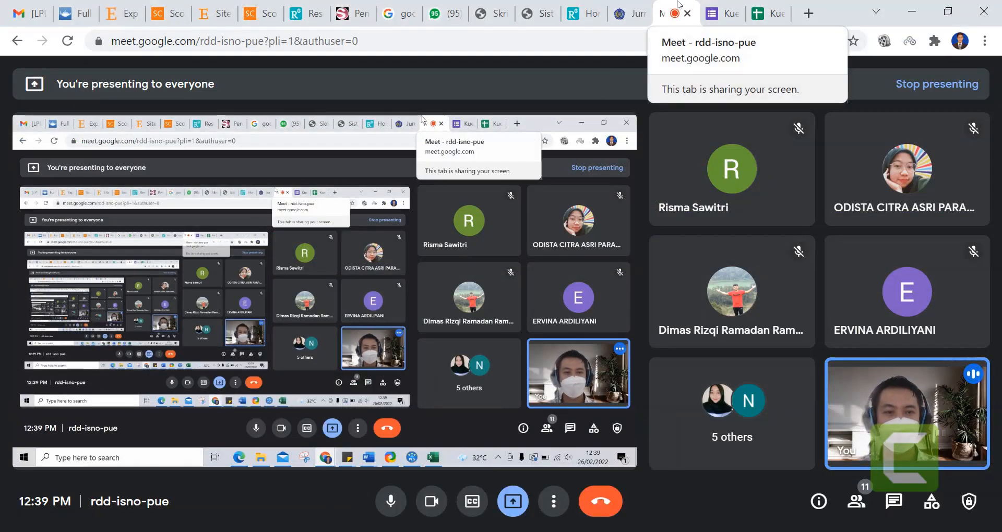
click(723, 13)
scroll(454, 300, up, 7)
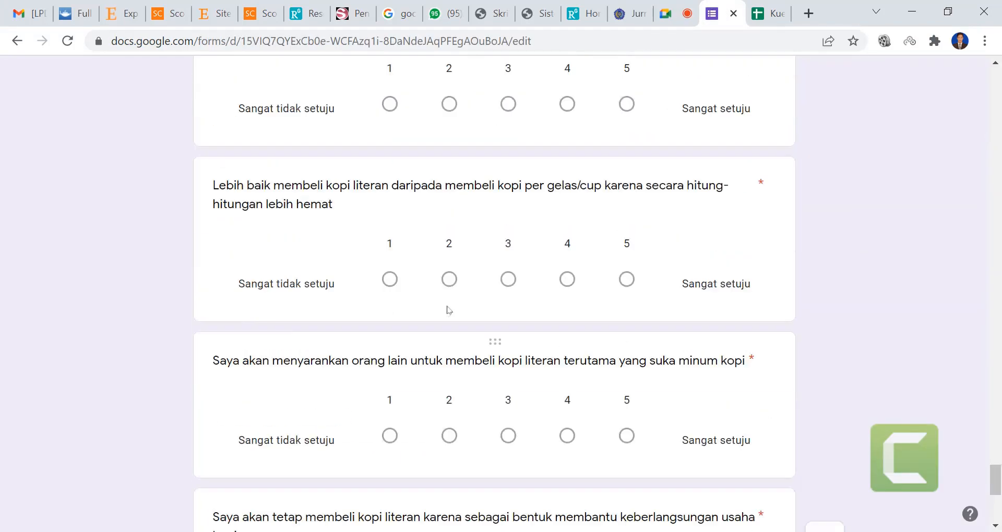
scroll(449, 310, up, 15)
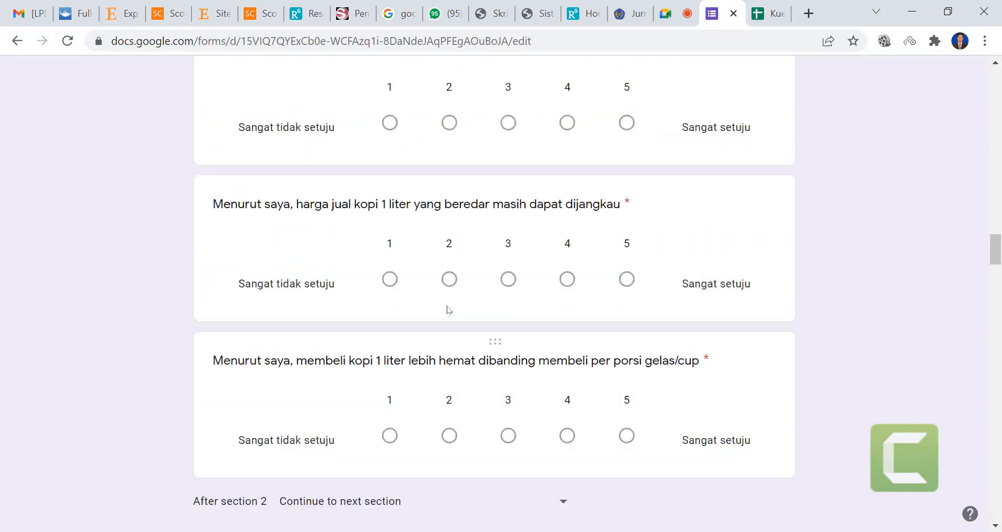
scroll(447, 310, up, 15)
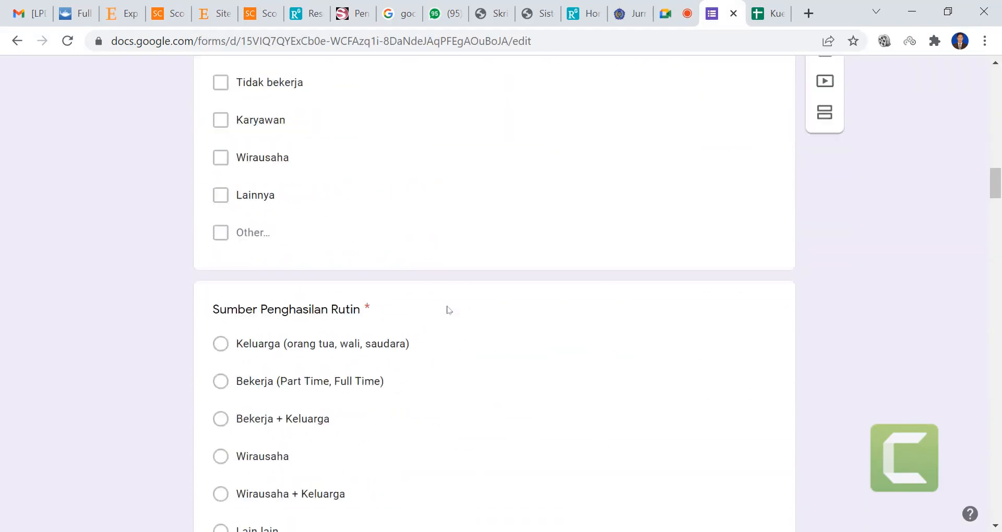
scroll(447, 310, down, 13)
scroll(447, 306, up, 2)
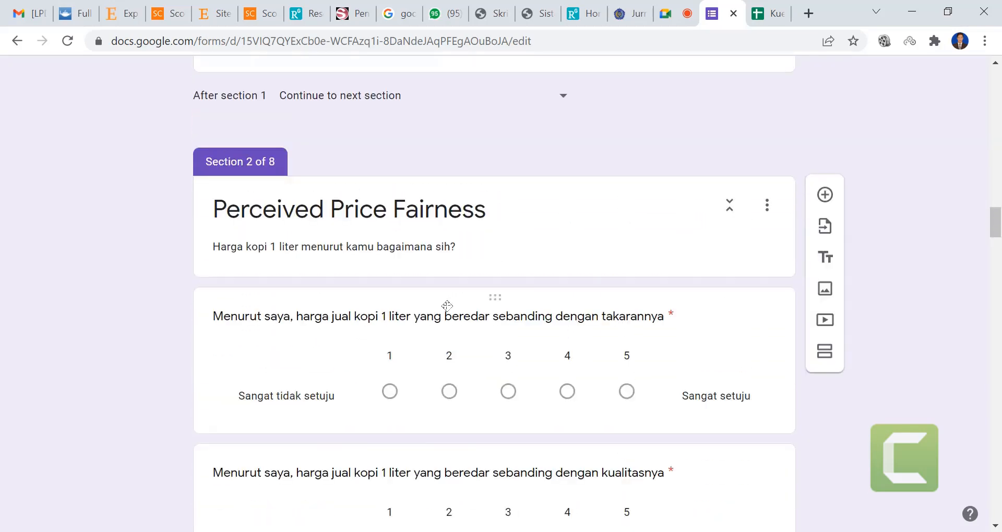
Review the questionnaire's variable sections in order, from Perceived Price Fairness through Customer Loyalty.
scroll(447, 306, down, 3)
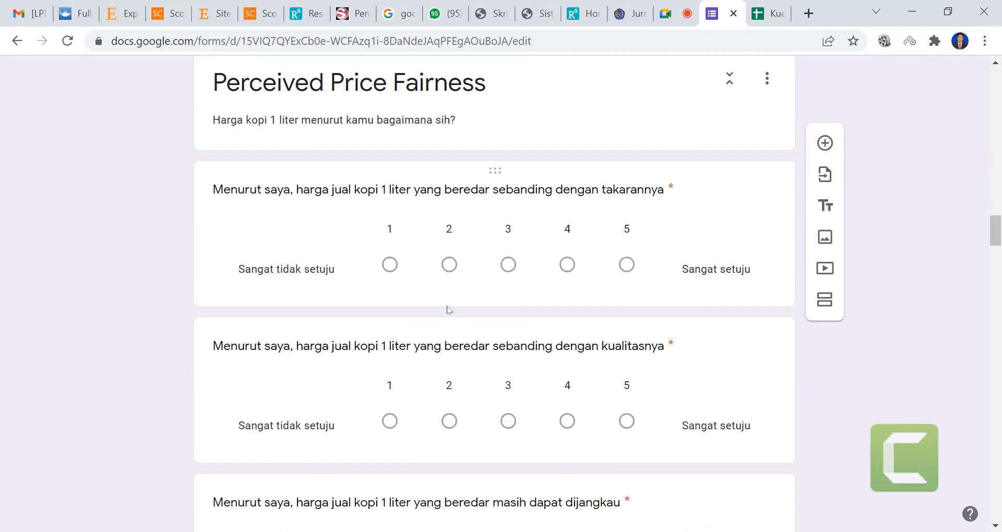
scroll(447, 310, down, 3)
scroll(448, 311, down, 5)
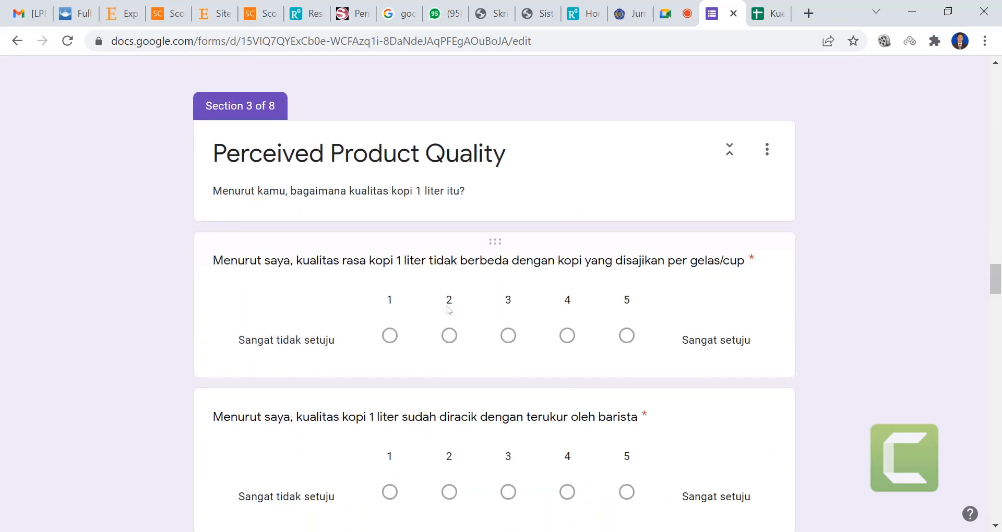
scroll(446, 159, down, 12)
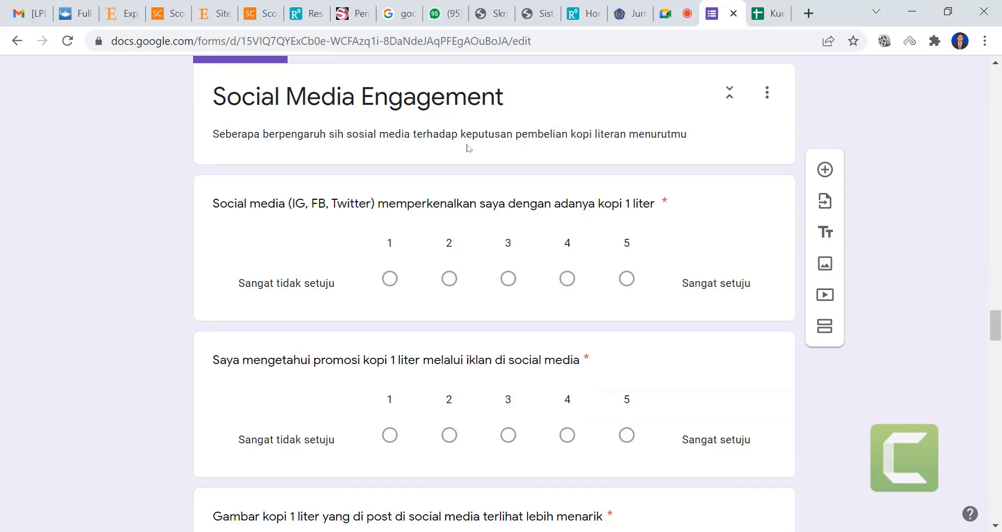
scroll(469, 148, down, 10)
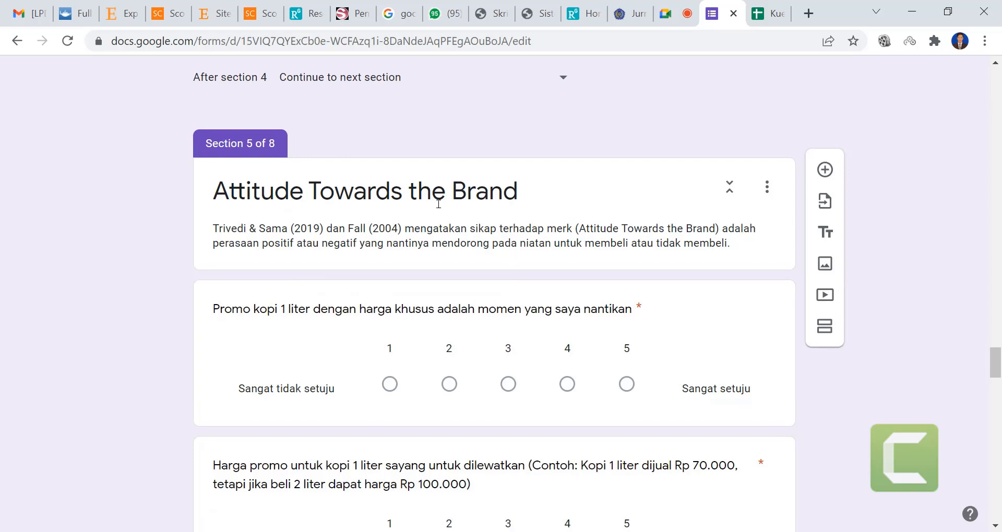
scroll(439, 203, down, 10)
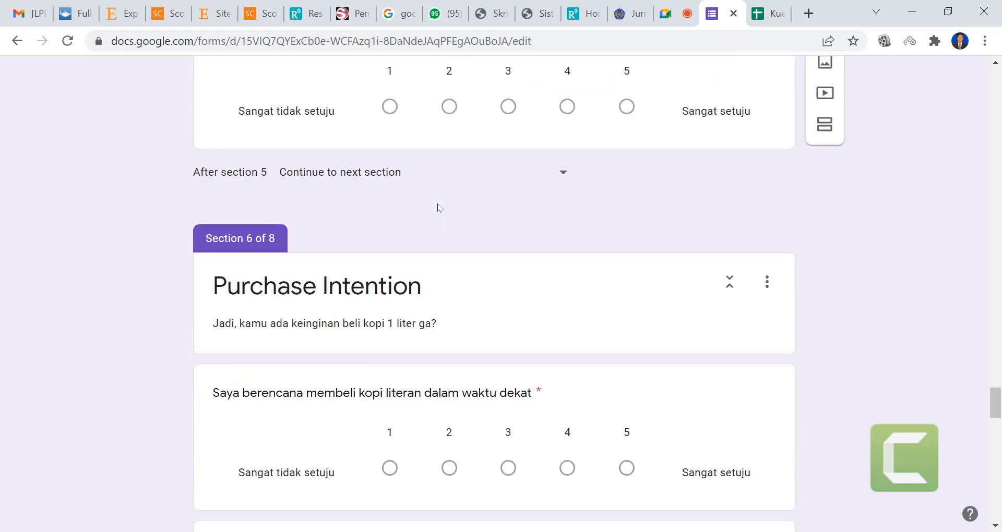
scroll(439, 207, down, 1)
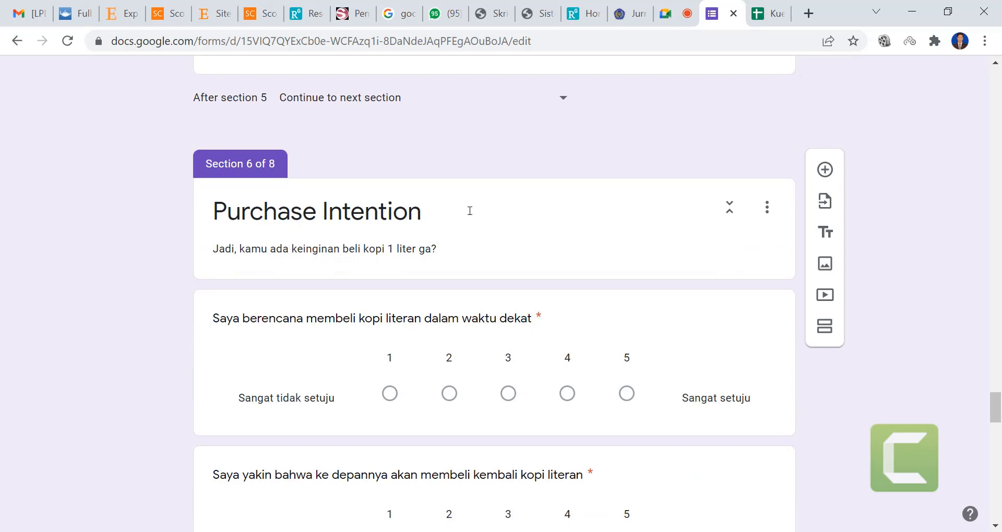
scroll(470, 211, down, 12)
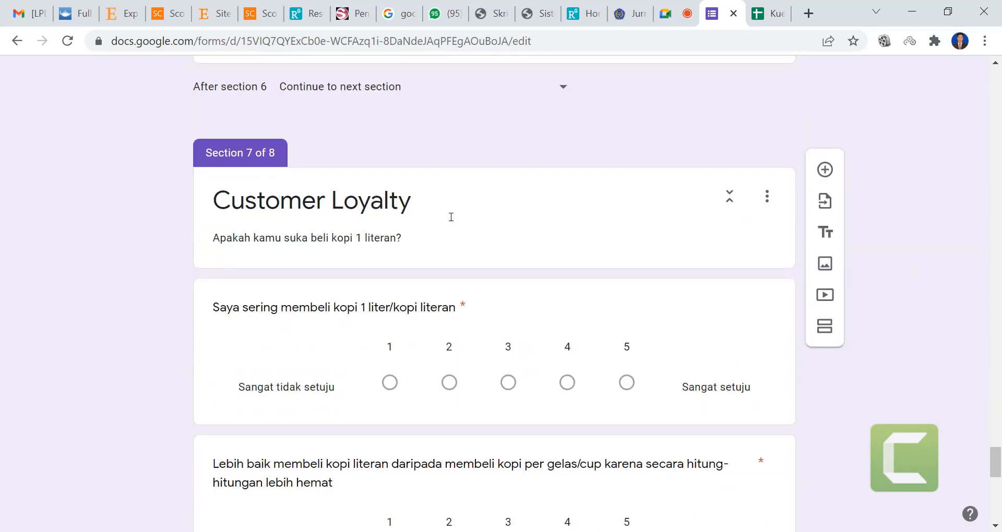
scroll(451, 217, up, 18)
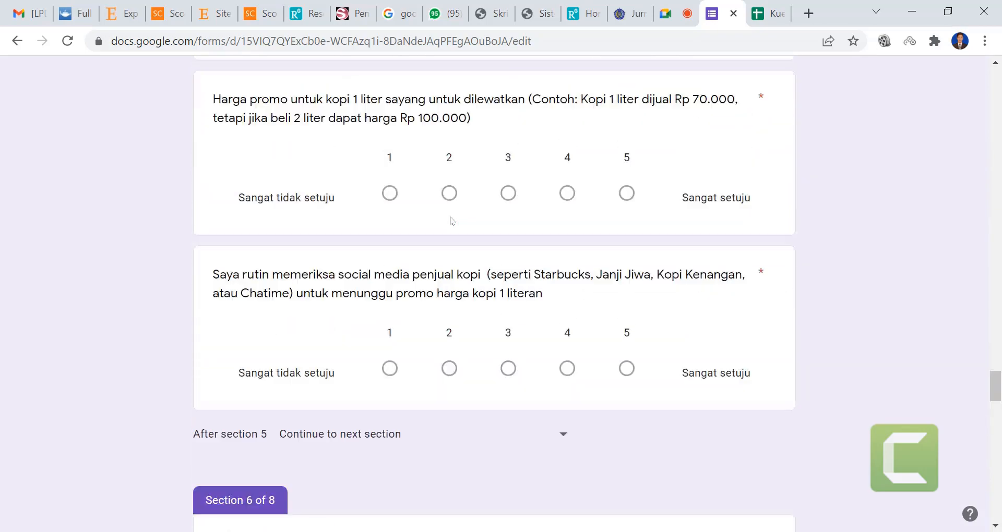
Return to the questionnaire's Perceived Price Fairness section and recheck which variables follow, down to Customer Loyalty.
scroll(452, 220, down, 2)
scroll(452, 221, up, 14)
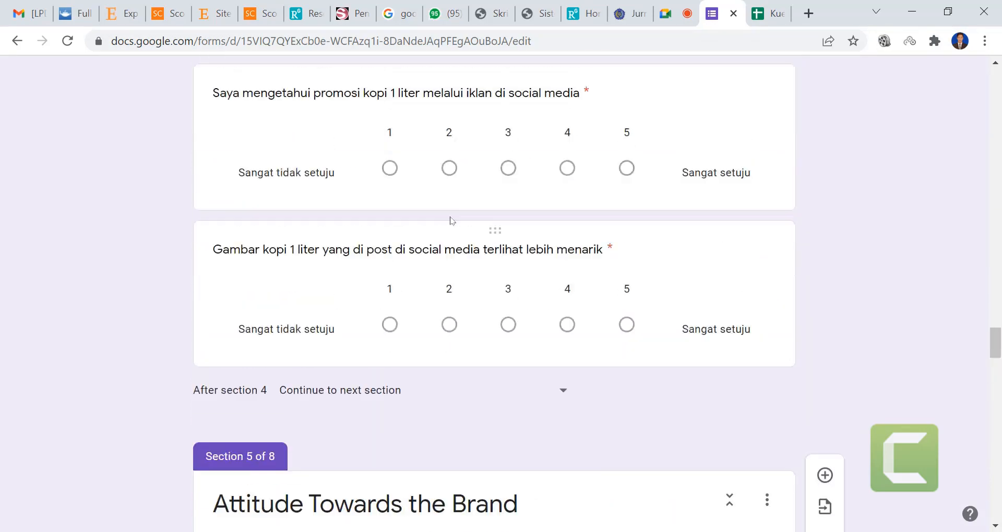
scroll(452, 221, up, 16)
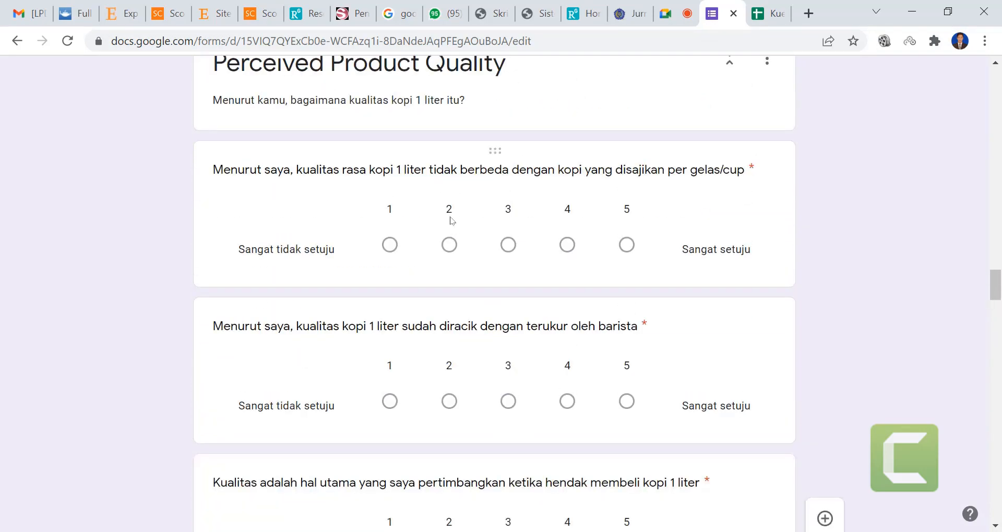
scroll(452, 221, up, 16)
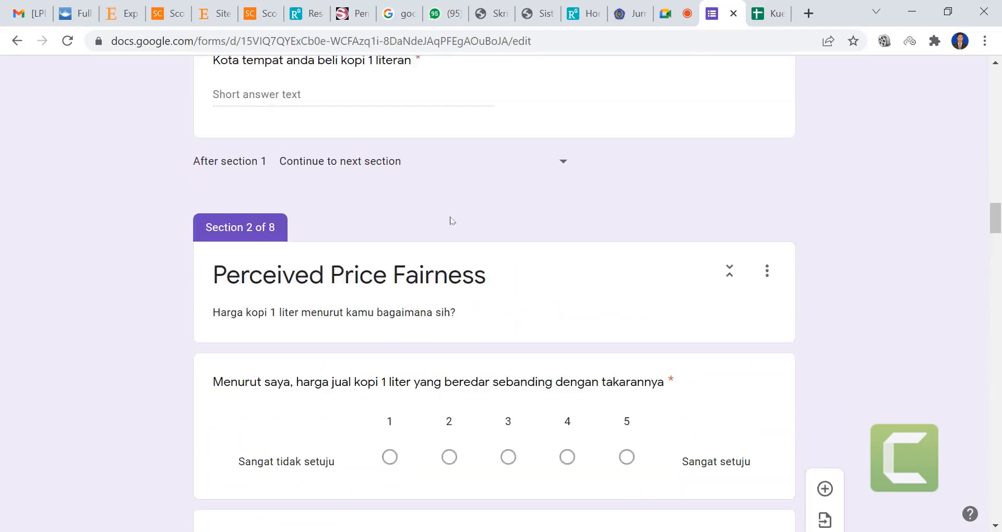
scroll(452, 221, up, 2)
scroll(452, 221, down, 20)
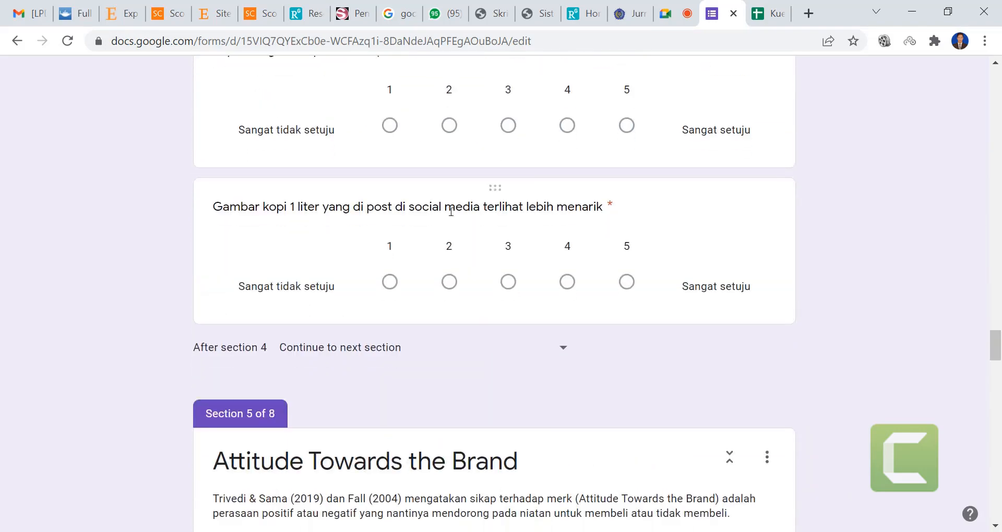
scroll(451, 212, down, 20)
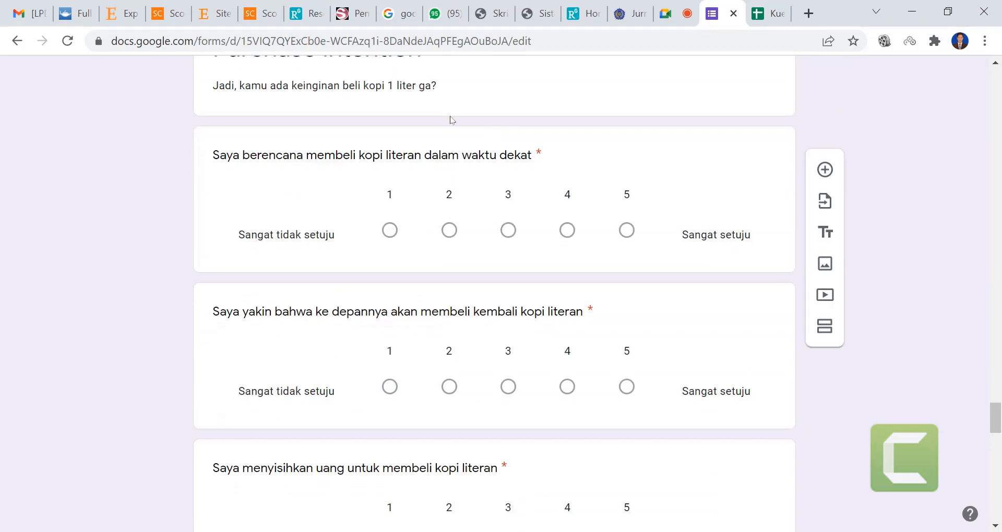
scroll(452, 120, down, 13)
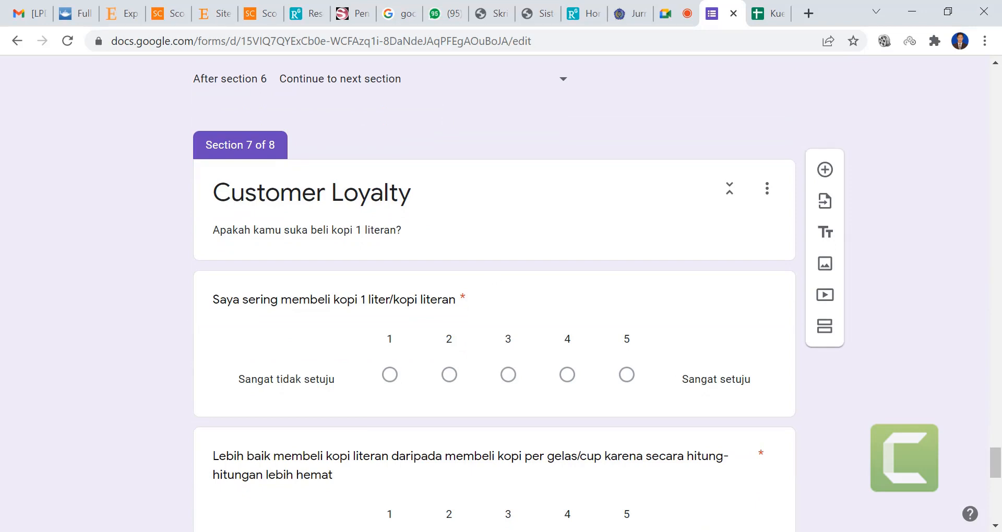
Switch back to SmartPLS and place six latent variables on the empty model canvas: three in a column, the others beside them.
key(alt+Tab)
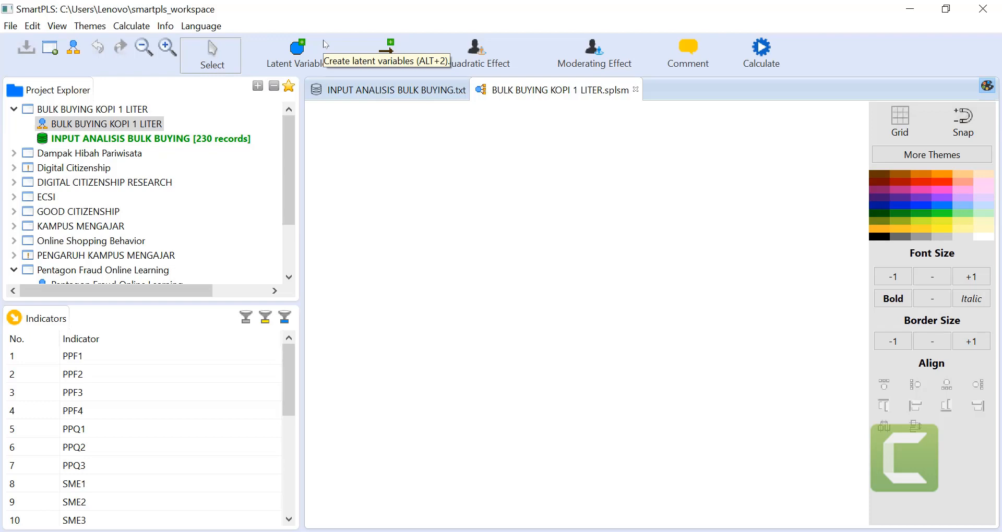
click(296, 54)
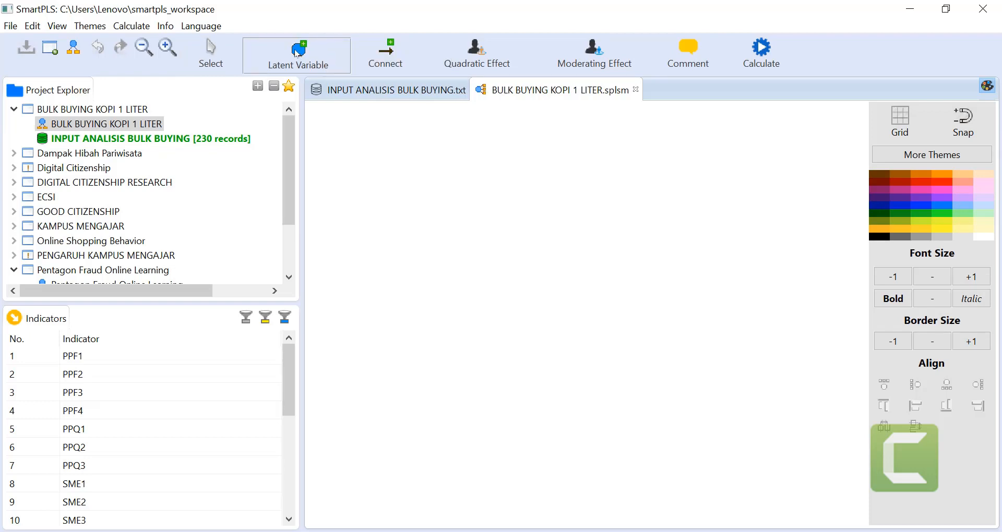
click(412, 195)
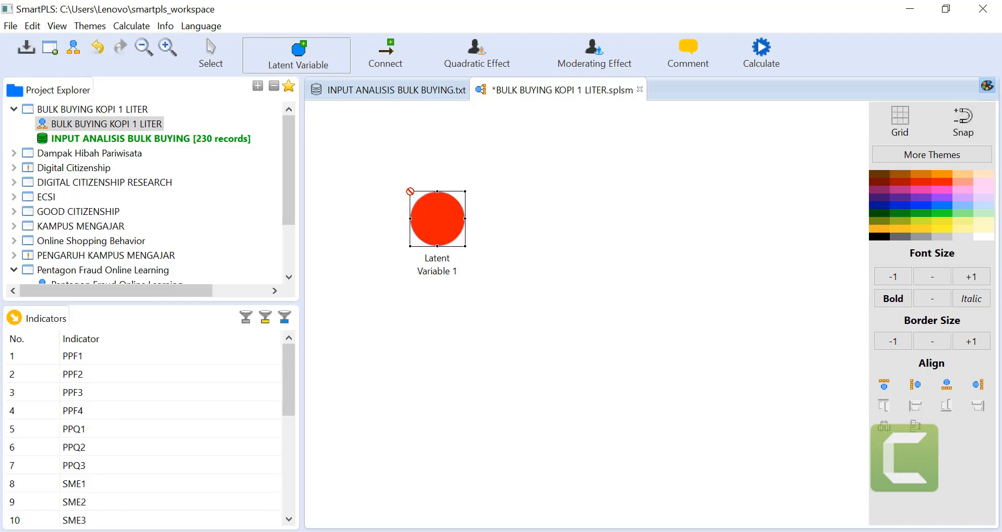
click(438, 320)
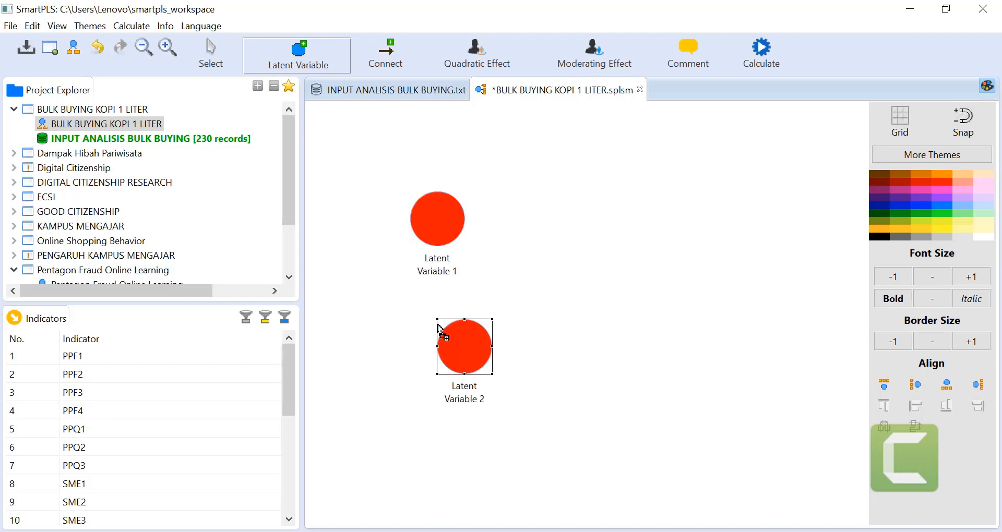
click(449, 446)
scroll(448, 445, down, 1)
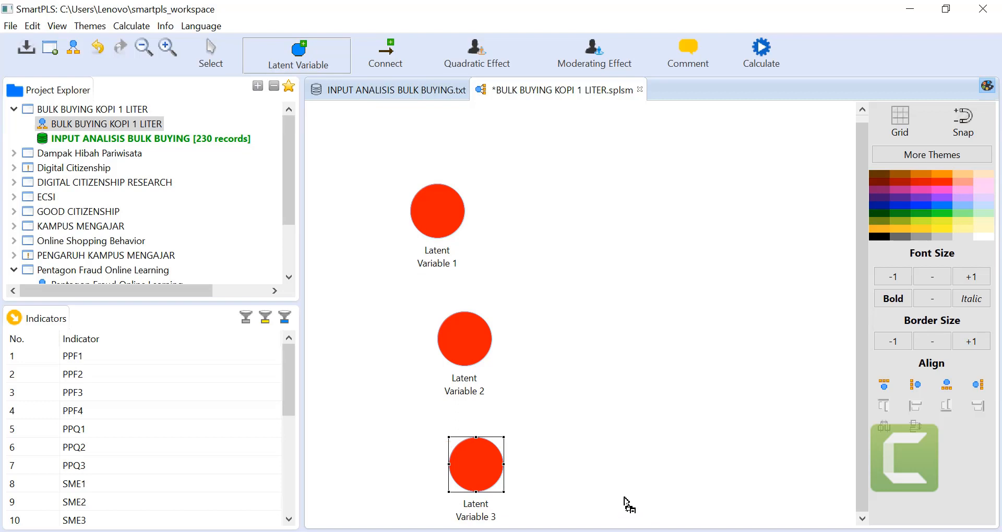
click(579, 462)
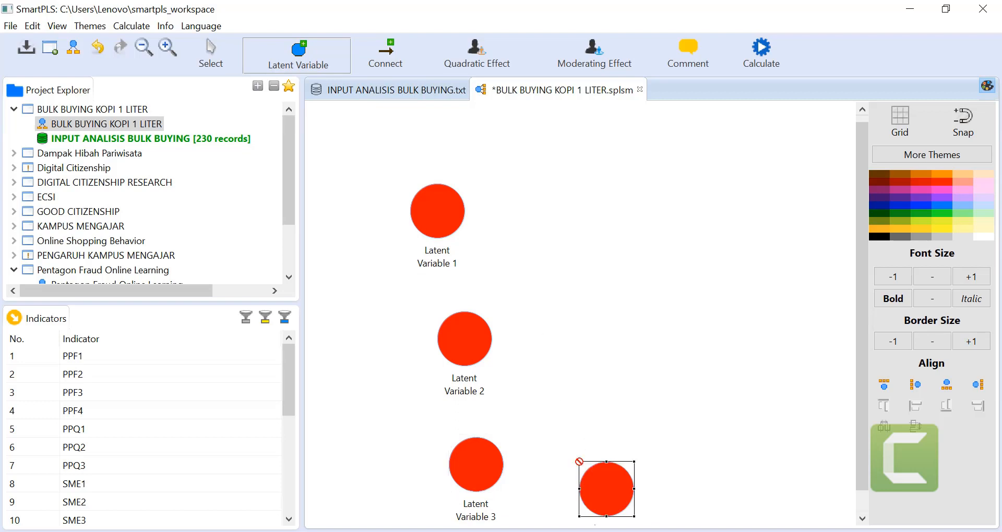
click(696, 310)
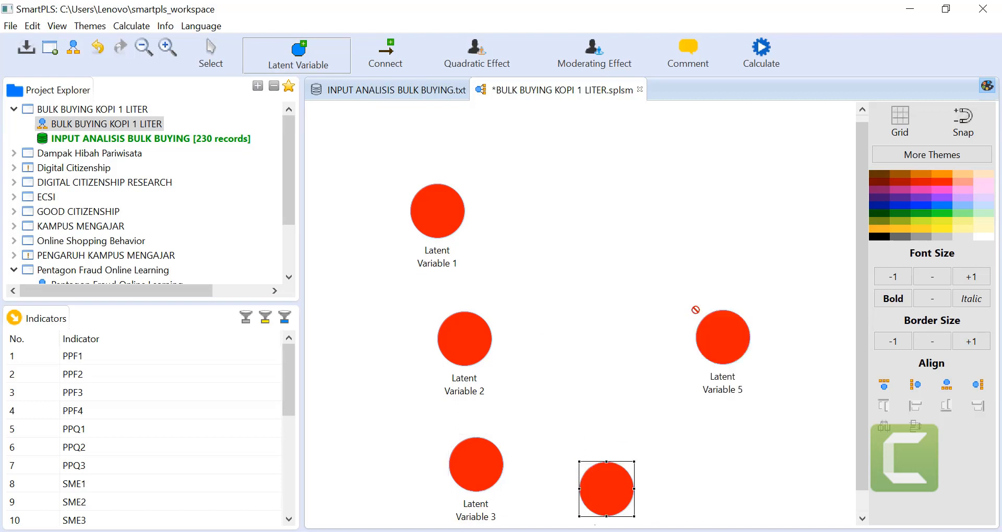
click(833, 320)
Hide the theme and alignment options beside the model to widen the drawing canvas.
drag(650, 519, 683, 517)
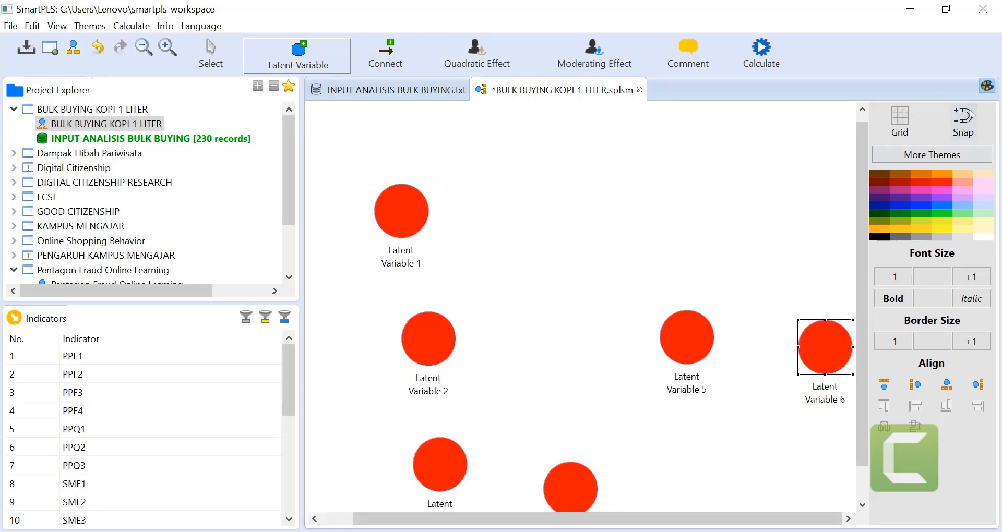
click(991, 86)
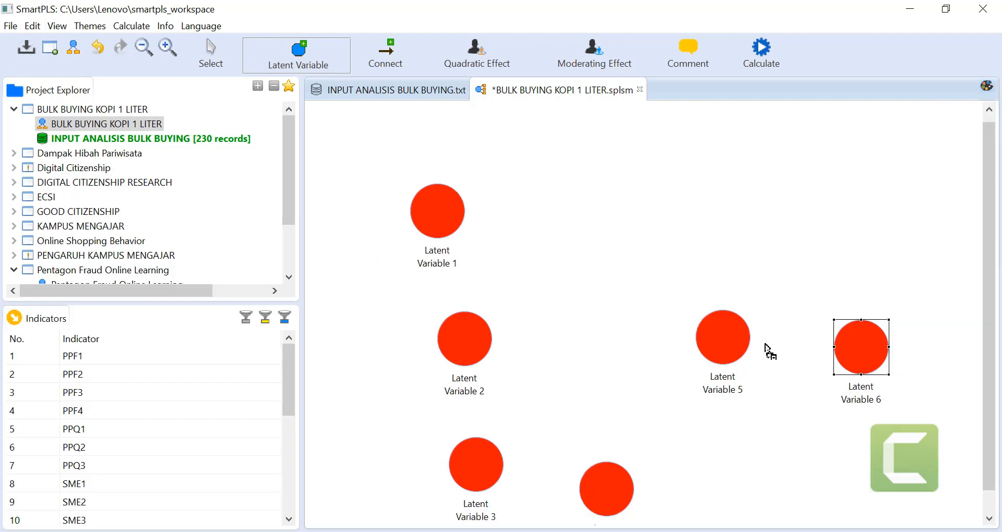
scroll(768, 351, down, 1)
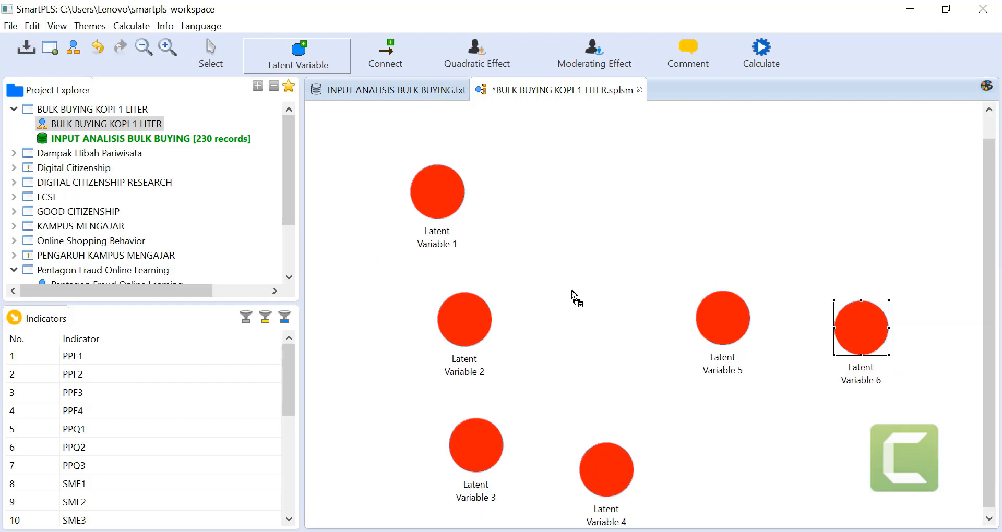
scroll(447, 217, up, 1)
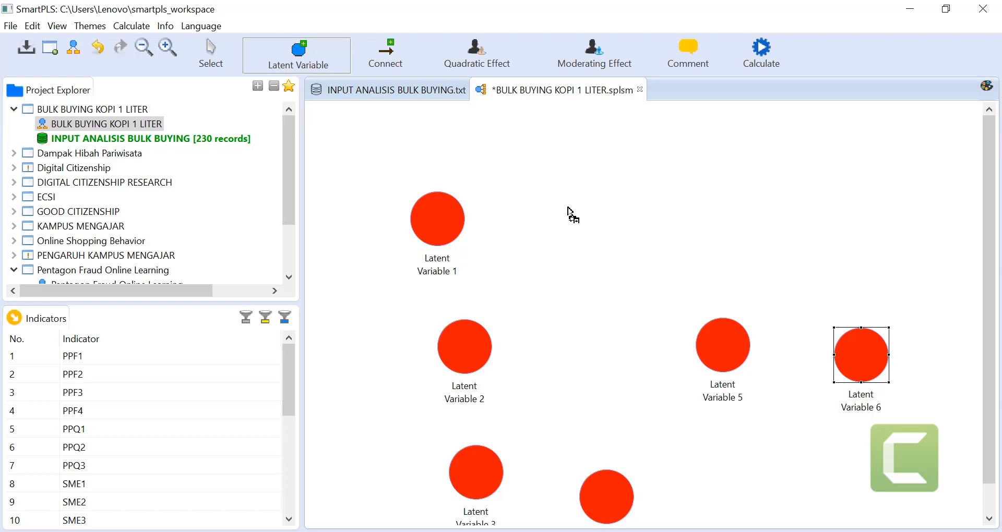
Rearrange the model with Latent Variables 1 to 3 in a staggered column, 4 and 5 further across, and 6 at the far end.
click(211, 50)
click(443, 213)
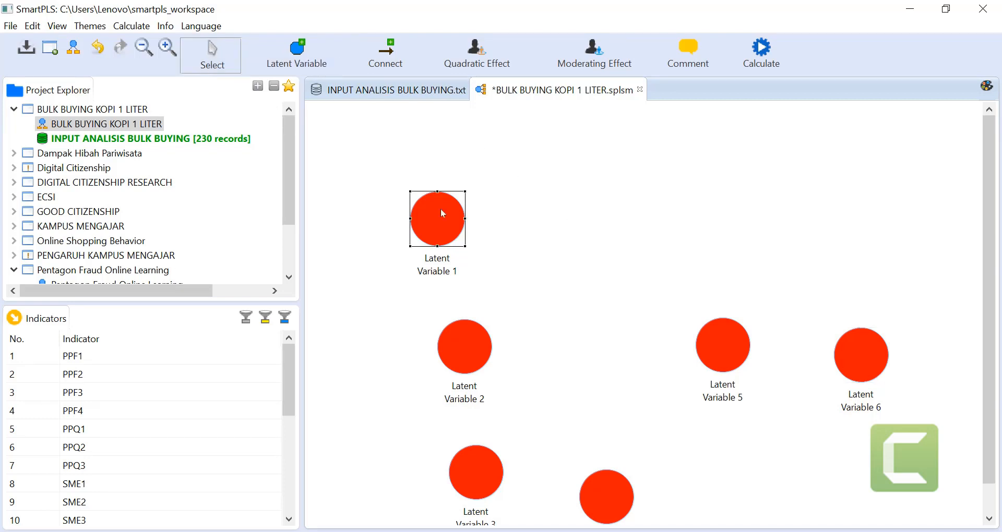
drag(443, 213, 444, 156)
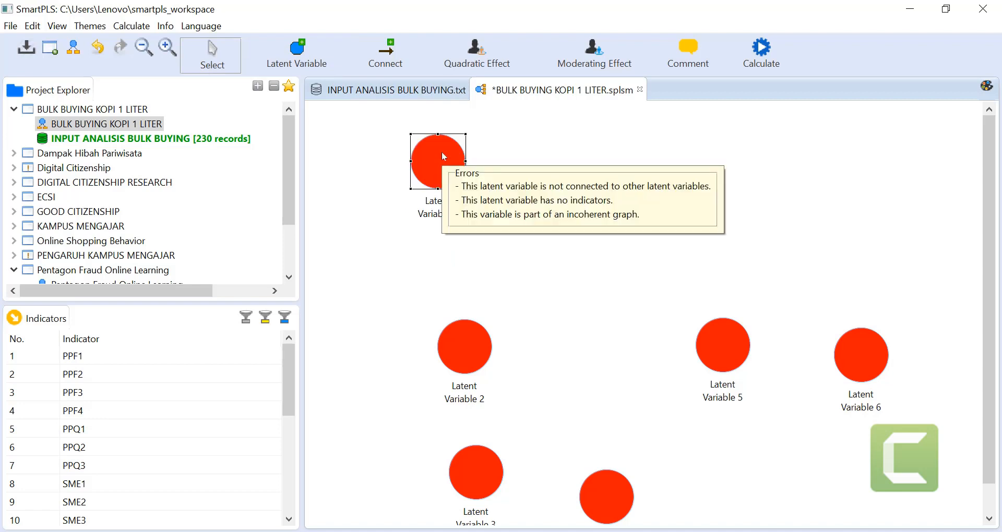
drag(466, 361, 481, 292)
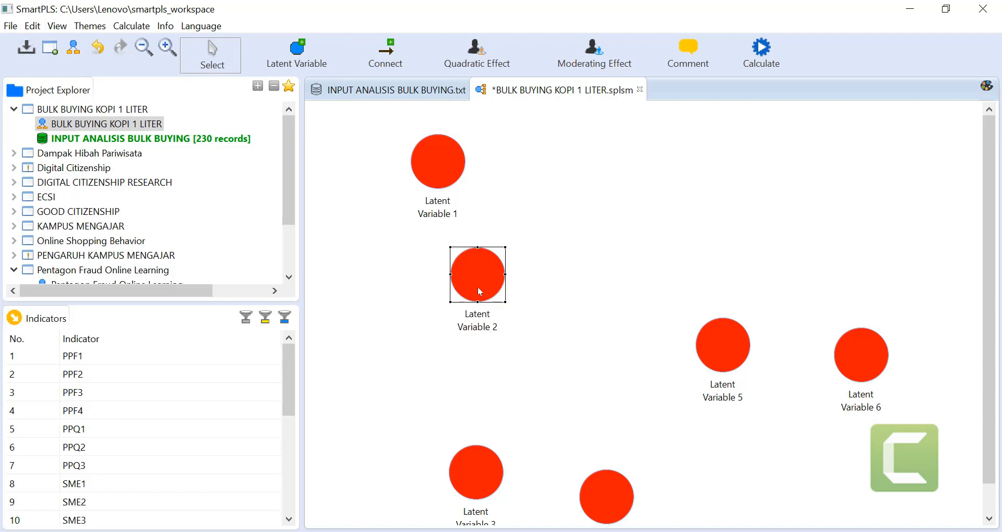
drag(478, 455, 437, 387)
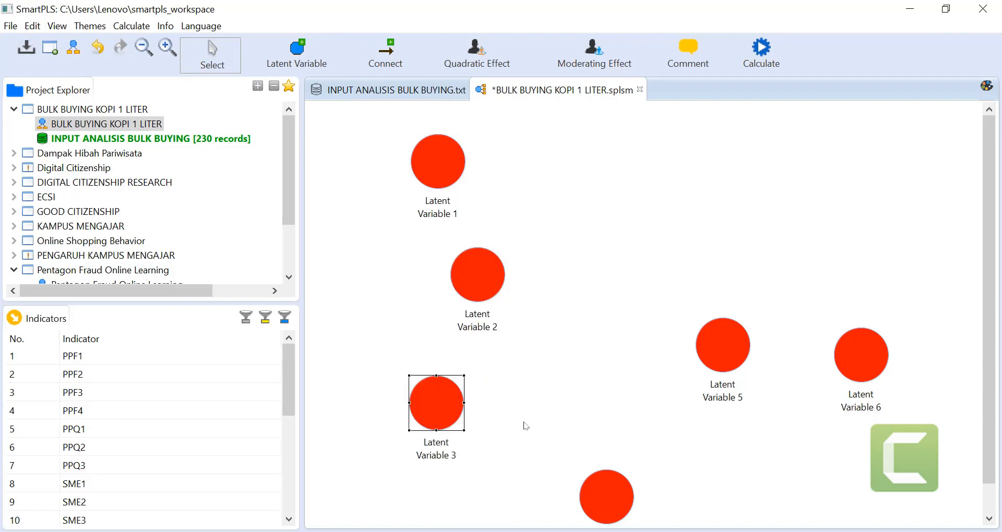
drag(610, 473, 628, 366)
drag(719, 342, 734, 264)
drag(862, 368, 911, 301)
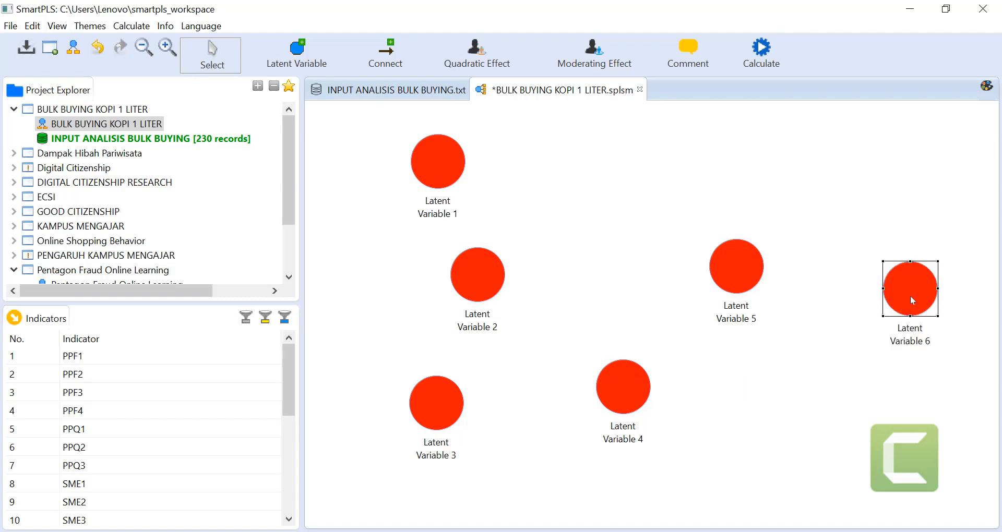
Rename Latent Variable 1 as PERCEIVED PRICE FAIRNESS.
right_click(429, 160)
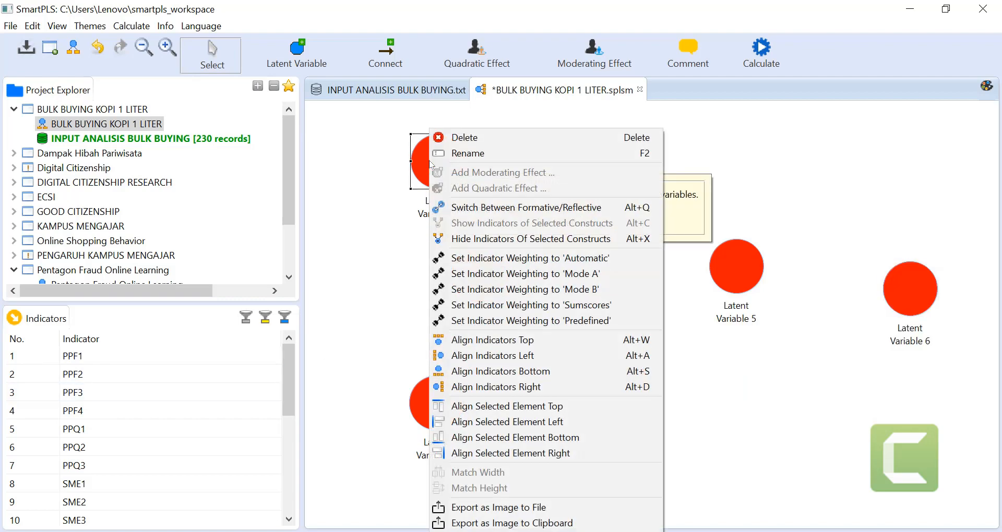
click(469, 153)
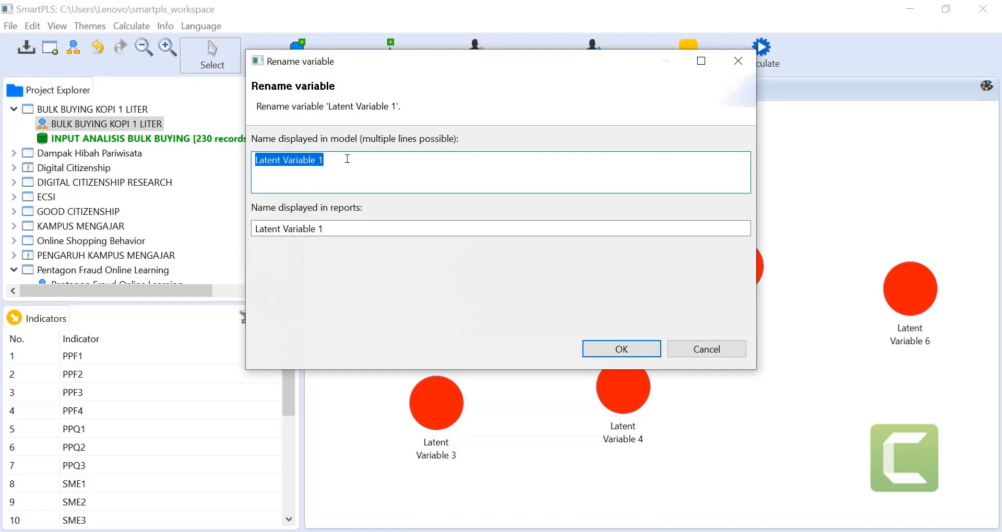
text(PERCEIVE)
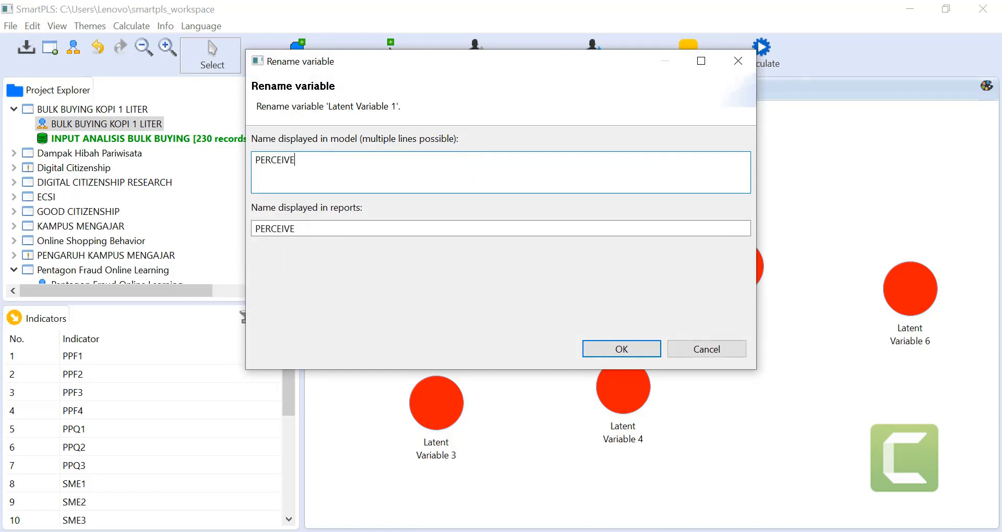
text(D PRICE FAIRNESS)
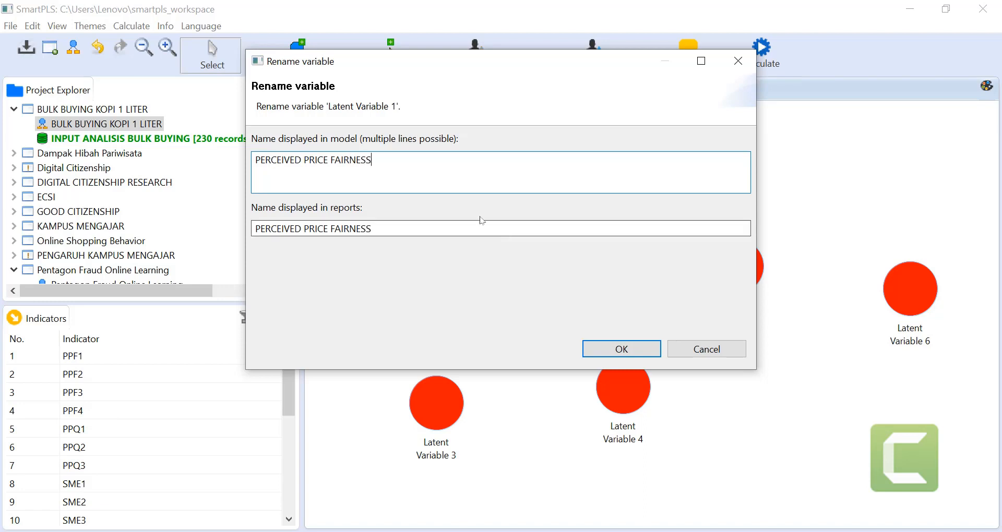
click(625, 352)
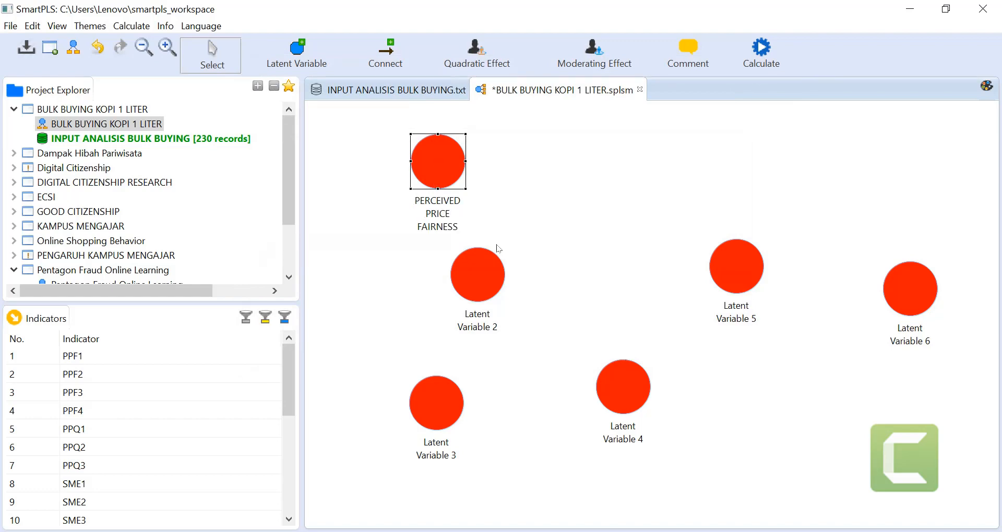
Rename Latent Variable 2 as PERCEIVED PRODUCT QUALITY, checking the name against section 3 of the Google Forms questionnaire.
right_click(474, 271)
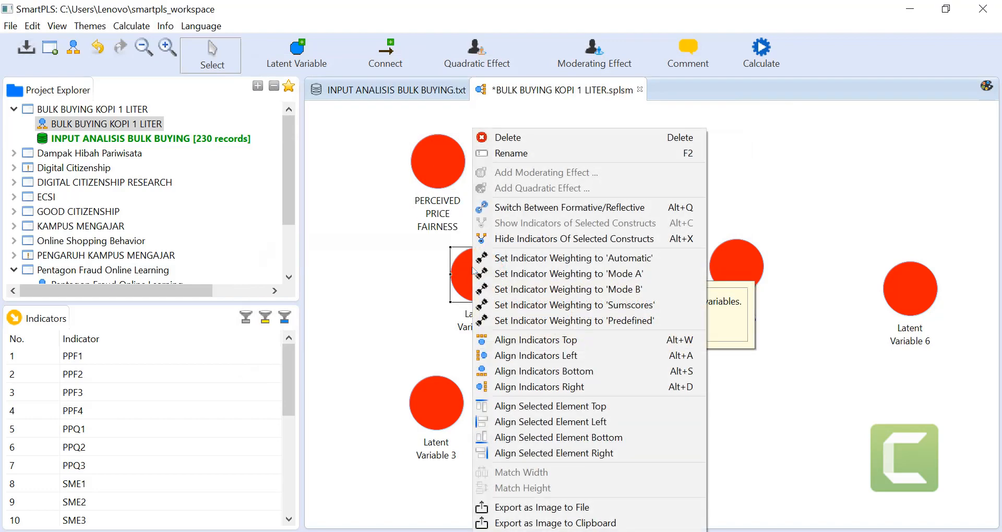
click(517, 152)
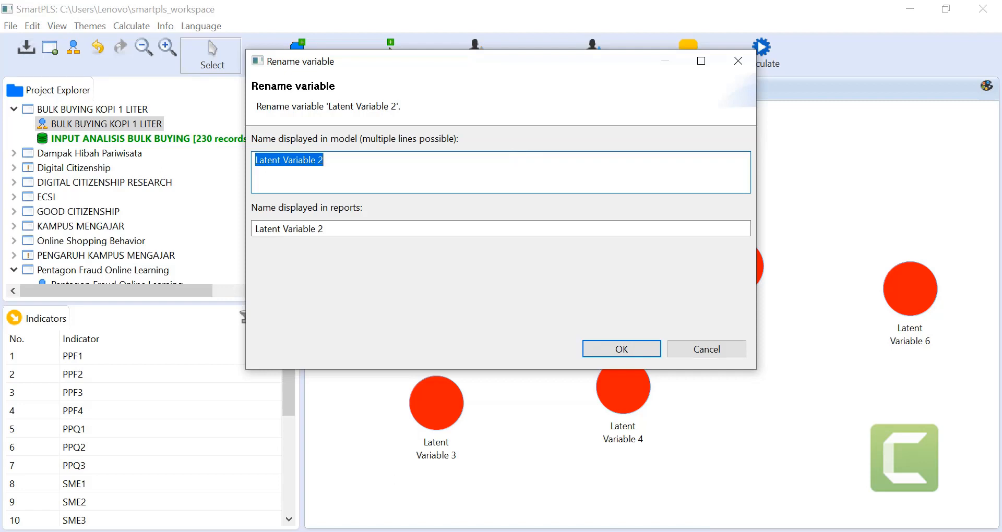
mouse_move(503, 530)
click(465, 485)
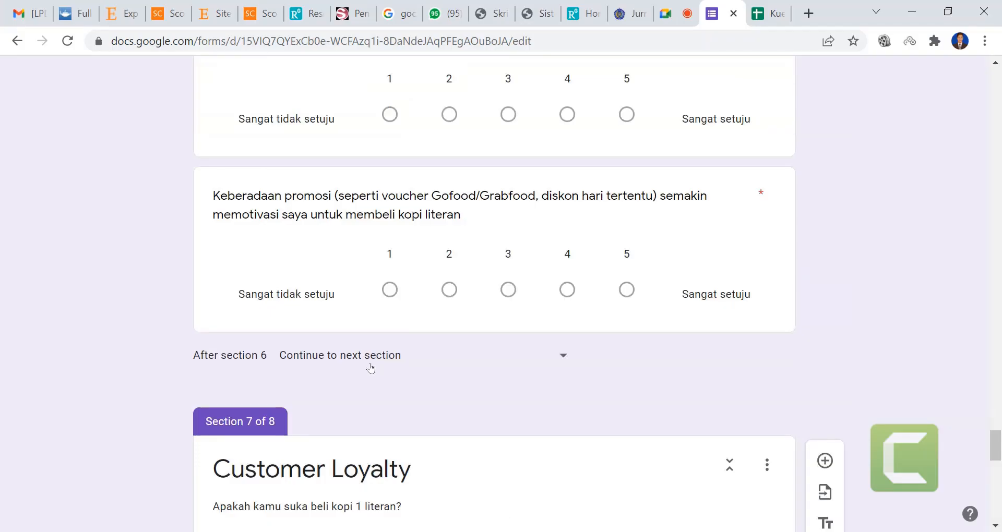
scroll(371, 364, up, 12)
scroll(372, 368, up, 20)
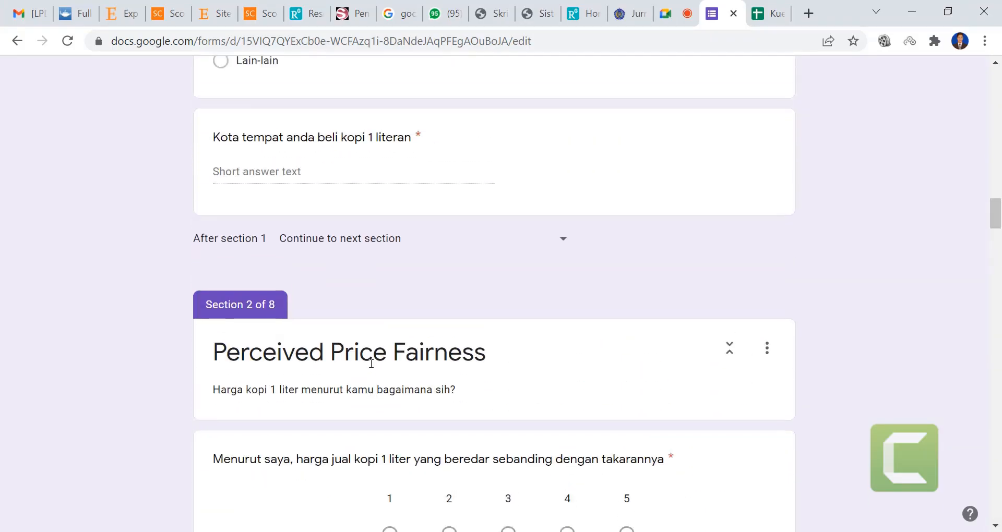
scroll(370, 367, down, 18)
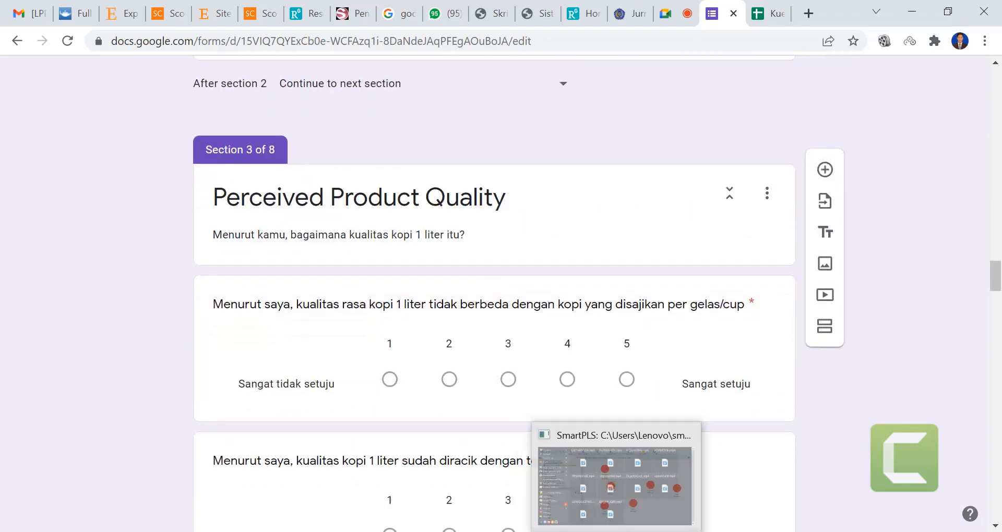
click(615, 531)
text(P)
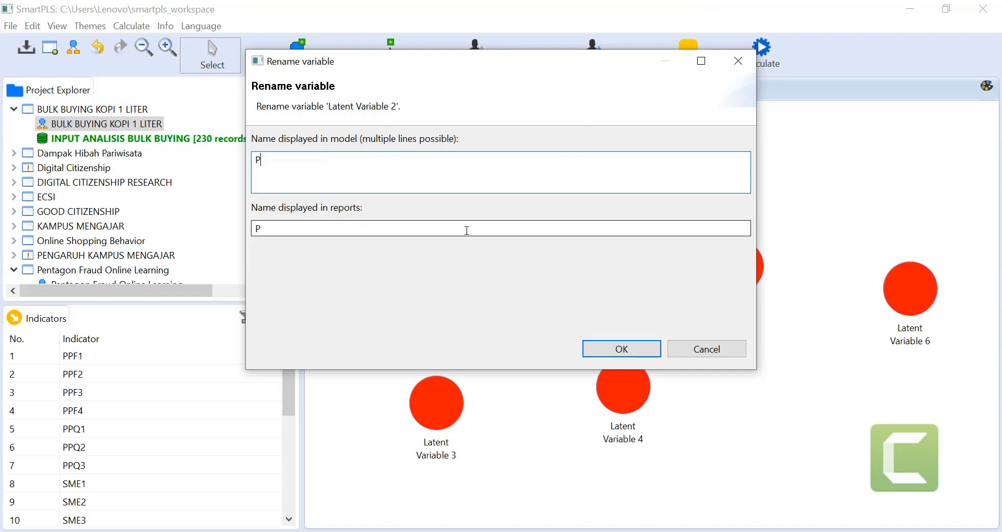
text(ERCEIVED PRODUC)
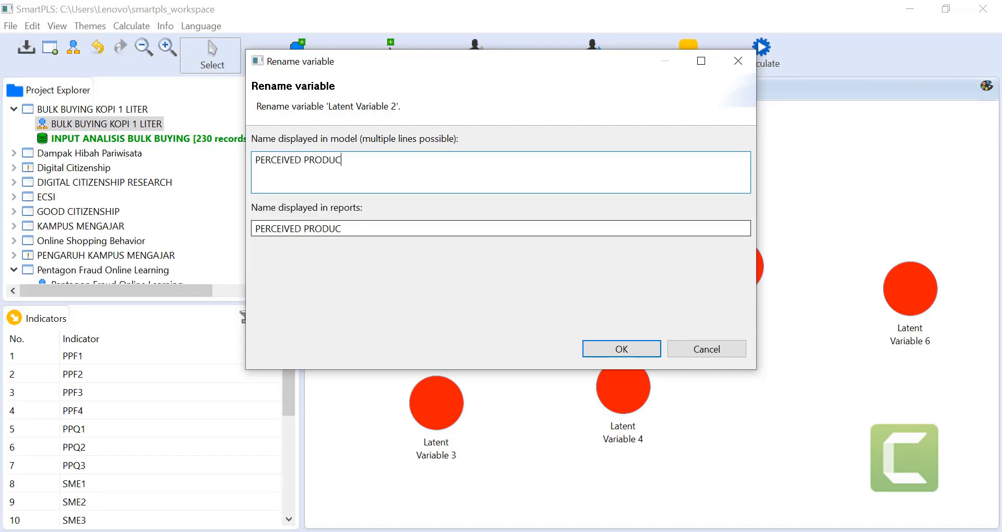
text(T QUALITY)
click(639, 346)
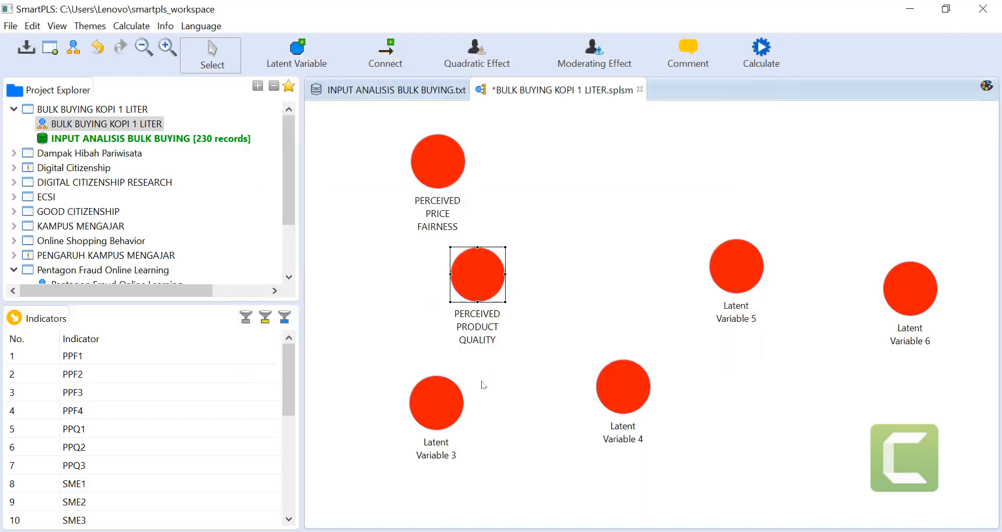
Rename Latent Variable 3 as SOCIAL MEDIA ENGAGEMENT.
right_click(434, 413)
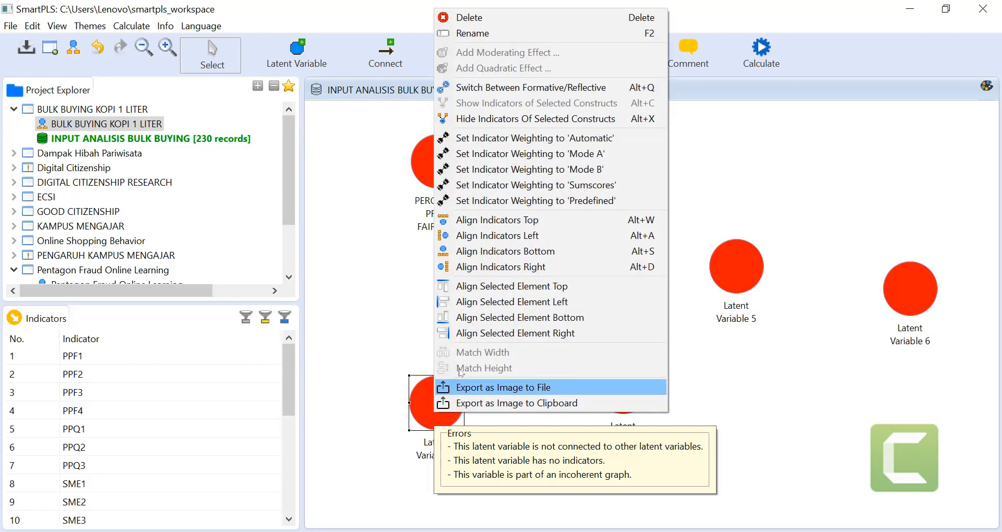
click(483, 36)
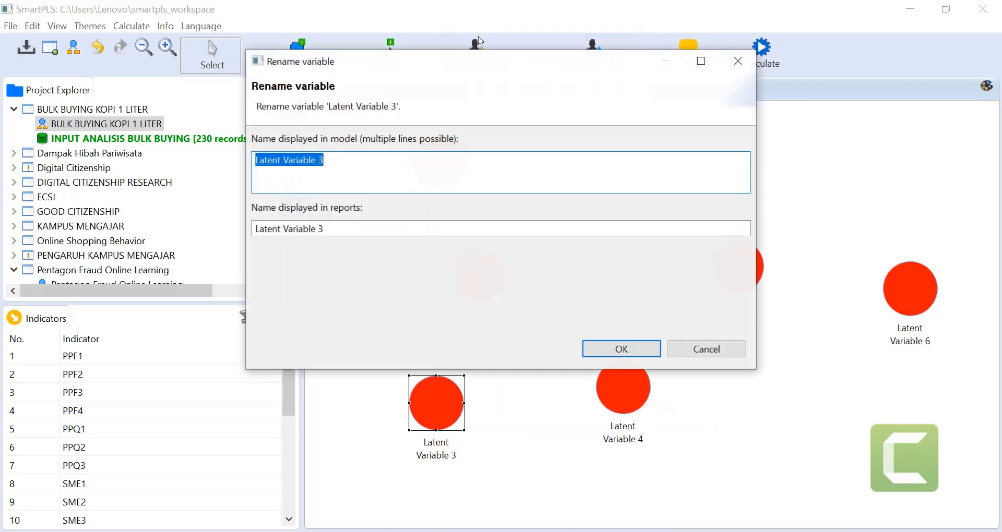
text(SOCIAL ME)
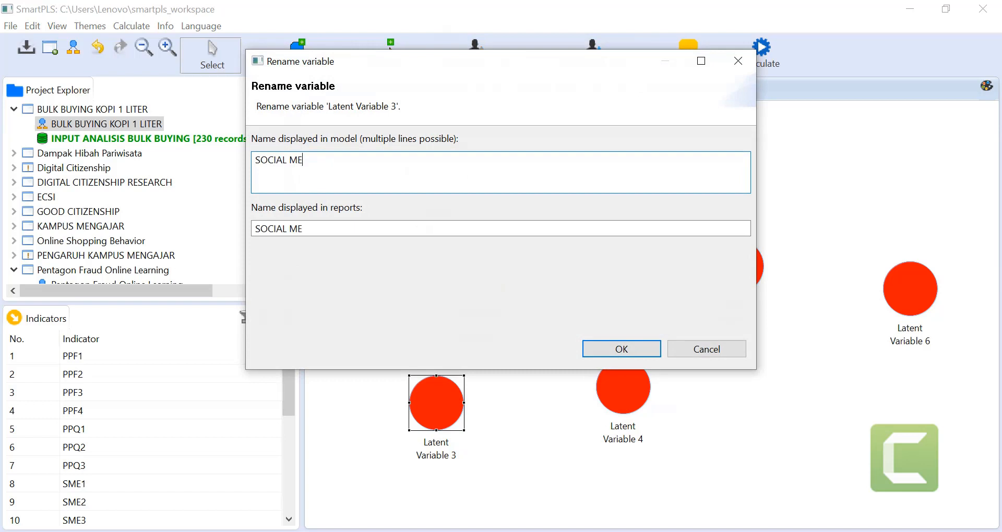
text(DIA ENGAGEMENT)
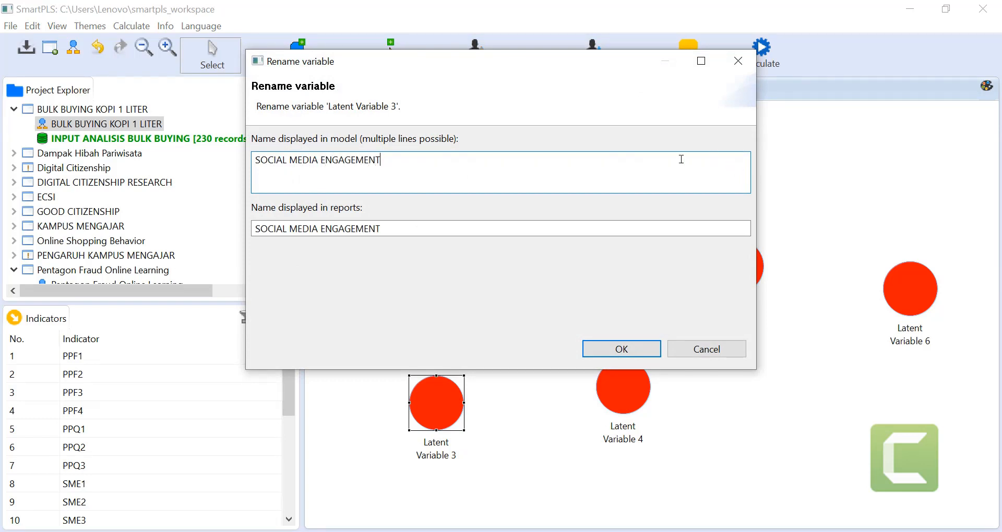
click(595, 350)
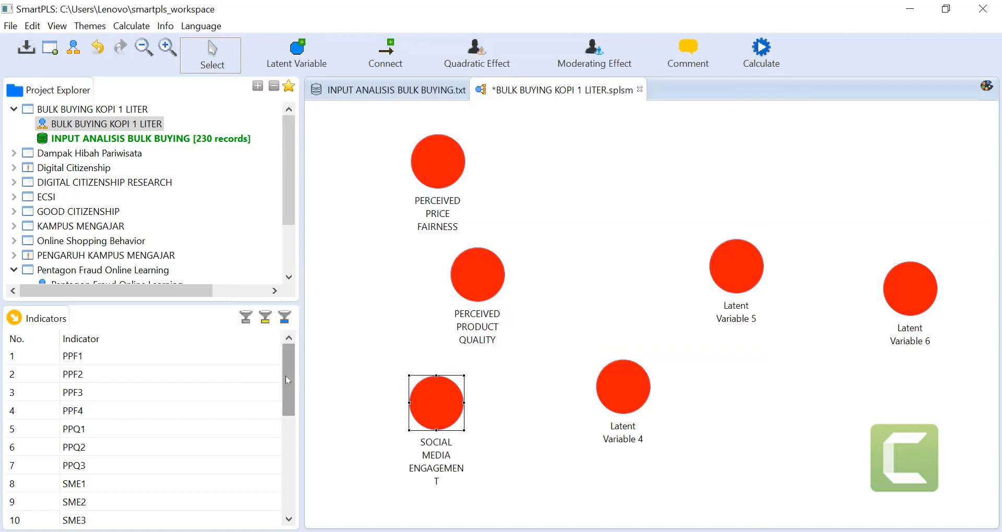
Rename Latent Variable 4 as ATTITUDE TOWARDS BEHAVIOR, checking the ATB codes among the indicators.
drag(286, 376, 290, 413)
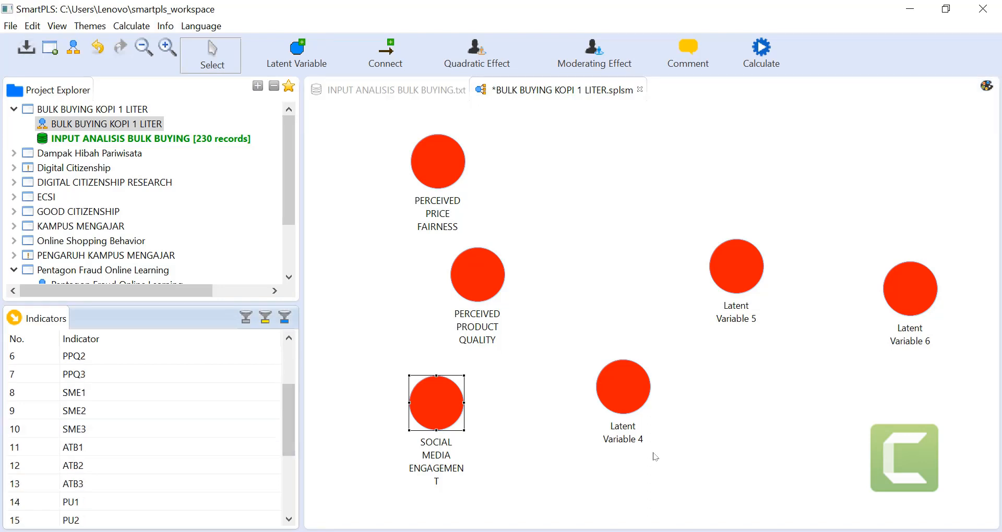
right_click(626, 399)
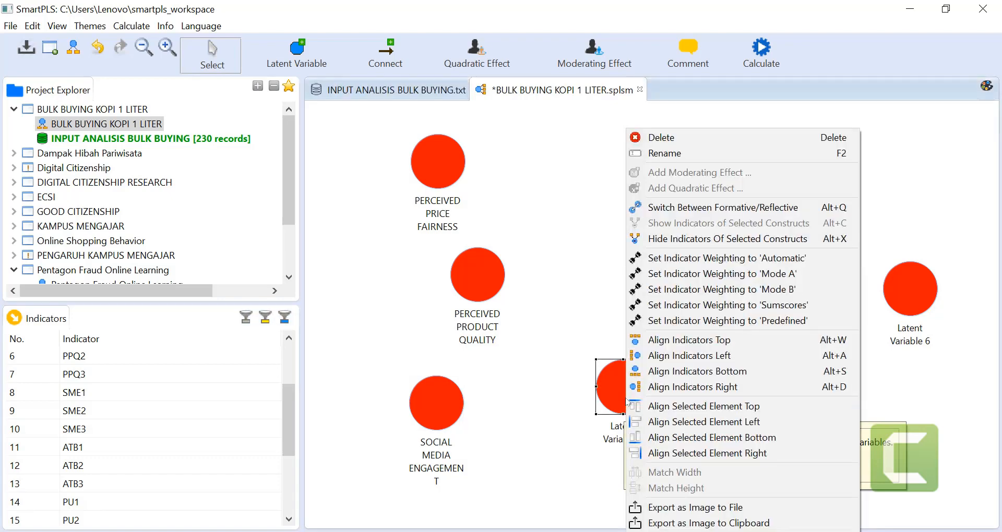
click(661, 157)
text(ATTITUDE TO)
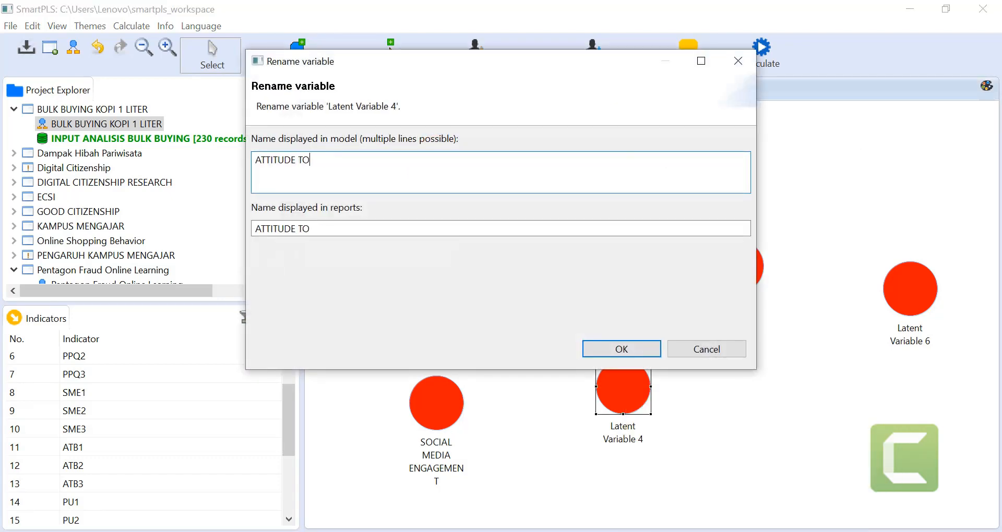
text(WARDS BEHAVIR)
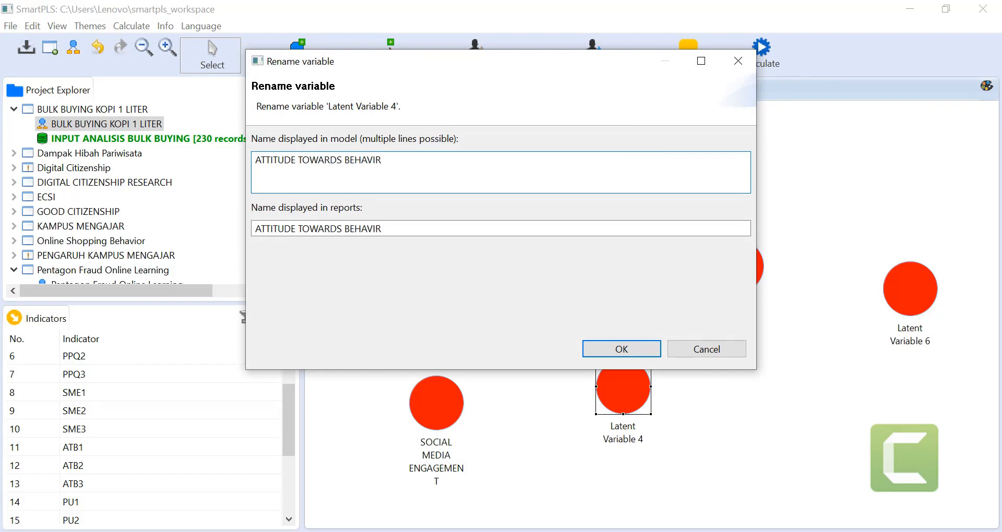
key(BackSpace)
text(OR)
key(Return)
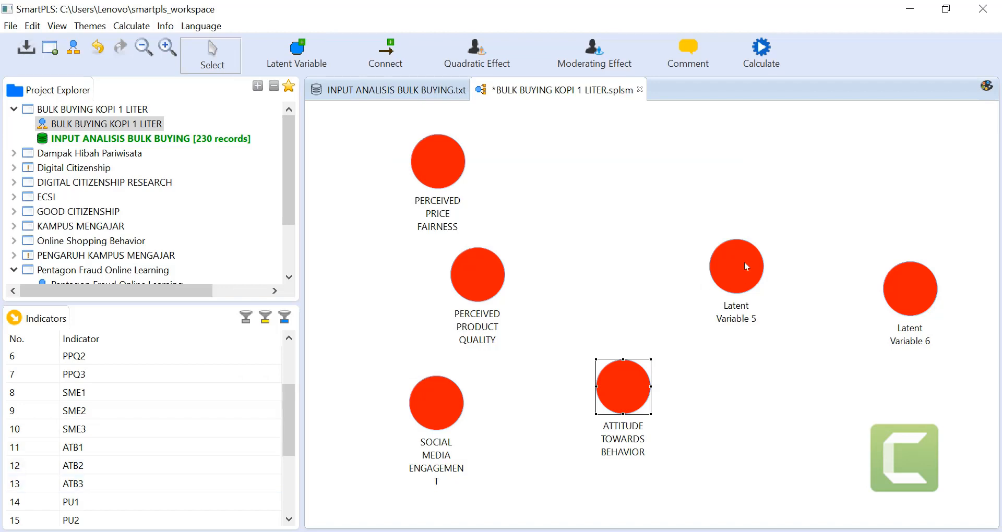
Rename Latent Variable 5 as PURCHASE INTENTION, checking the PU codes among the indicators.
mouse_move(744, 261)
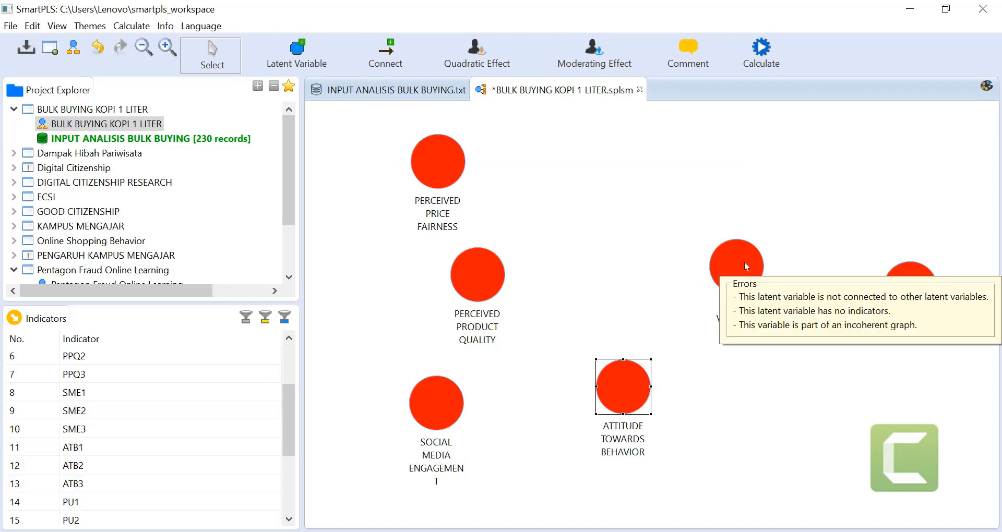
scroll(150, 424, down, 2)
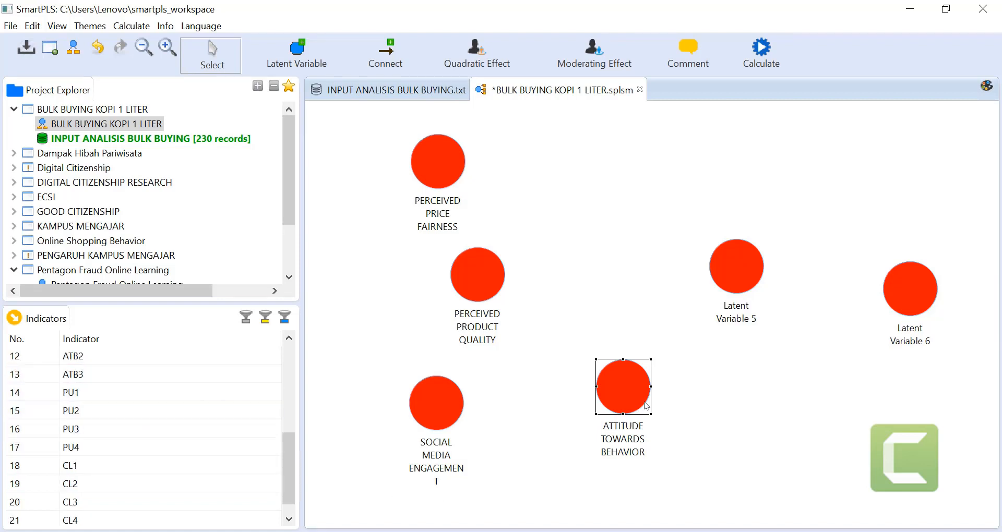
click(738, 262)
right_click(737, 258)
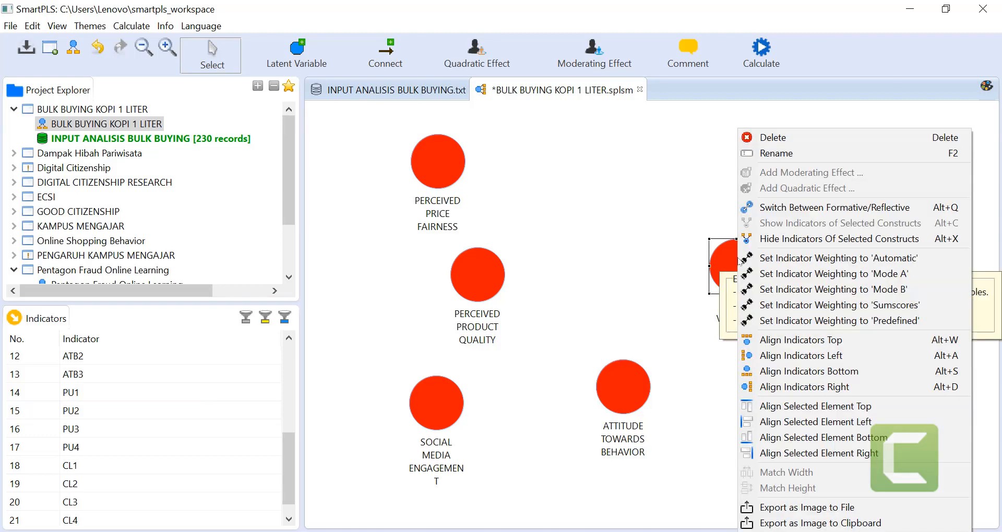
click(780, 155)
text(PUR)
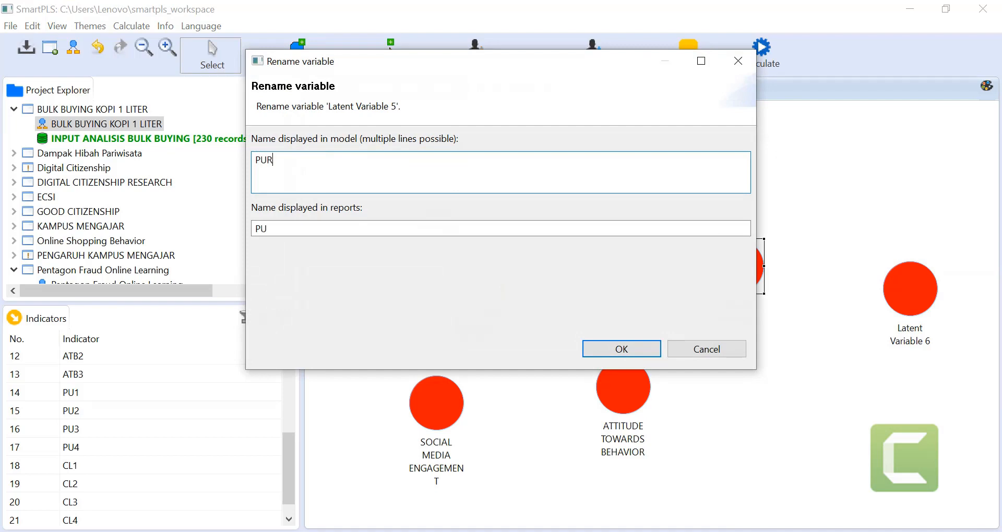
text(CHASE IN)
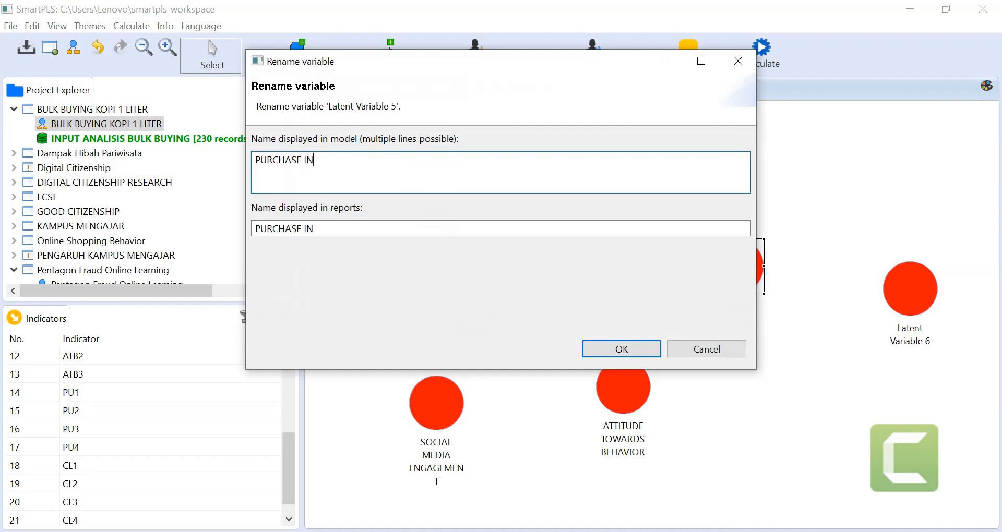
text(TENTION)
click(594, 350)
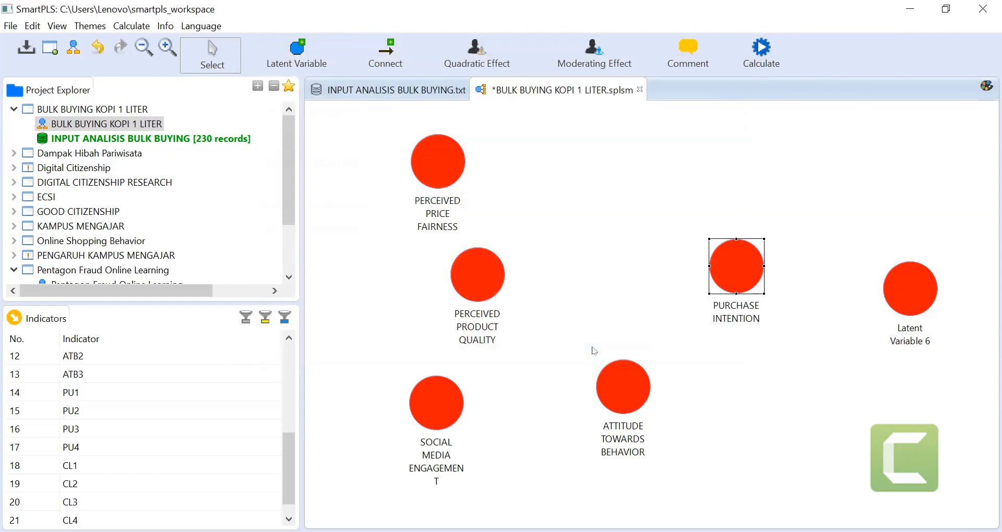
Rename Latent Variable 6 as CUSTOMER LOYALTY.
right_click(904, 303)
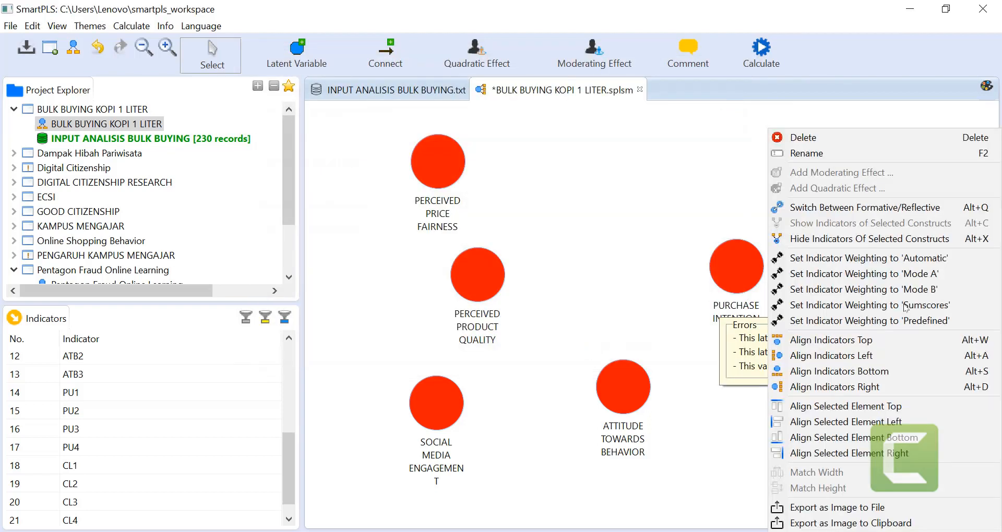
click(808, 153)
text(CURTOMER)
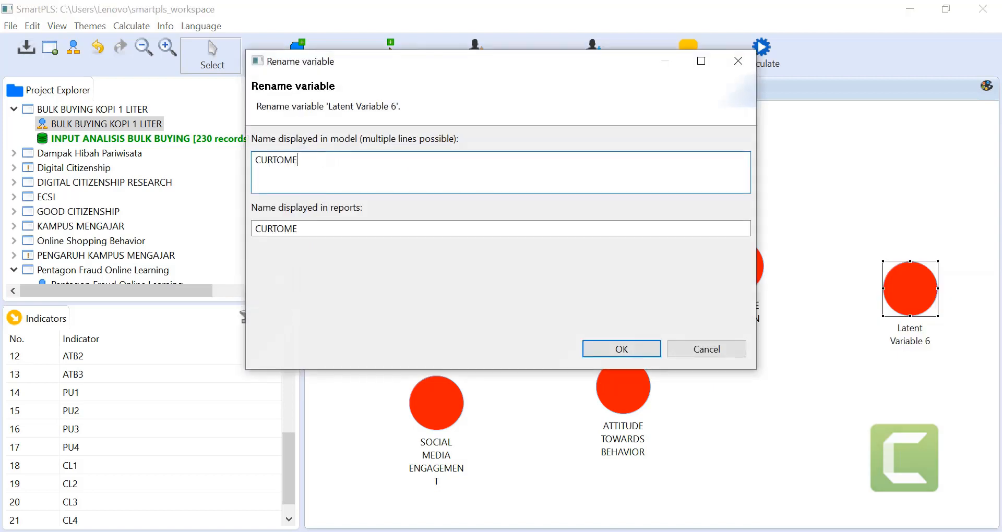
key(BackSpace)
key(BackSpace)
key(BackSpace)
key(BackSpace)
key(BackSpace)
key(BackSpace)
text(STOMER LOYALTY)
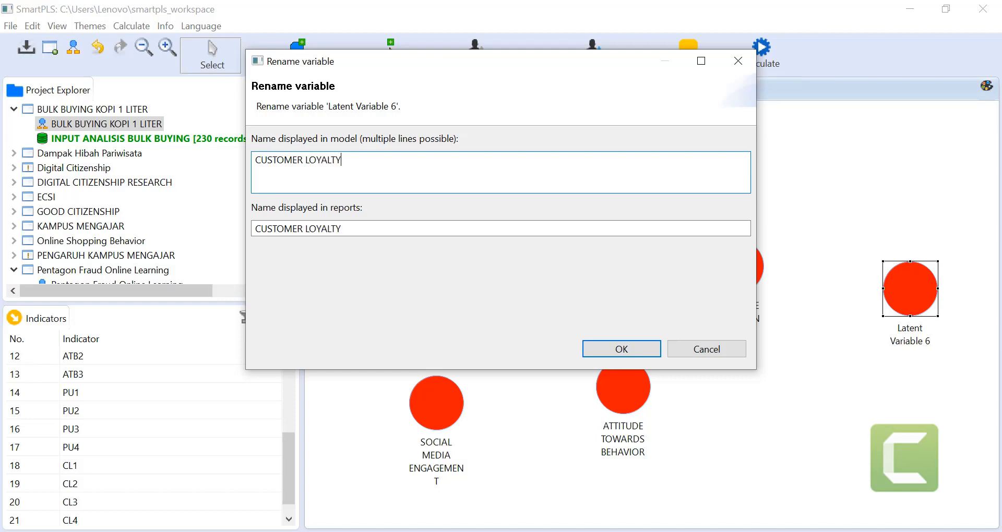
click(626, 349)
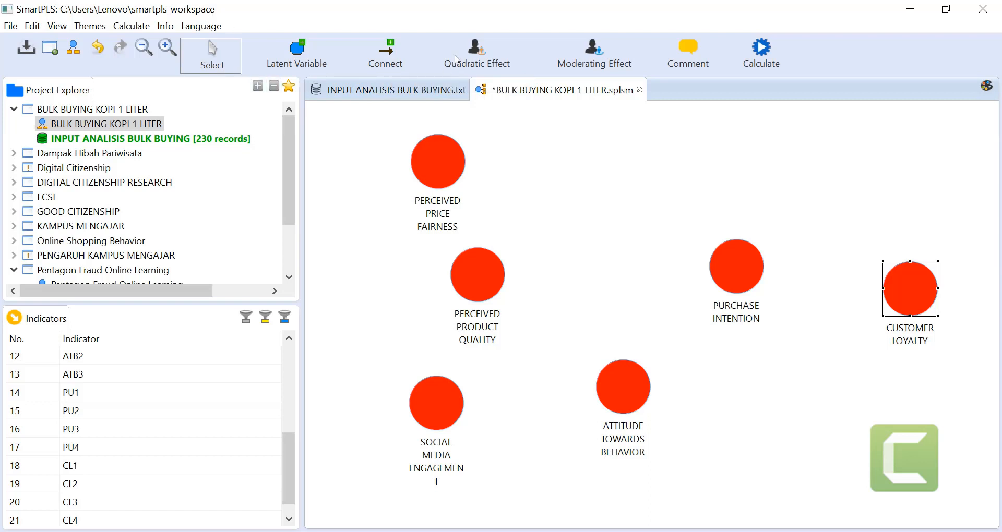
Connect PERCEIVED PRICE FAIRNESS, PERCEIVED PRODUCT QUALITY, SOCIAL MEDIA ENGAGEMENT and ATTITUDE TOWARDS BEHAVIOR each to PURCHASE INTENTION.
click(385, 55)
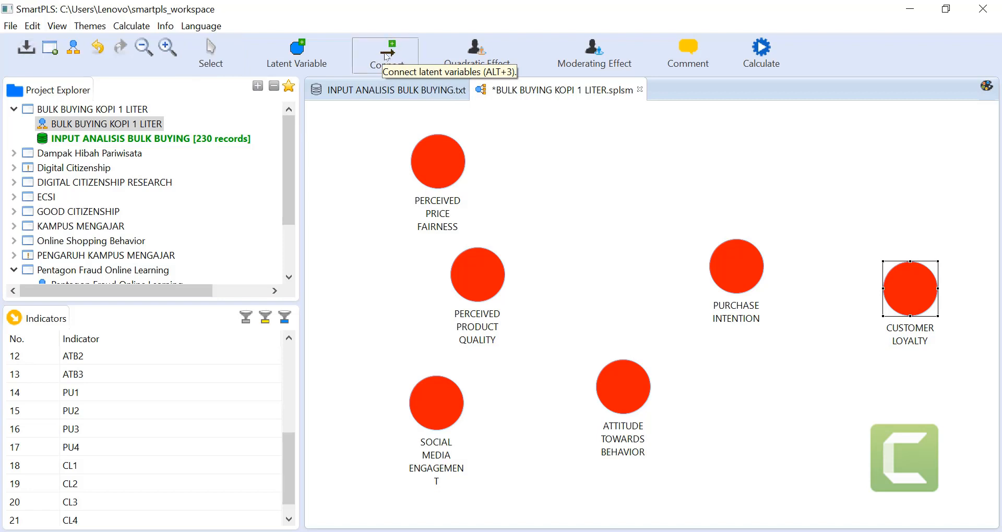
click(440, 164)
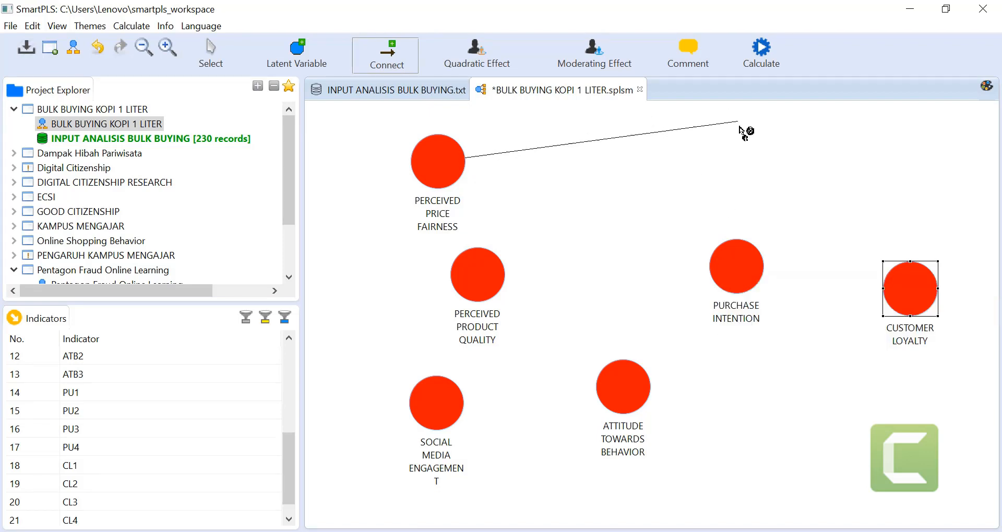
click(740, 283)
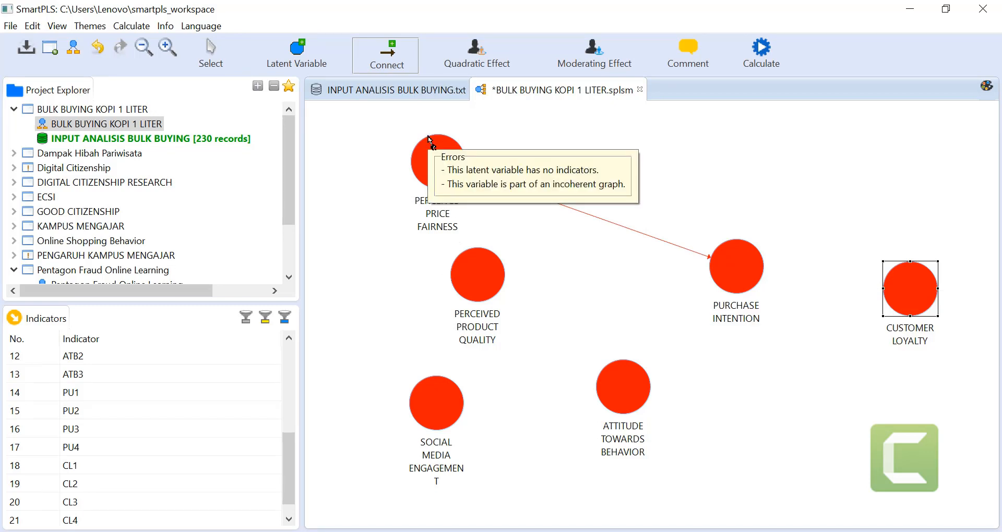
click(504, 271)
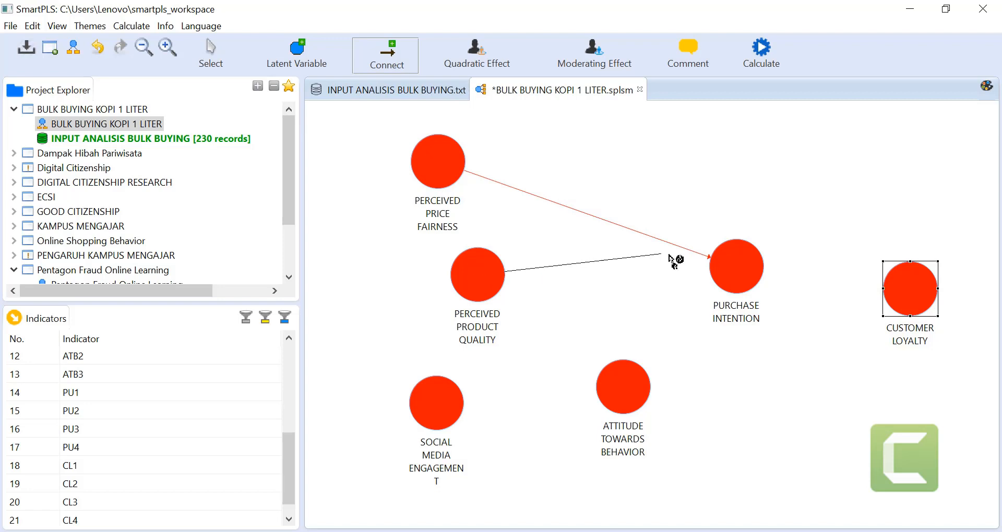
click(715, 273)
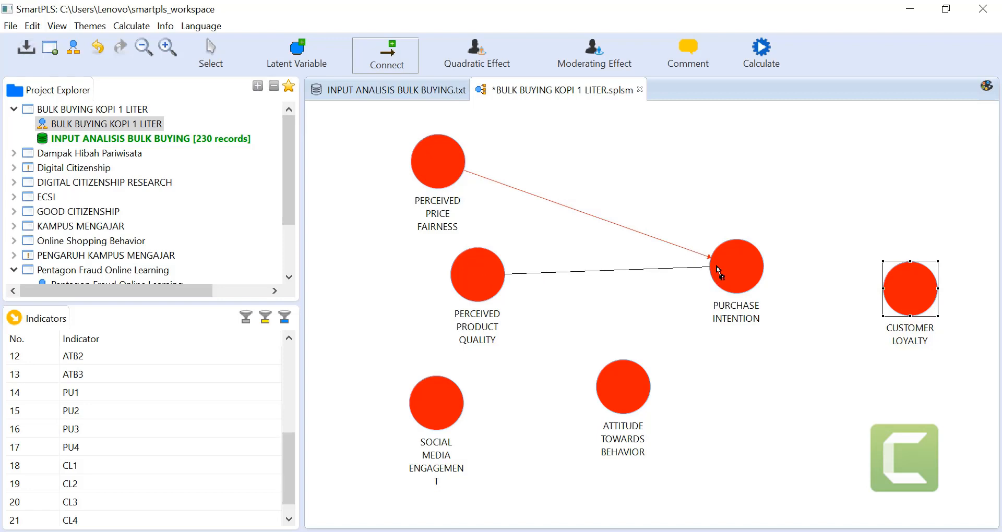
click(440, 404)
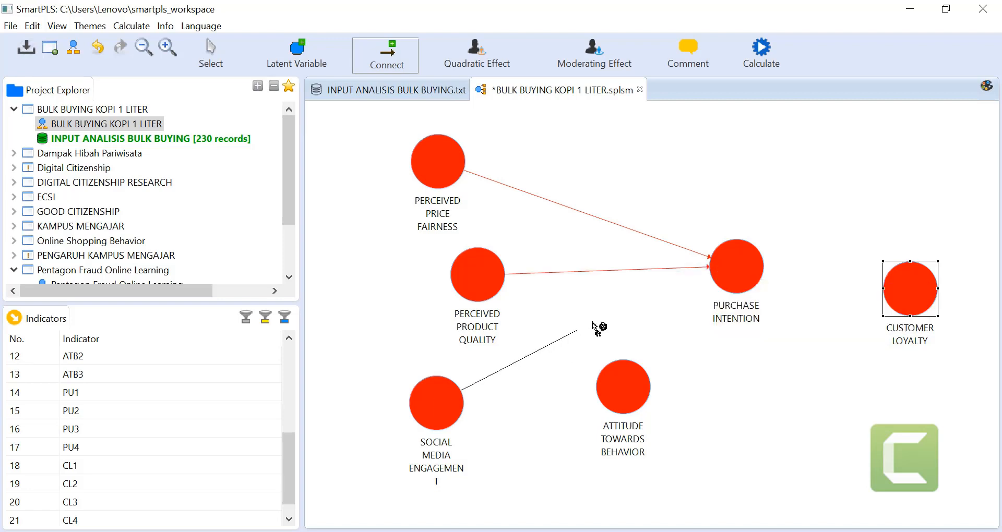
click(717, 278)
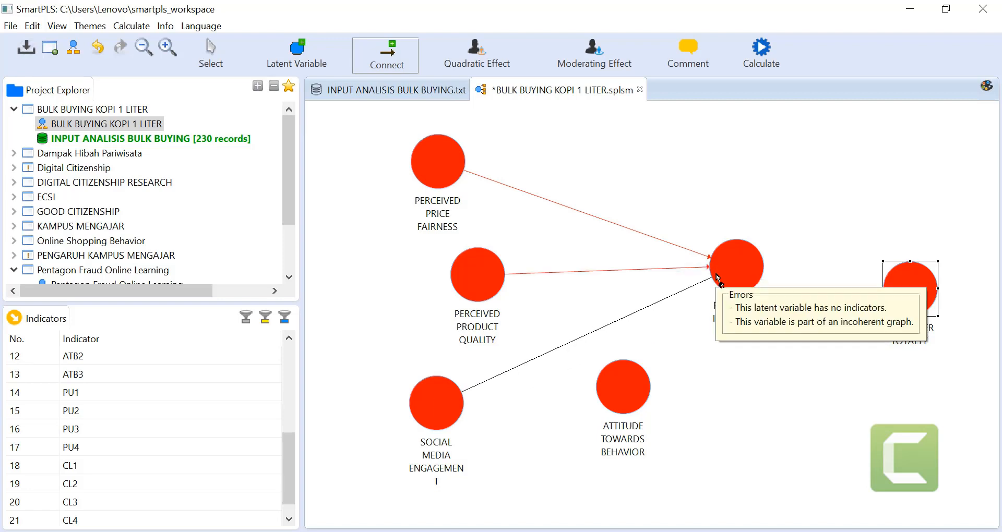
click(634, 376)
click(733, 286)
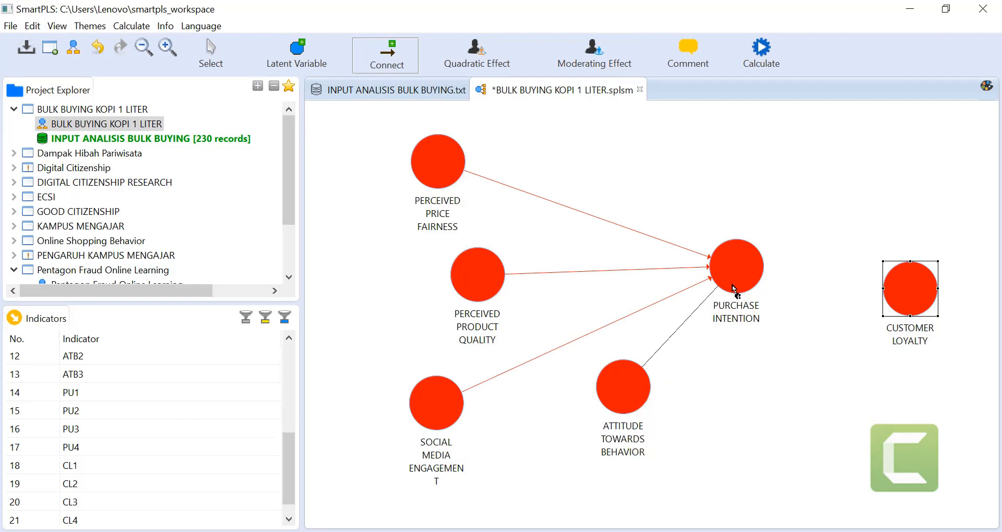
Connect PURCHASE INTENTION to CUSTOMER LOYALTY and move CUSTOMER LOYALTY closer, nearly level with PURCHASE INTENTION.
click(757, 270)
click(887, 287)
key(Escape)
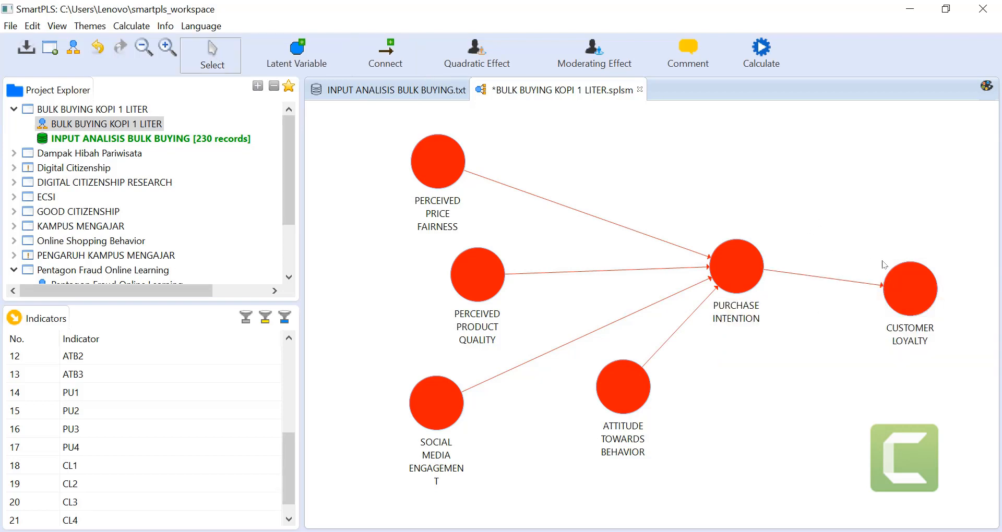
drag(906, 287, 879, 261)
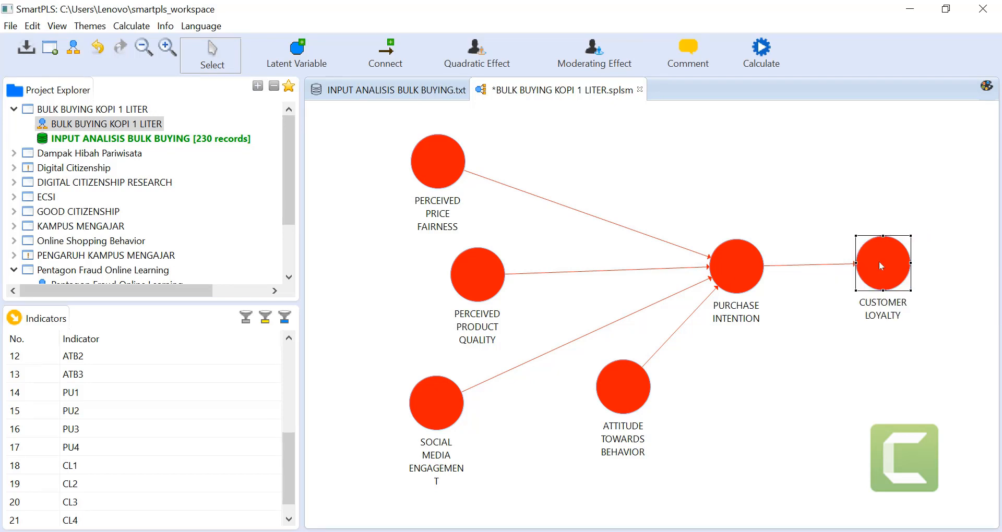
click(836, 362)
Assign indicators PPF1 to PPF4 to the PERCEIVED PRICE FAIRNESS construct.
scroll(273, 373, up, 4)
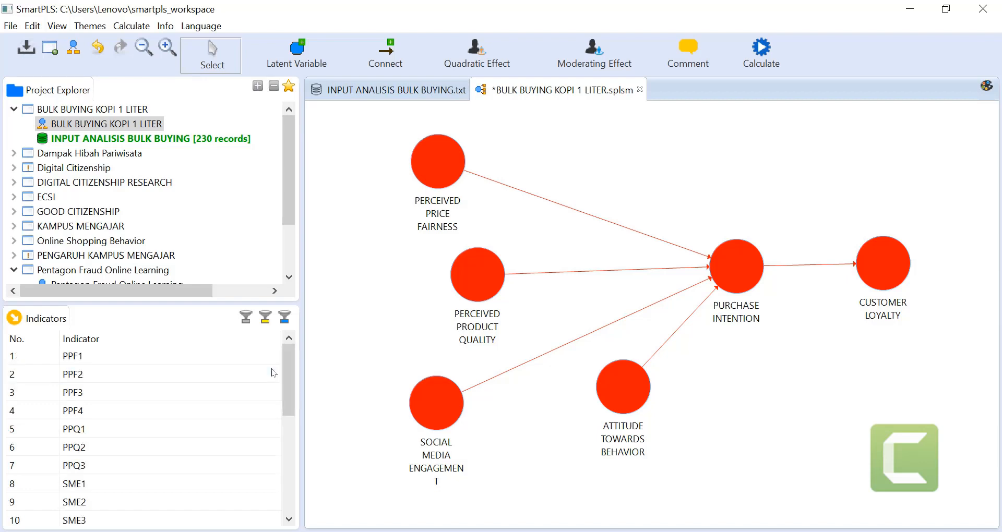
click(109, 357)
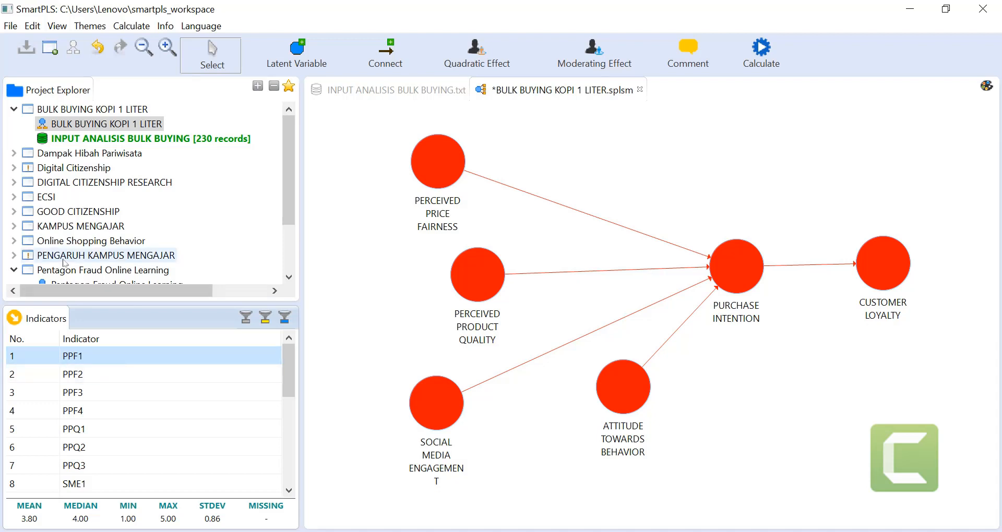
key(shift+Down)
key(shift+Down)
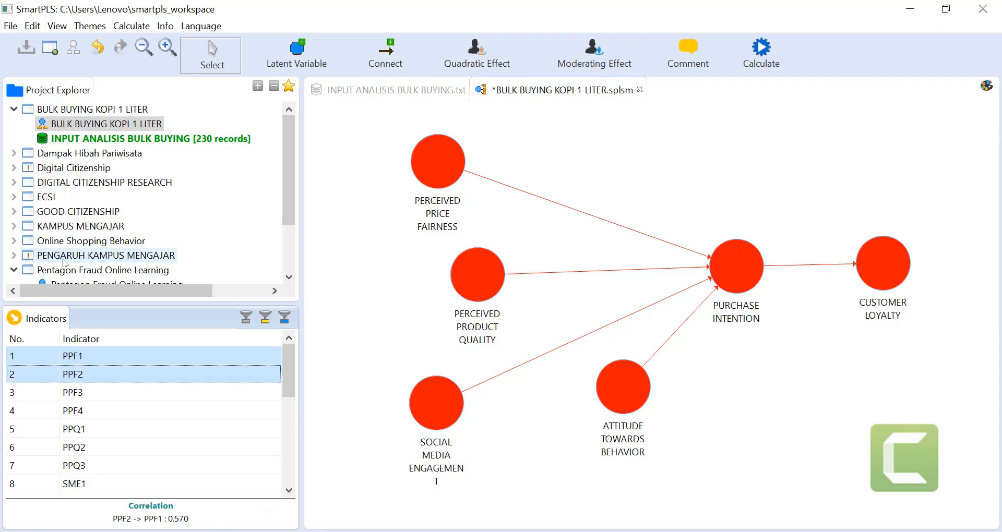
key(Down)
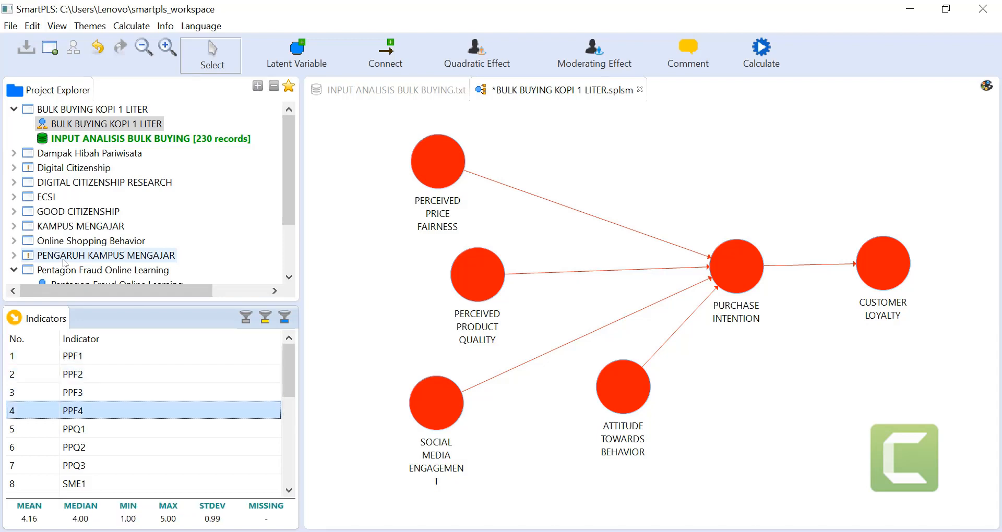
click(80, 358)
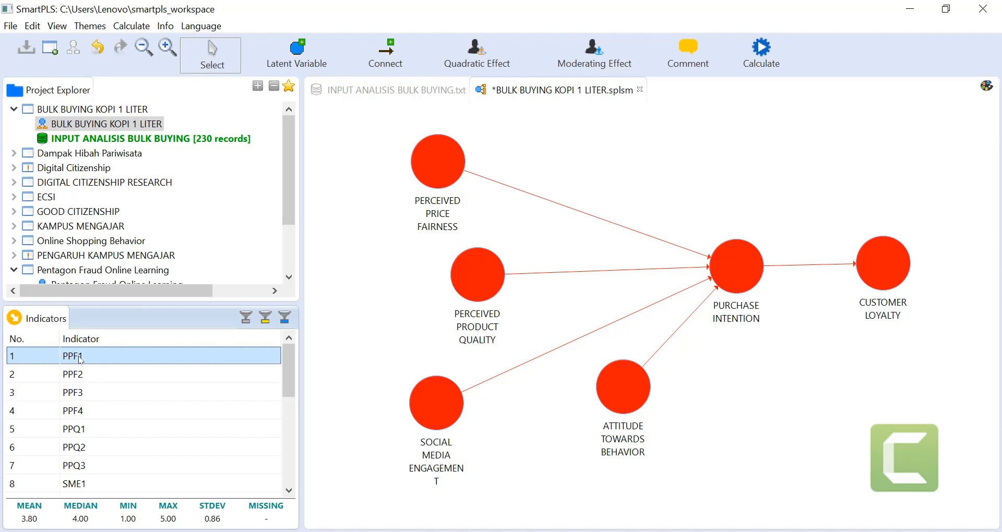
key(shift+Down)
key(shift+Down)
key(shift+Down)
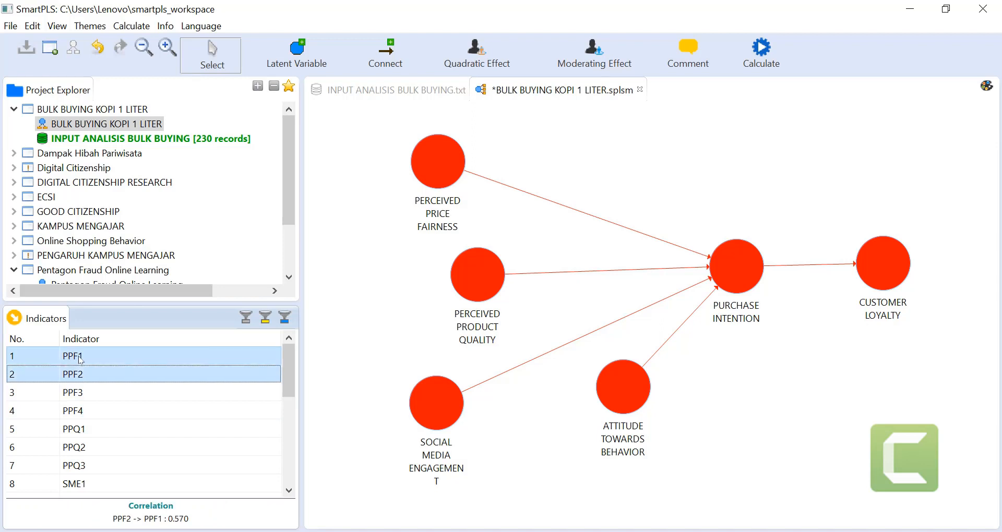
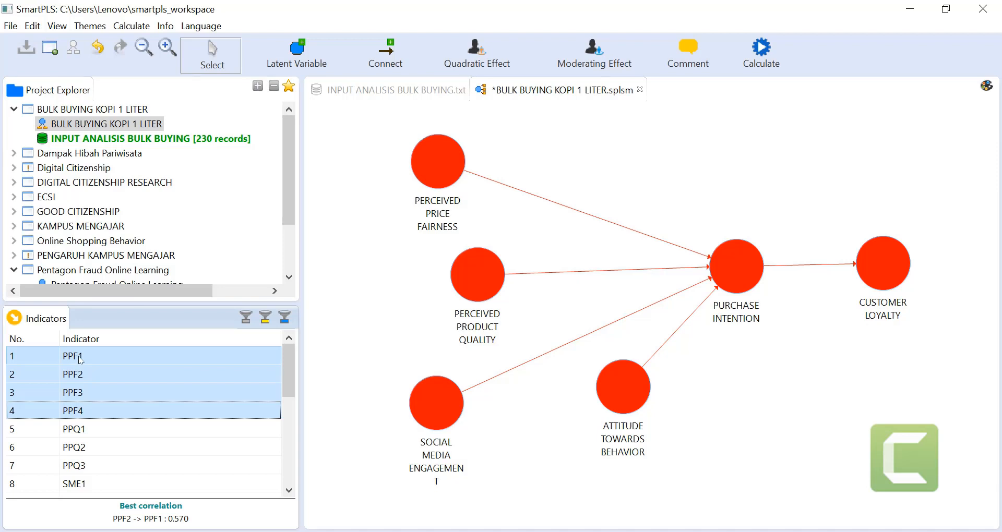
drag(81, 360, 436, 160)
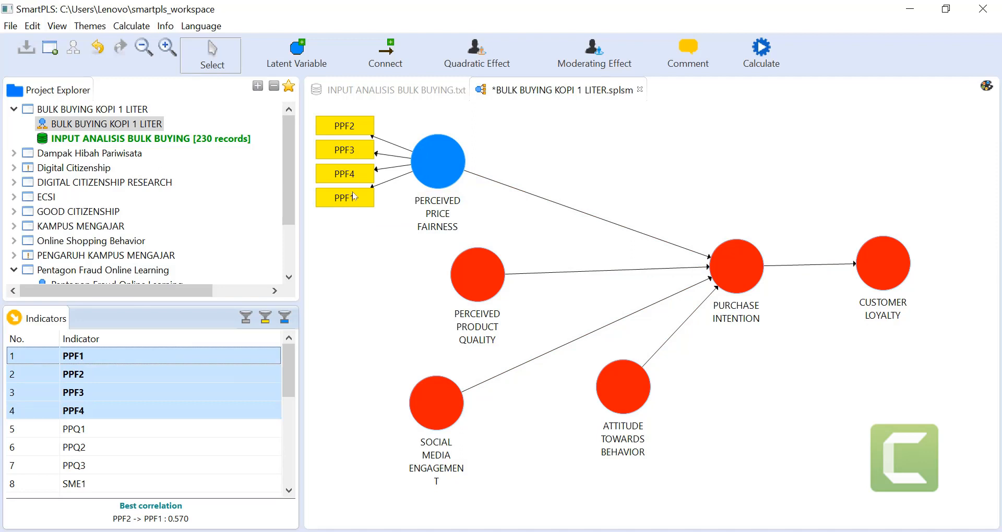
Assign indicators PPQ1, PPQ2 and PPQ3 to the PERCEIVED PRODUCT QUALITY construct.
click(71, 434)
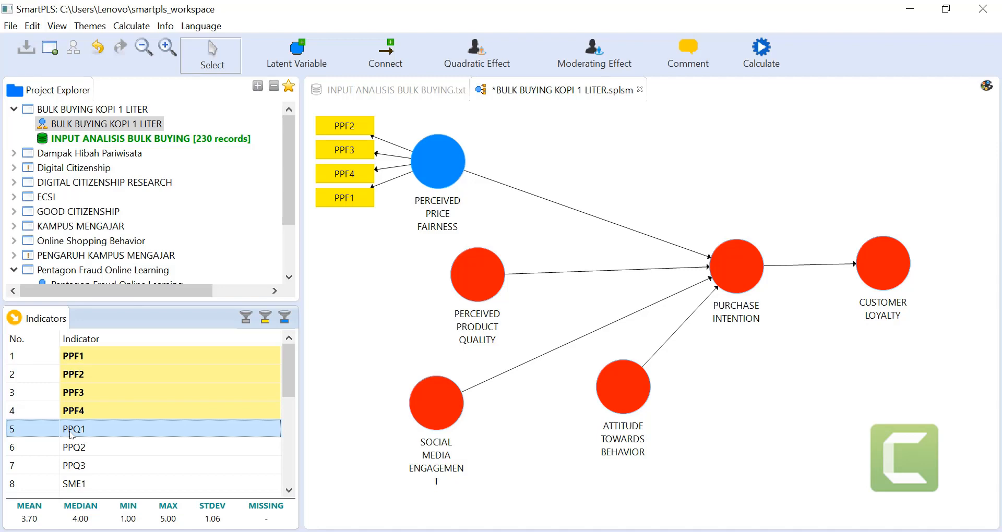
key(shift+Down)
key(shift+Down)
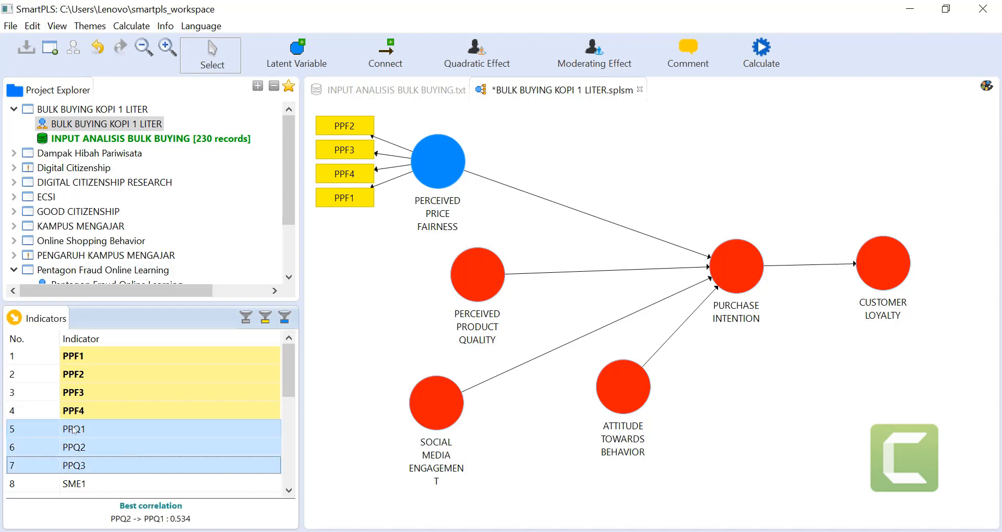
drag(72, 434, 478, 277)
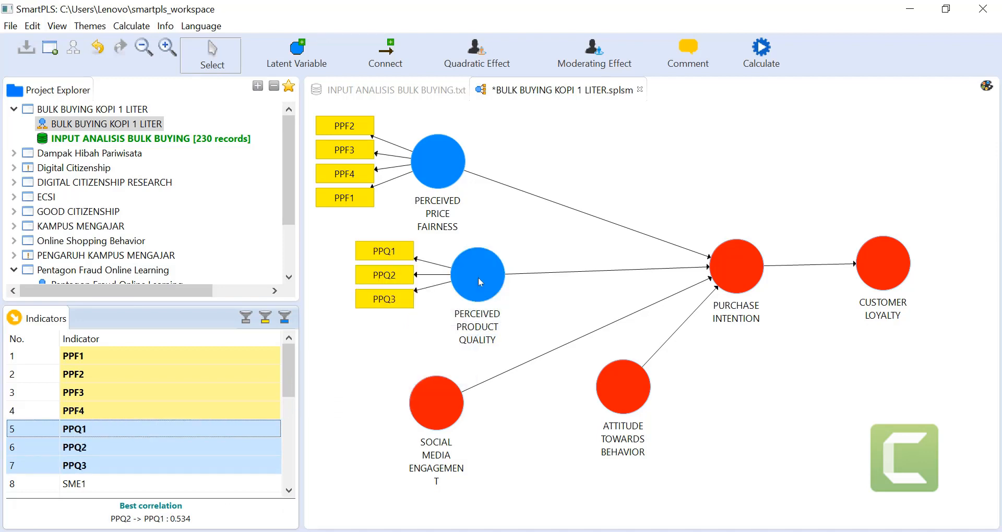
Assign indicators SME1, SME2 and SME3 to the SOCIAL MEDIA ENGAGEMENT construct.
scroll(206, 441, down, 1)
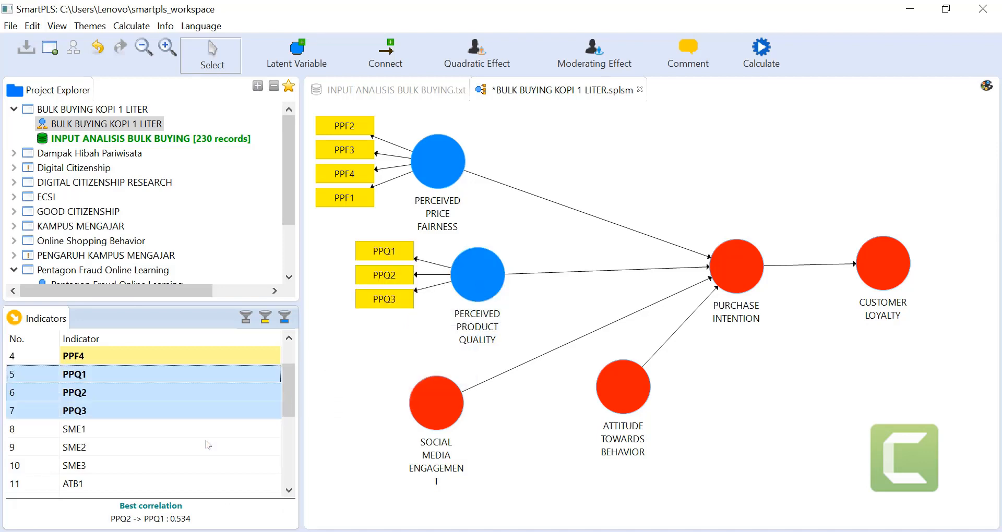
click(79, 429)
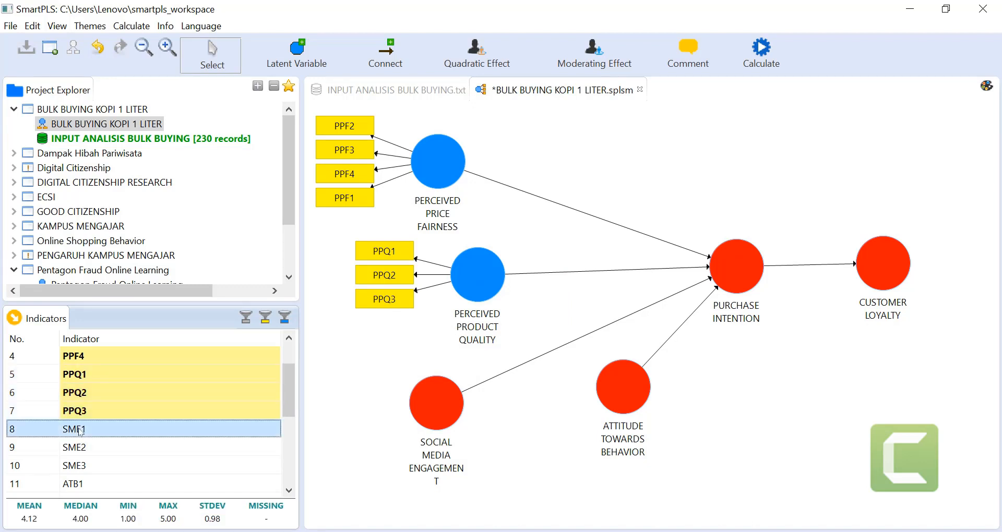
key(shift+Down)
key(shift+Down)
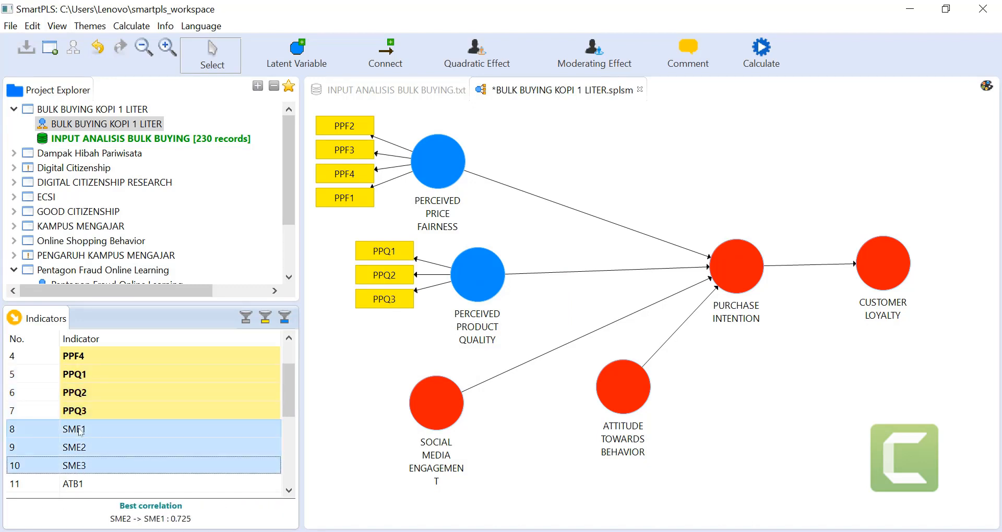
drag(80, 431, 441, 406)
Assign indicators ATB1, ATB2 and ATB3 to the ATTITUDE TOWARDS BEHAVIOR construct.
click(90, 485)
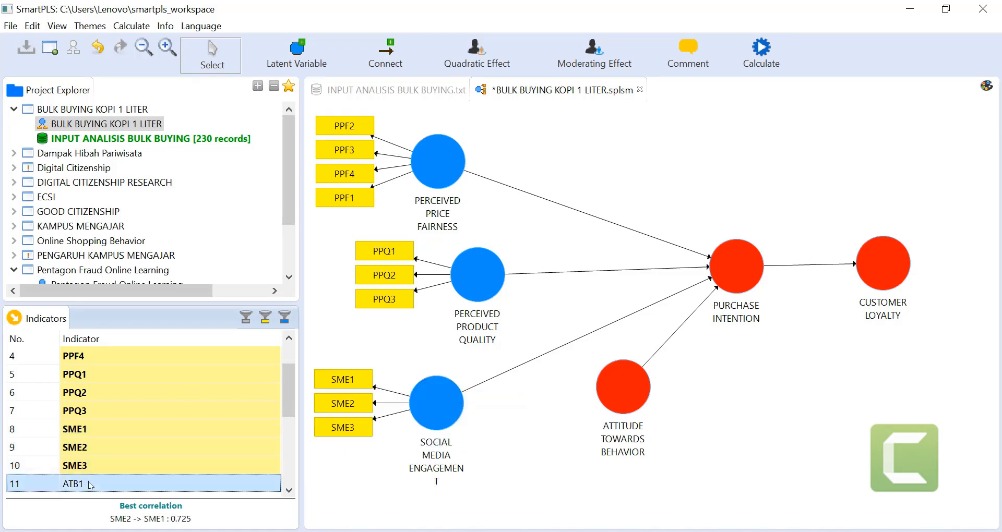
scroll(91, 485, down, 3)
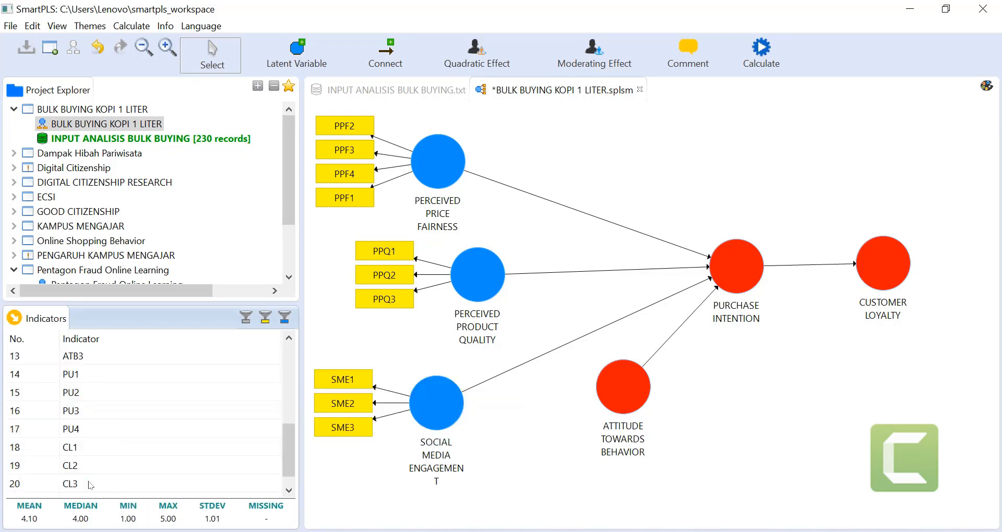
key(Down)
key(shift+Down)
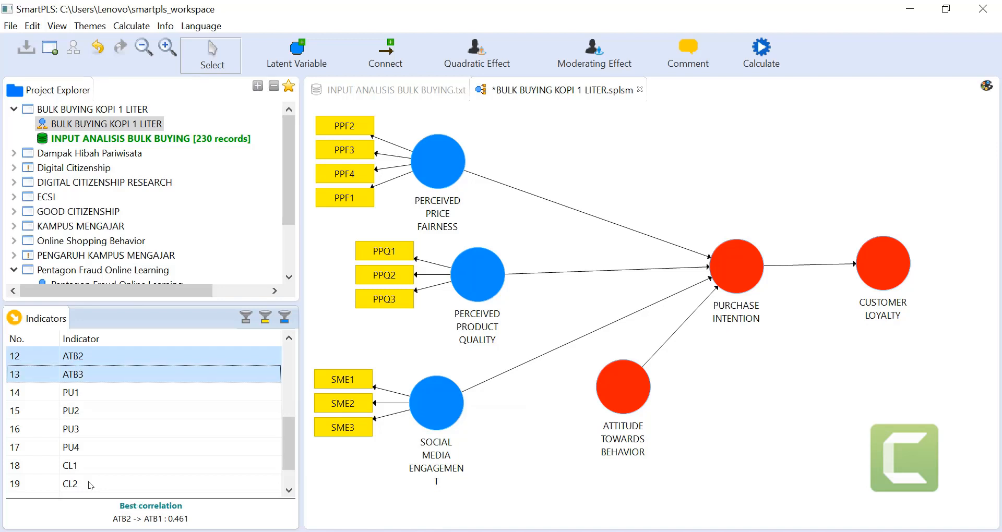
drag(291, 433, 292, 417)
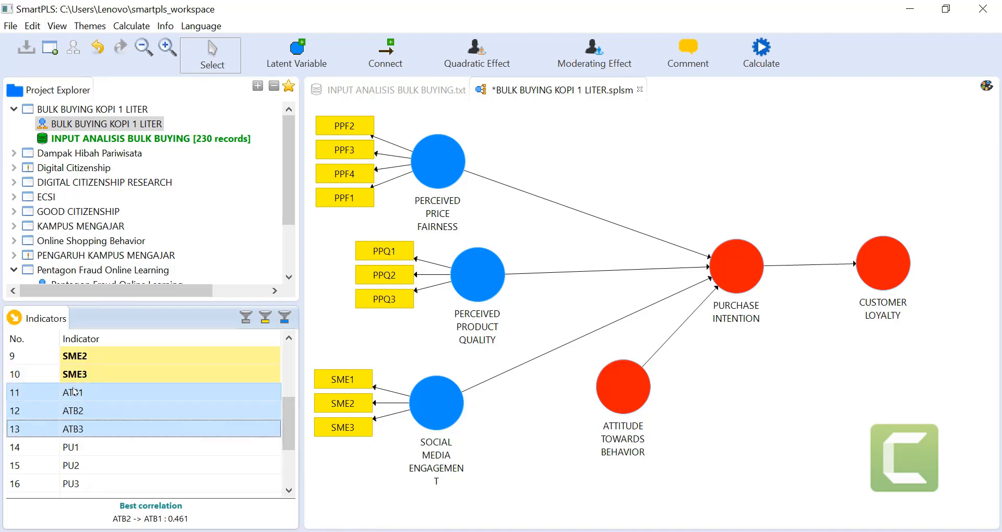
drag(75, 393, 622, 396)
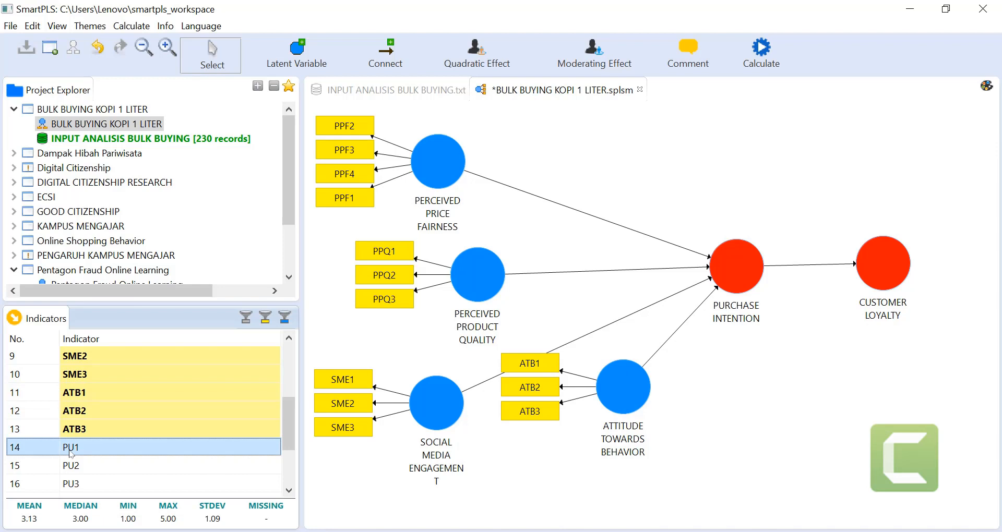
Assign indicators PU1 to PU4 to the PURCHASE INTENTION construct.
key(shift+Down)
key(shift+Down)
key(shift+Down)
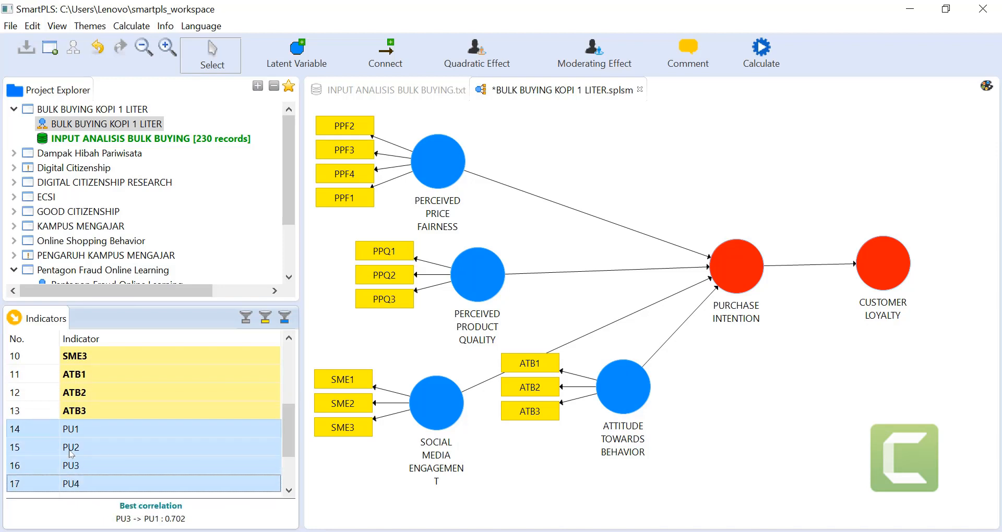
scroll(72, 454, down, 1)
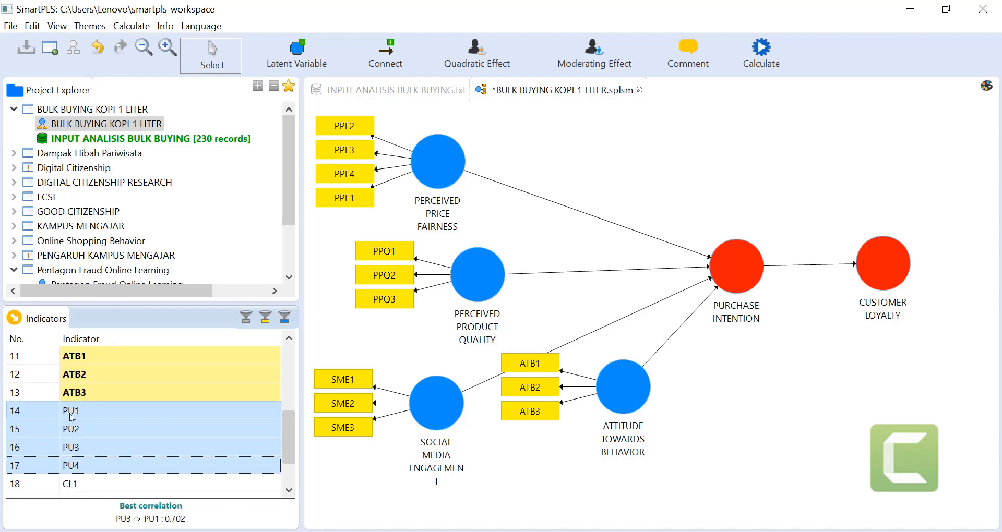
drag(72, 416, 745, 269)
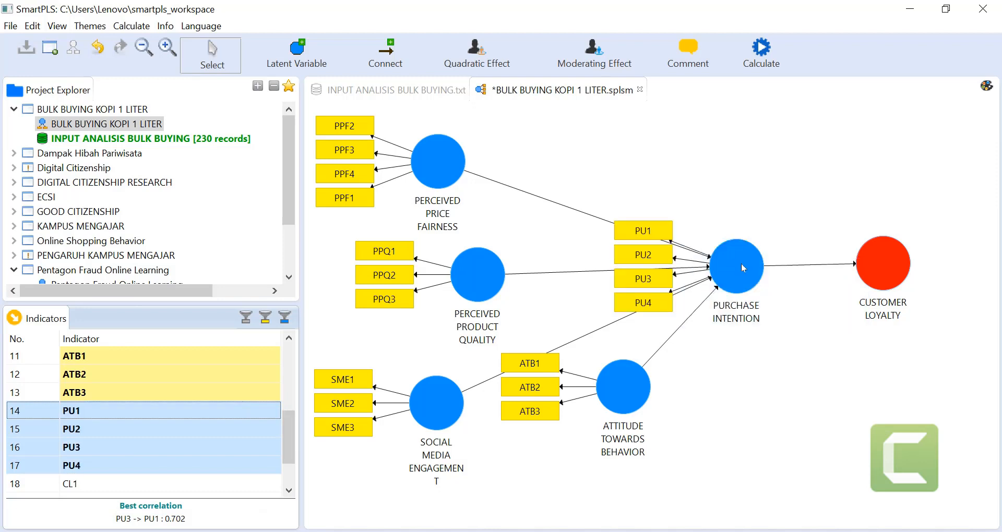
Assign indicators CL1 to CL4 to the CUSTOMER LOYALTY construct.
scroll(151, 472, down, 1)
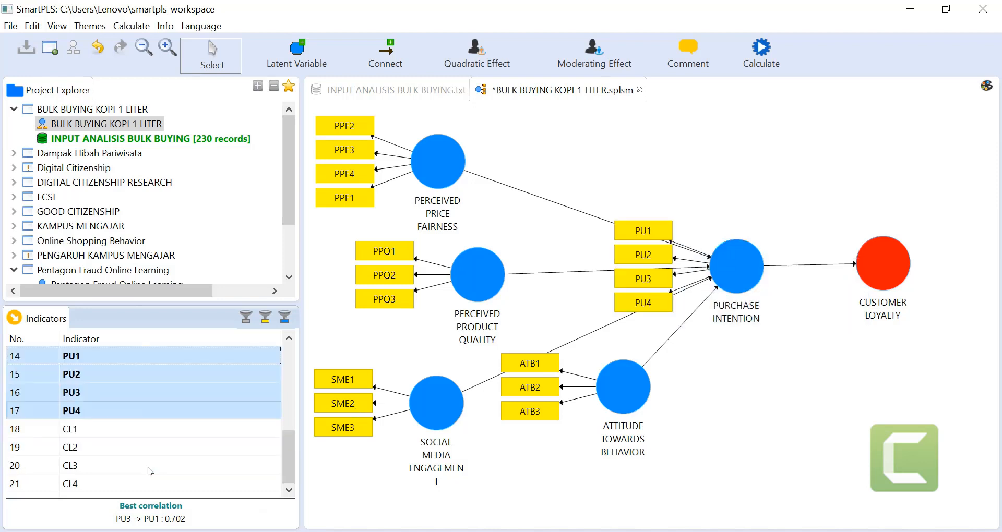
click(83, 430)
key(shift+Down)
key(shift+Down)
key(shift+Down)
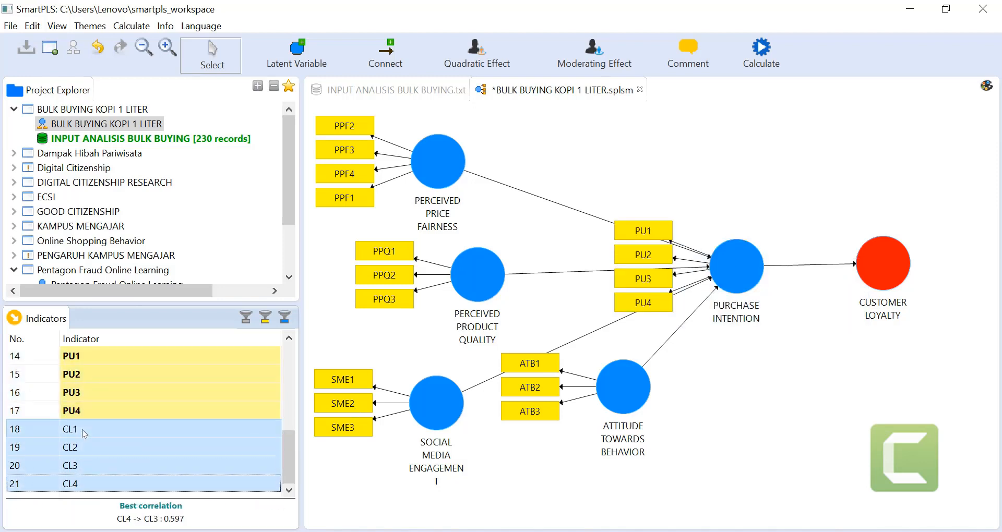
drag(84, 434, 889, 260)
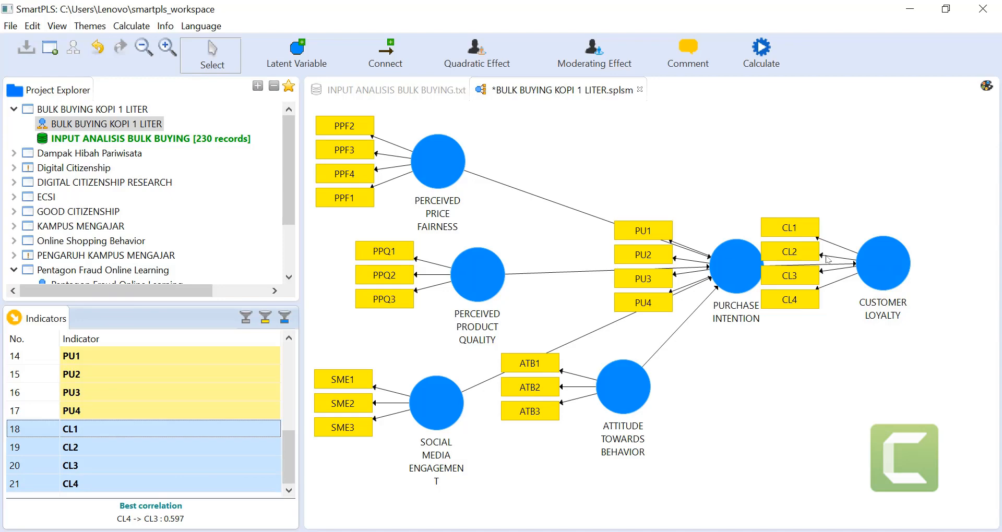
Align the PURCHASE INTENTION indicators above their construct and the CUSTOMER LOYALTY indicators to the right of theirs.
right_click(725, 252)
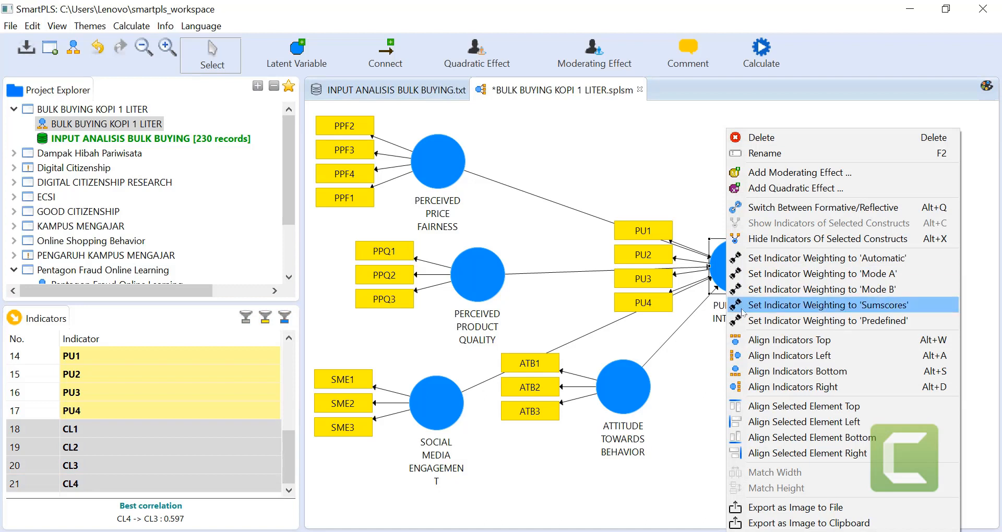
click(822, 339)
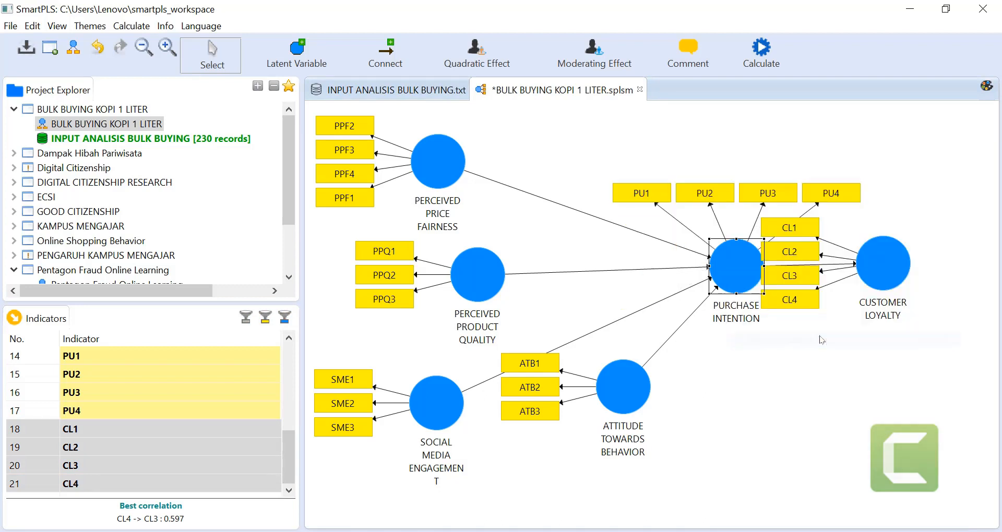
right_click(879, 262)
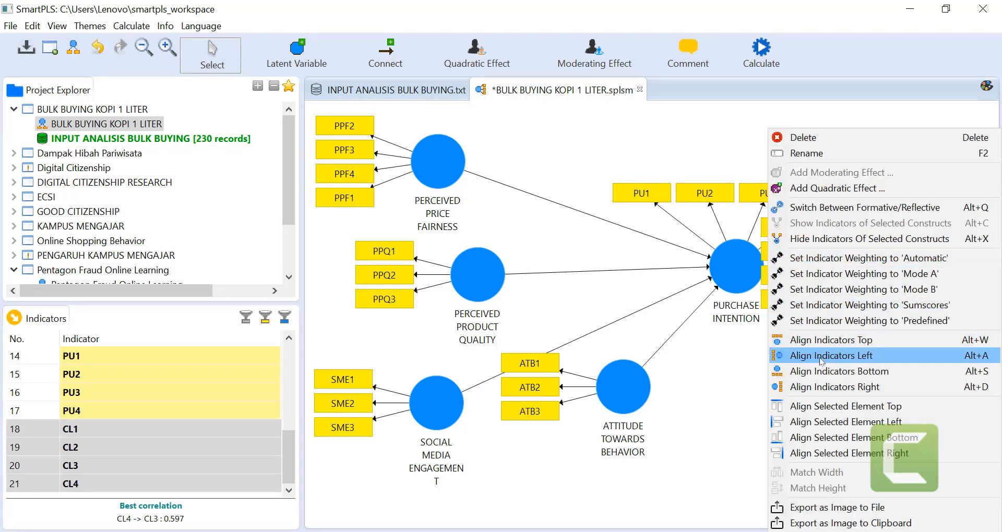
click(818, 386)
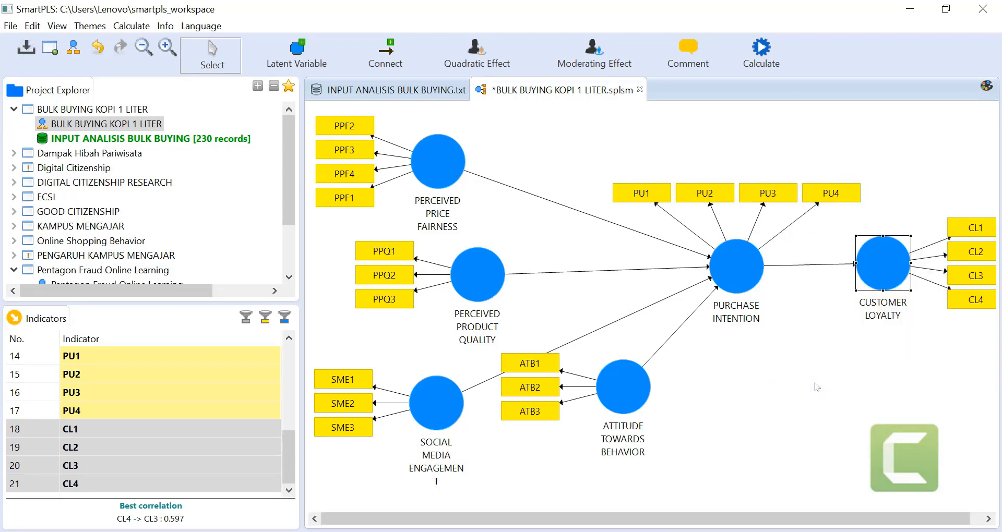
Align the ATTITUDE TOWARDS BEHAVIOR indicators below their construct.
right_click(626, 387)
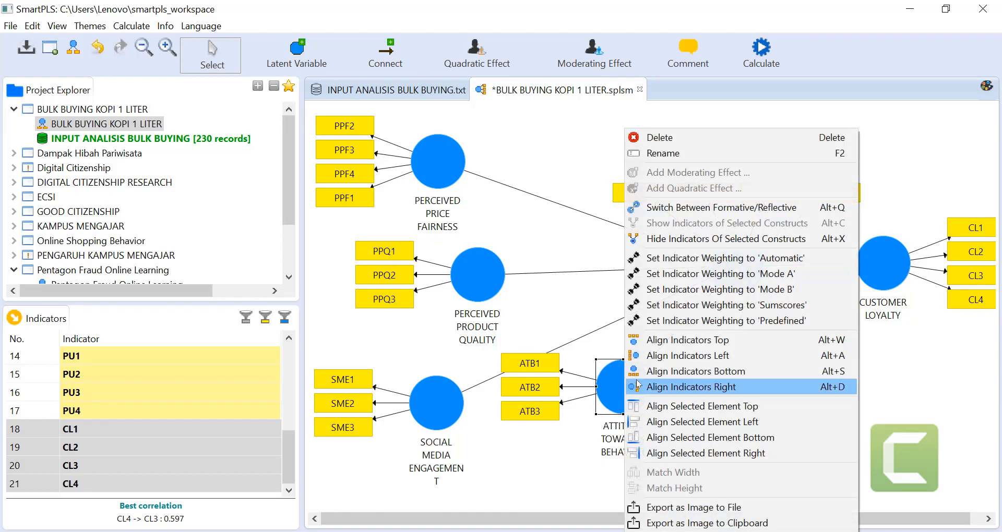
click(639, 371)
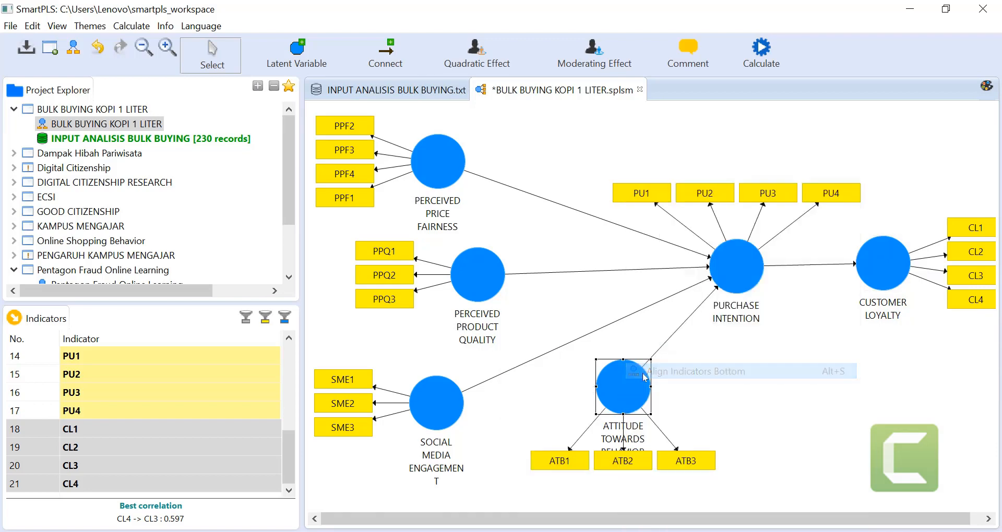
click(770, 384)
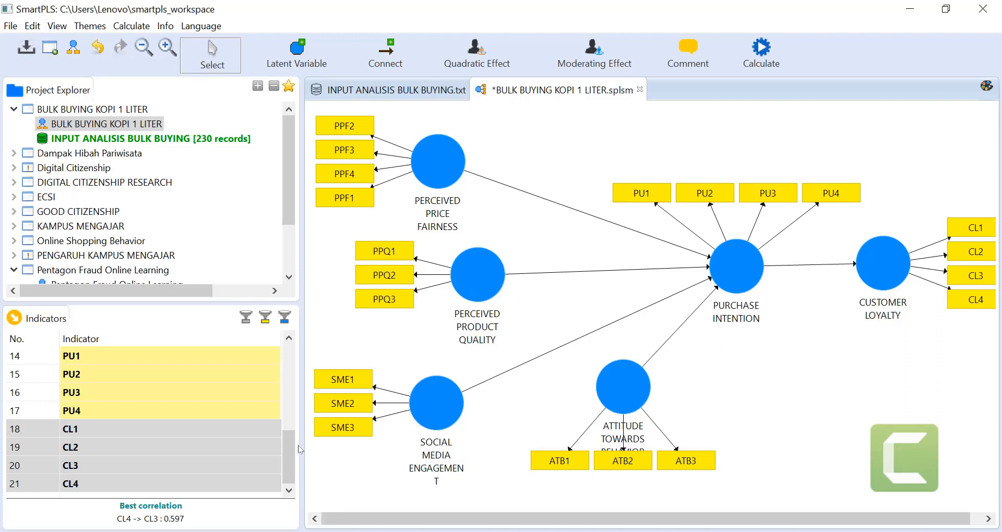
Move indicator PPF1 above PPF2 so the PERCEIVED PRICE FAIRNESS indicators run in numerical order.
drag(288, 446, 288, 347)
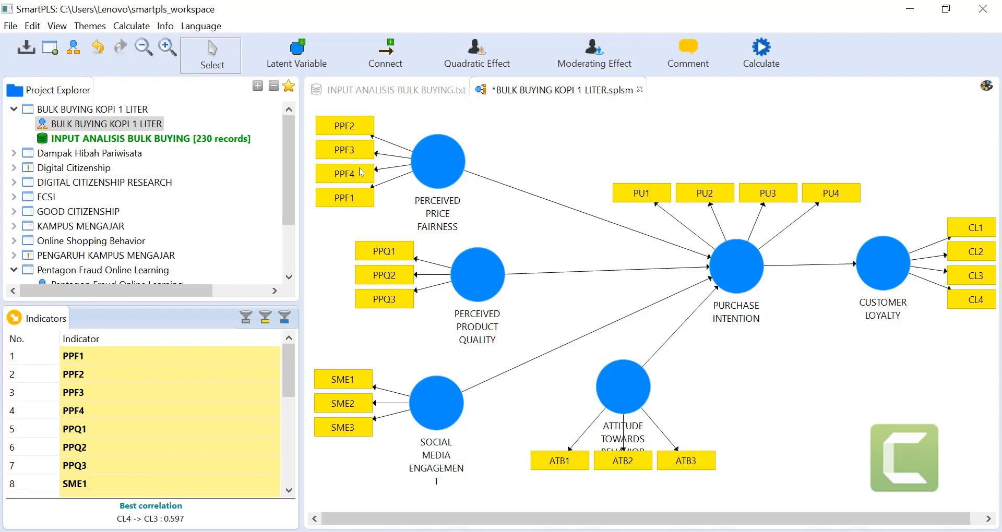
click(353, 202)
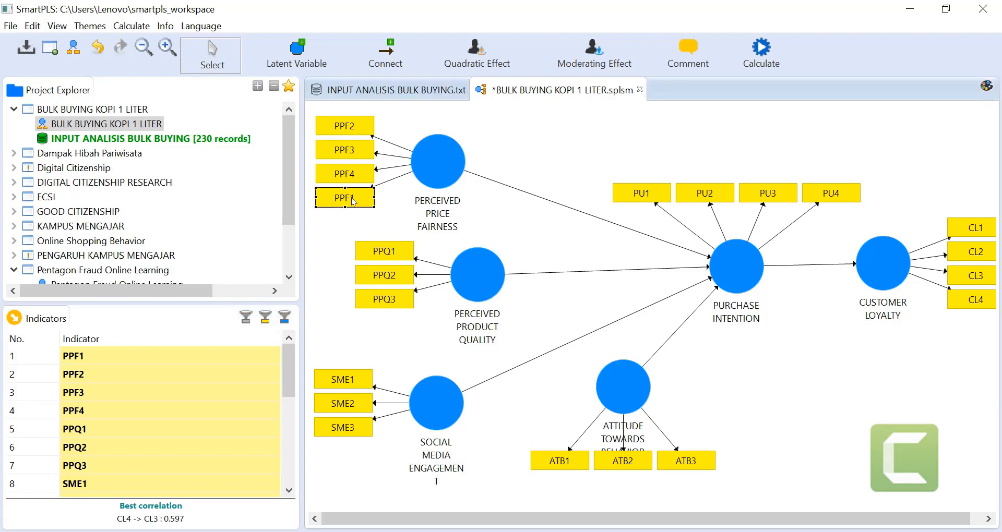
drag(353, 202, 352, 124)
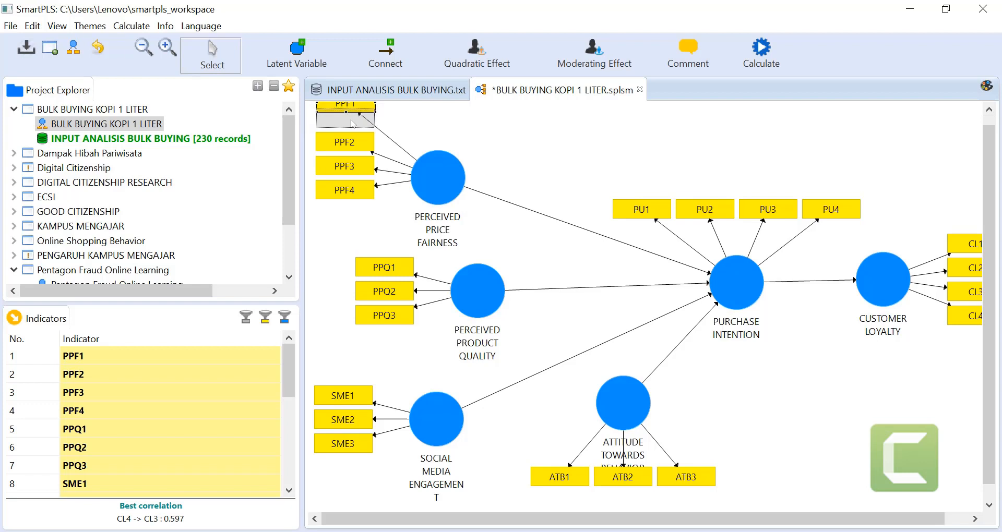
click(520, 148)
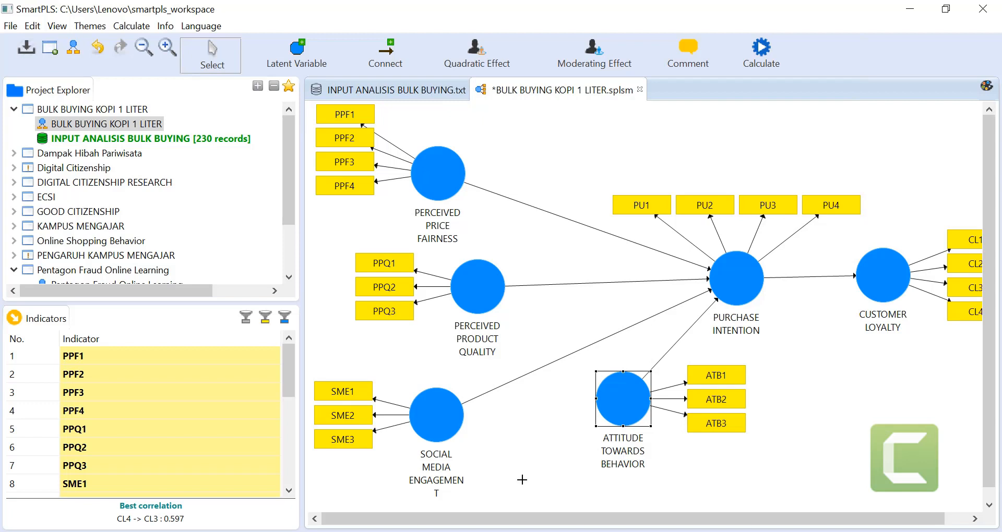
Switch to the Google Forms questionnaire in Chrome and view its Perceived Product Quality section.
click(523, 484)
drag(493, 519, 448, 519)
click(503, 531)
click(458, 474)
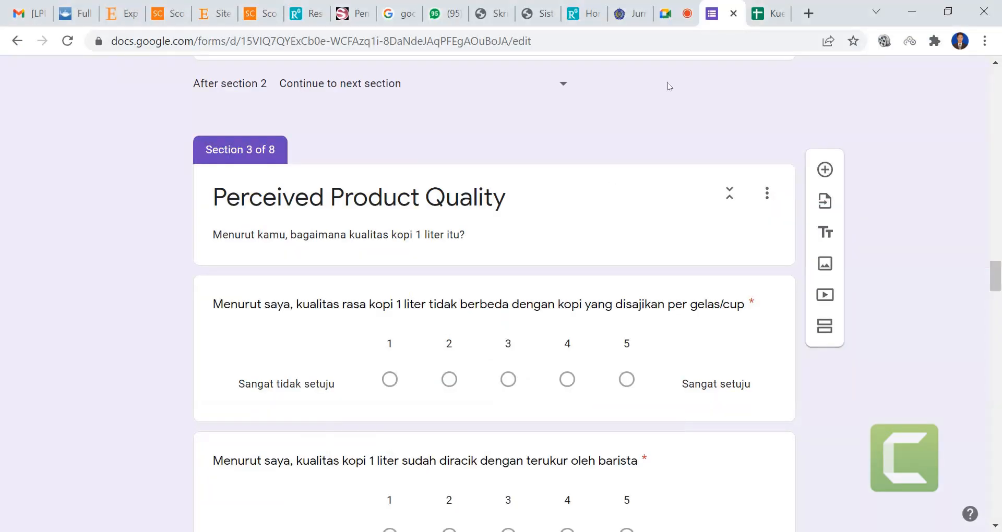
click(687, 5)
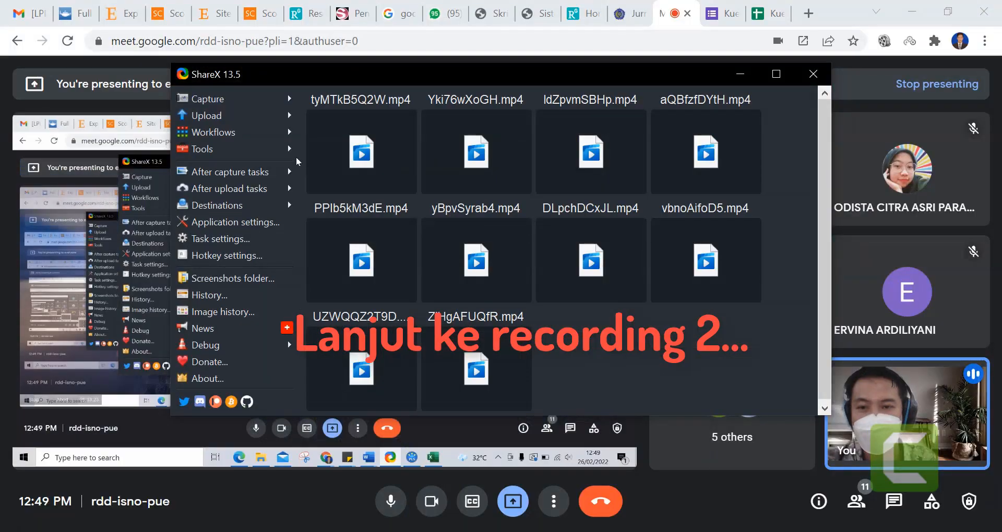
click(256, 100)
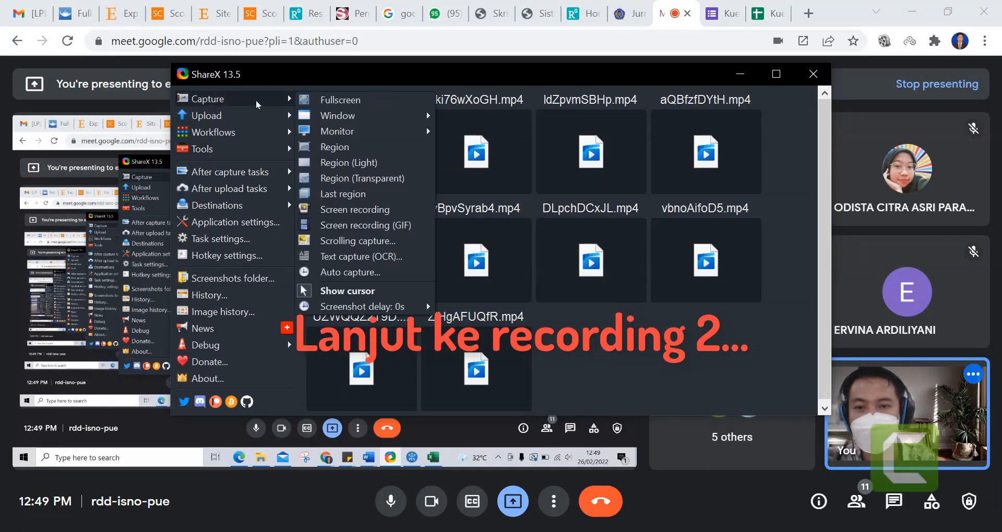